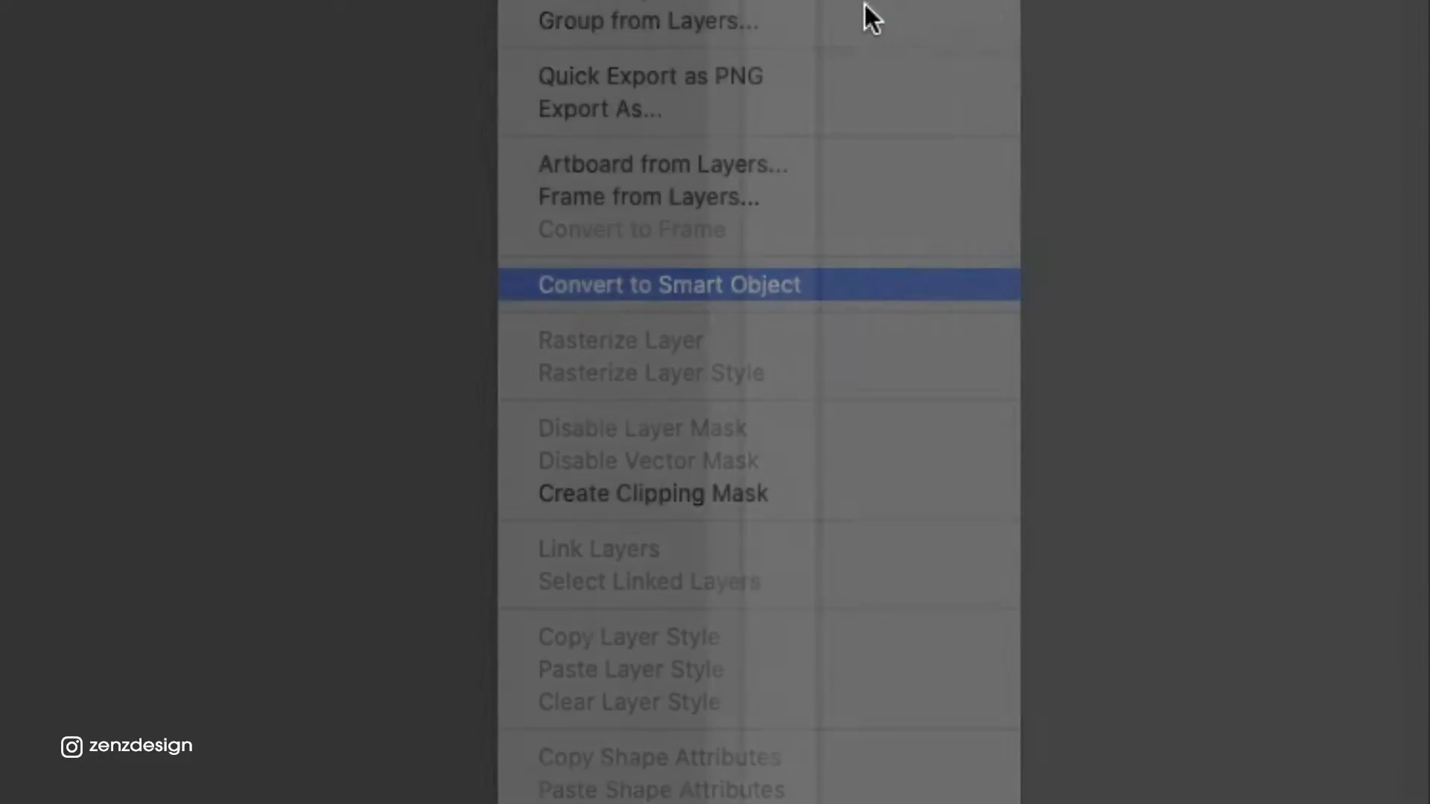
Step: Scale the face photo to about 201% and rotate it about -43° so the face fills the poster canvas
key("super+t")
left_click_drag(714, 227, 883, 133)
left_click_drag(923, 226, 738, 30)
left_click_drag(685, 252, 594, 399)
left_click_drag(819, 347, 1019, 376)
left_click_drag(1000, 326, 871, 122)
left_click_drag(810, 343, 775, 397)
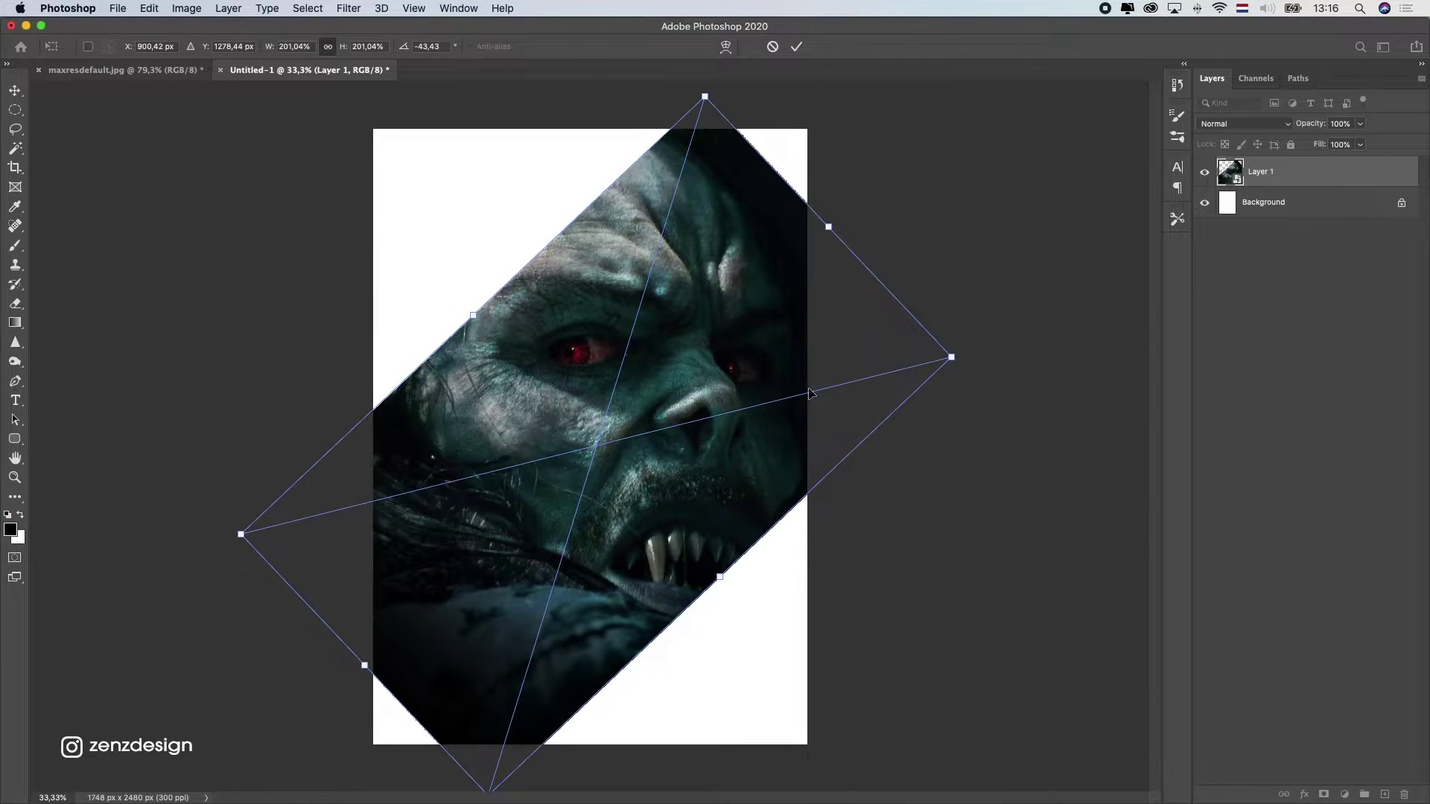
Step: Rotate the face photo further to about -53°, apply the transform, and shift the face slightly toward the canvas's left edge
left_click_drag(964, 293, 966, 248)
left_click_drag(857, 407, 836, 378)
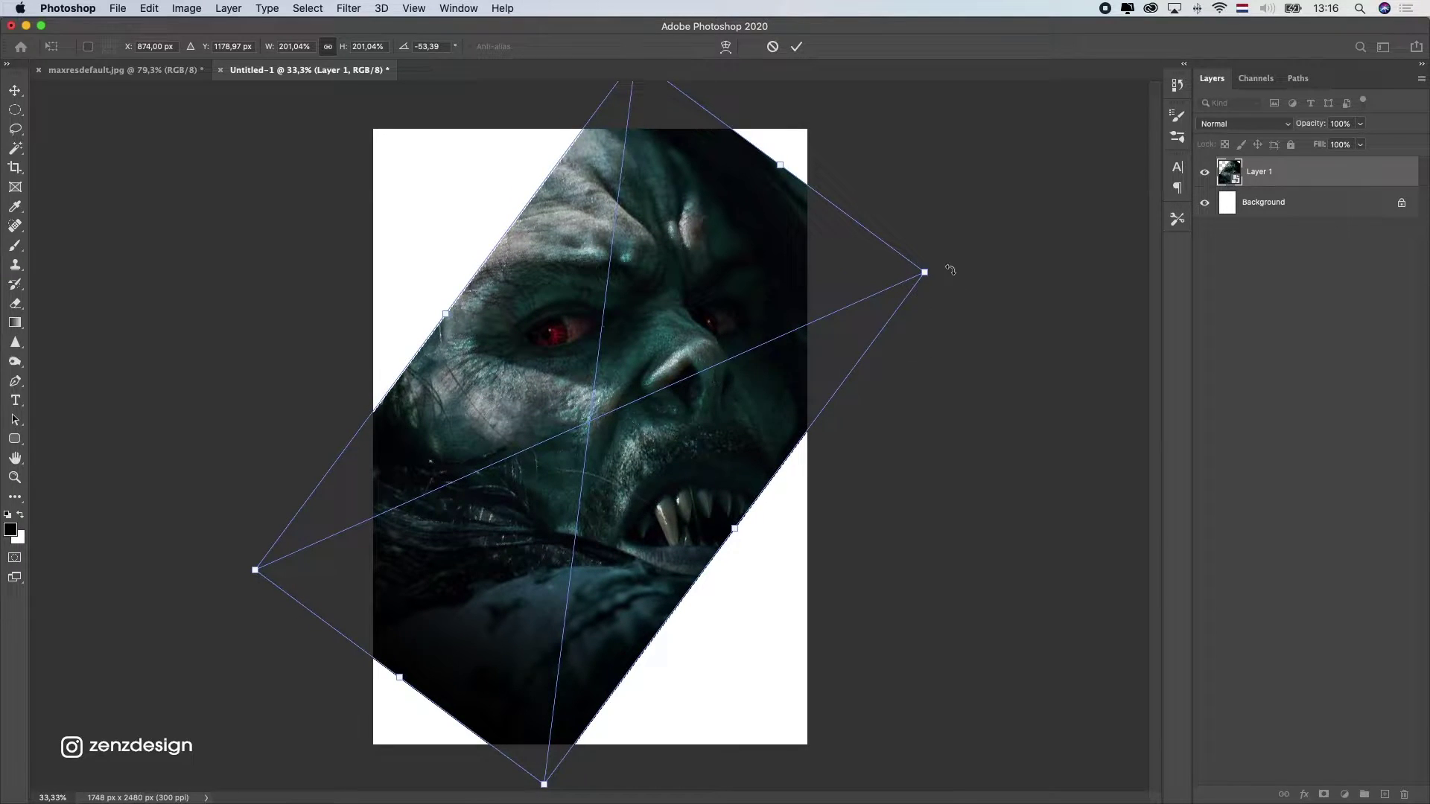
left_click_drag(926, 273, 950, 262)
key("Return")
left_click_drag(851, 193, 810, 206)
Step: Invert the Background layer from white to black
left_click(1277, 205)
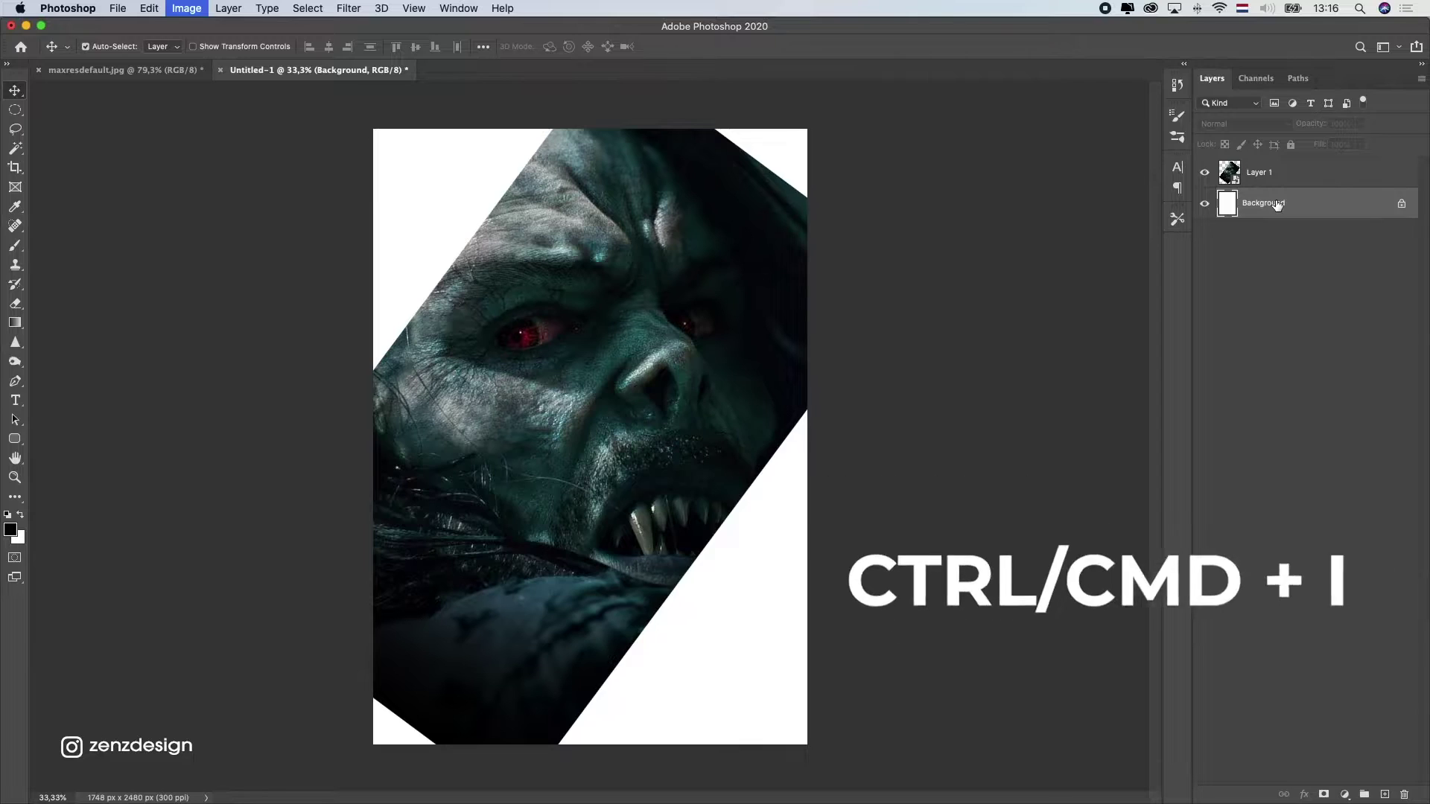
key("super+i")
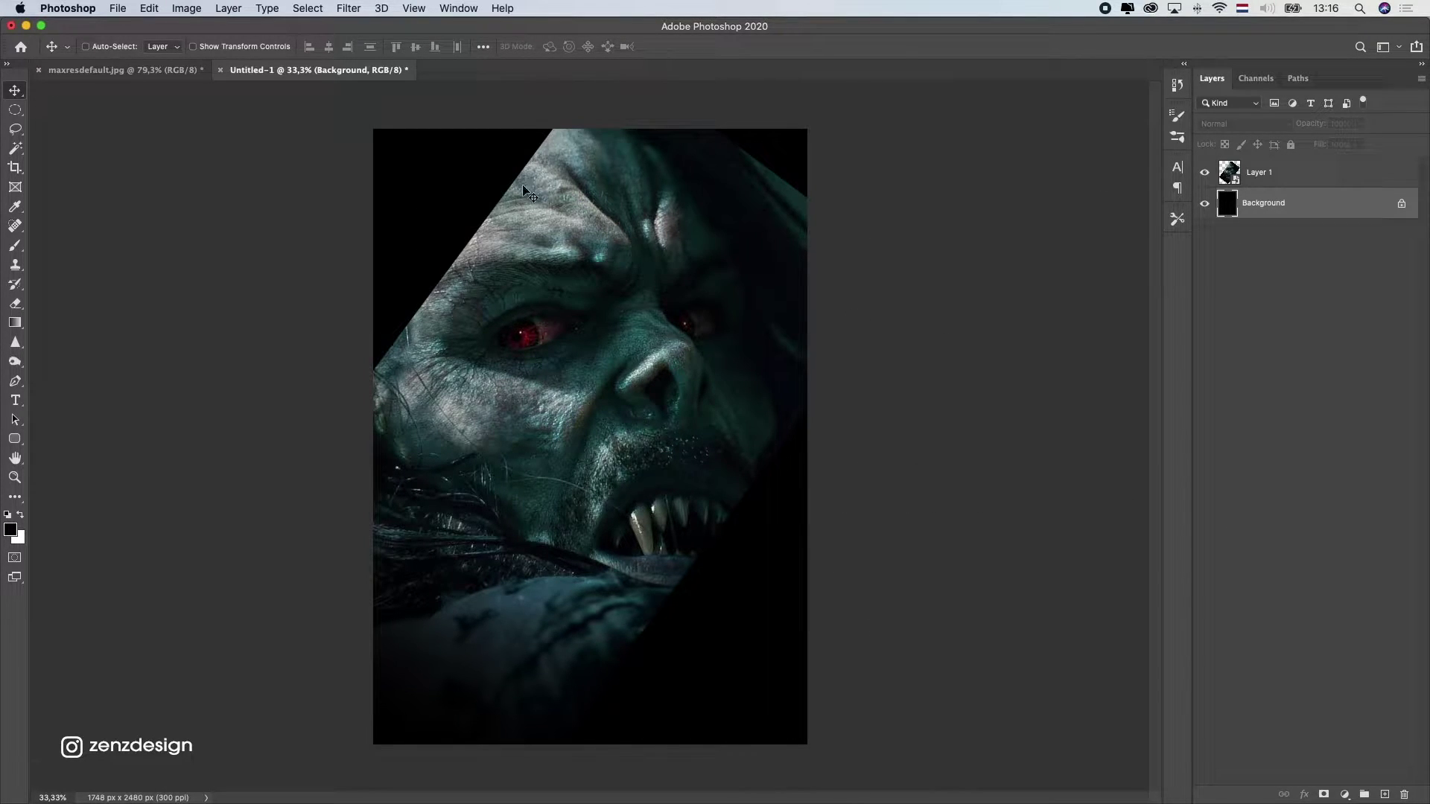
Step: Add a layer mask to Layer 1 and paint black with a 500 px Soft Round brush to hide the photo's hard diagonal edges
left_click(1264, 170)
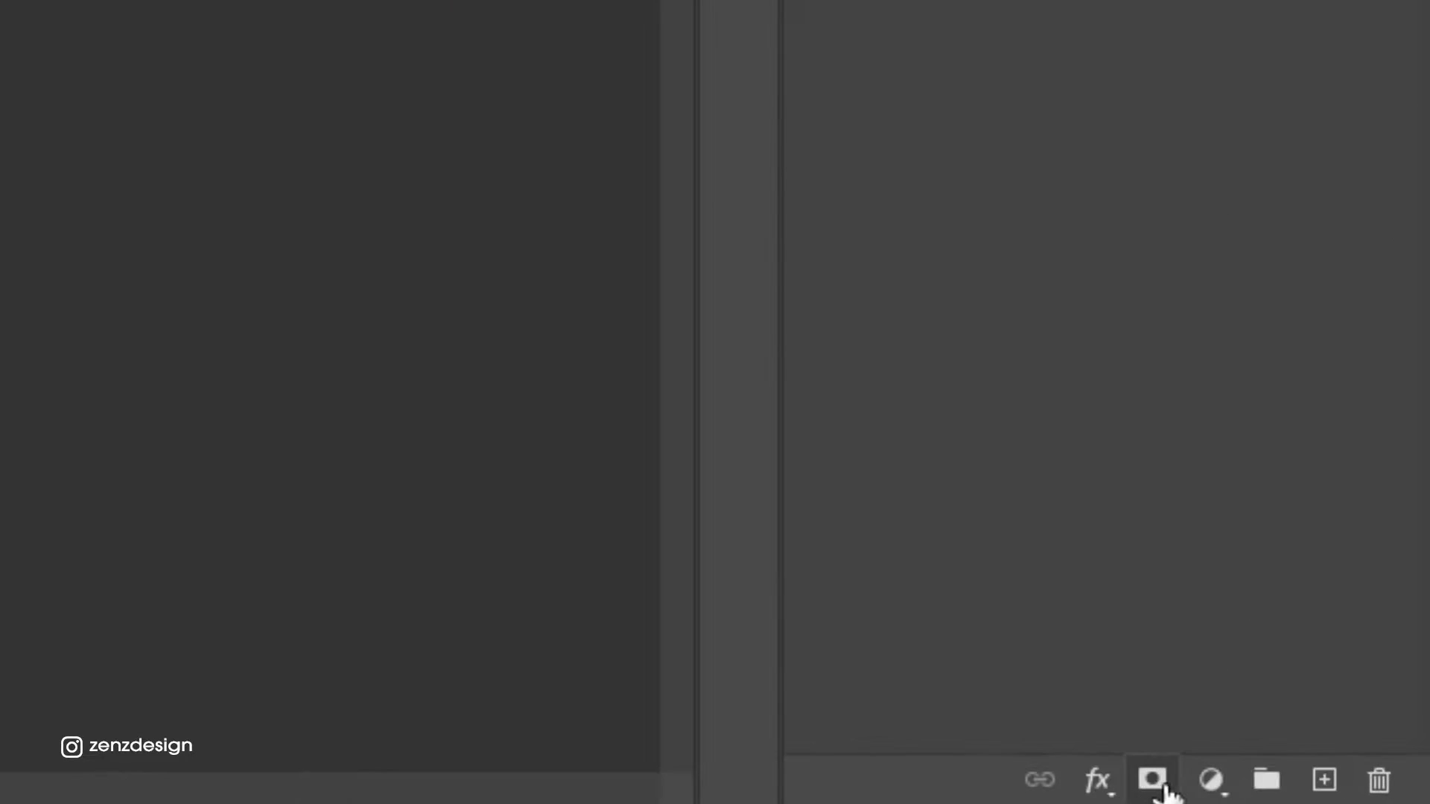
left_click(1323, 795)
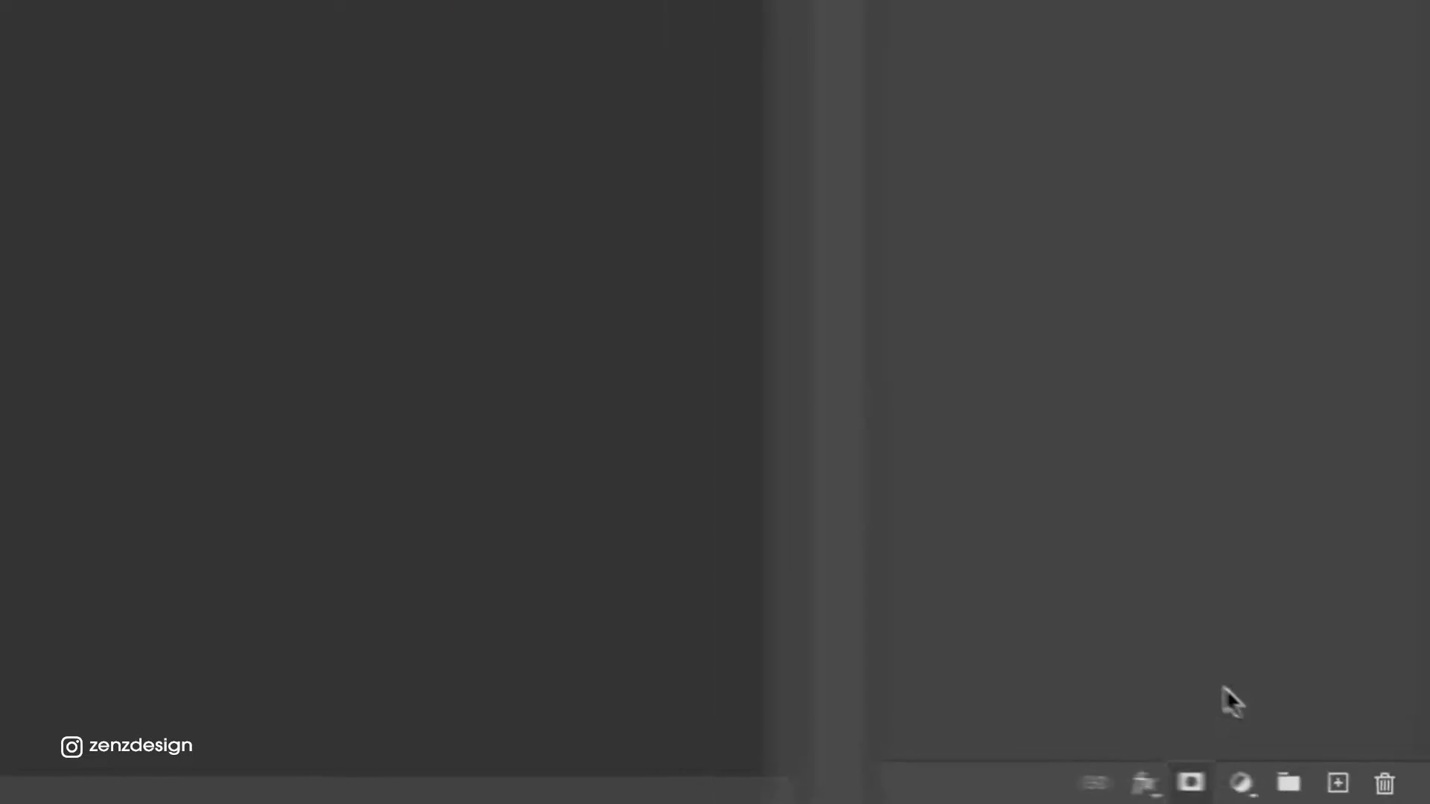
left_click(14, 250)
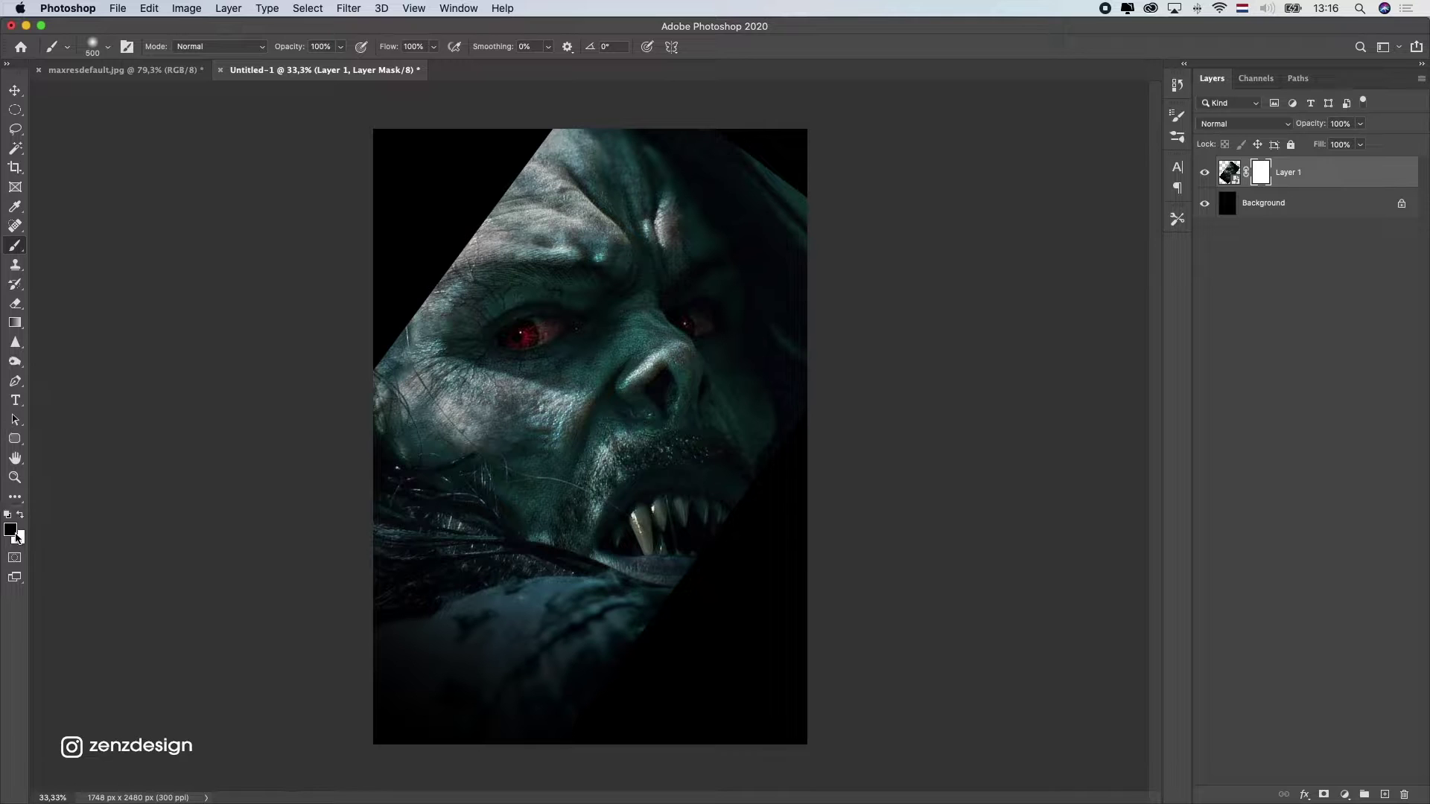
left_click(96, 43)
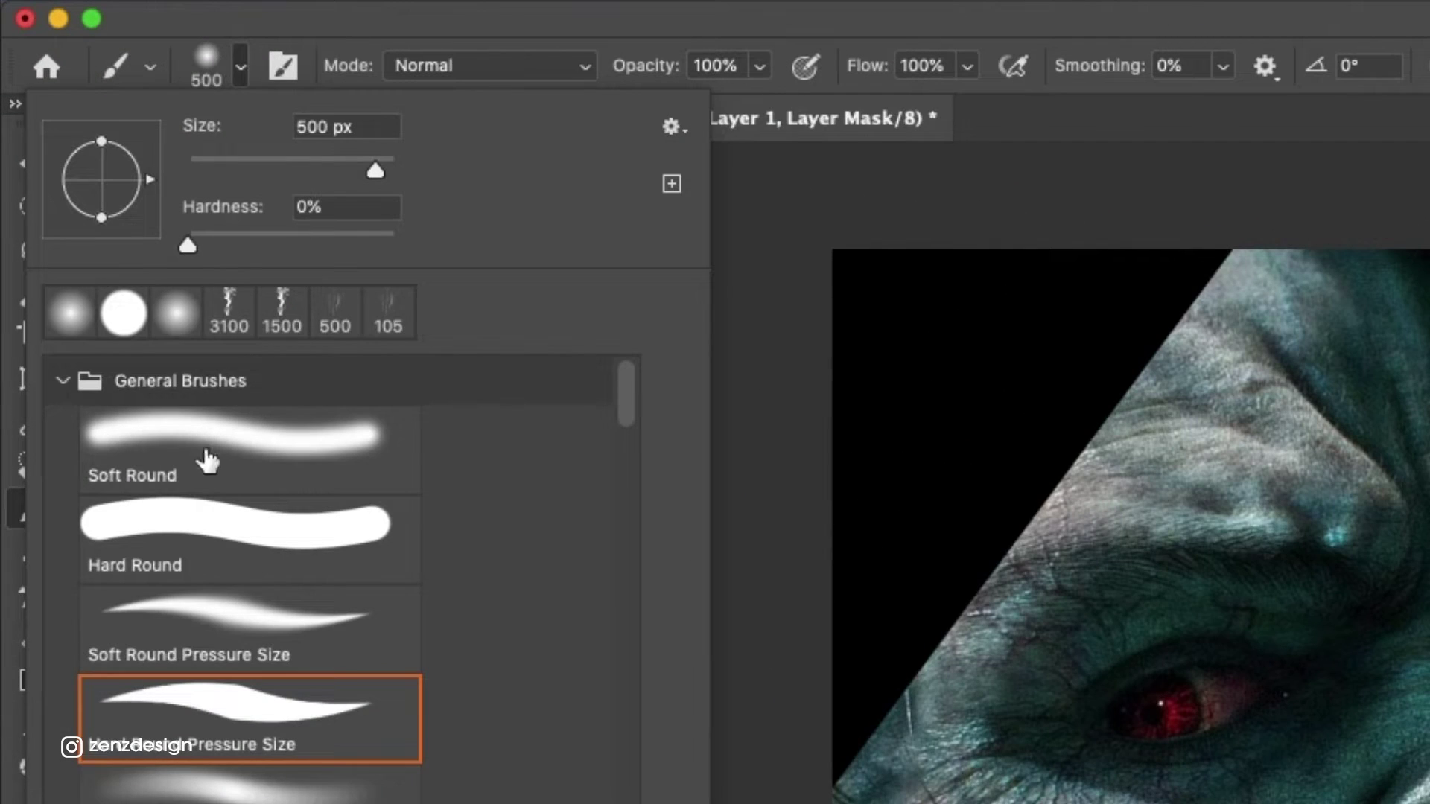
left_click(224, 475)
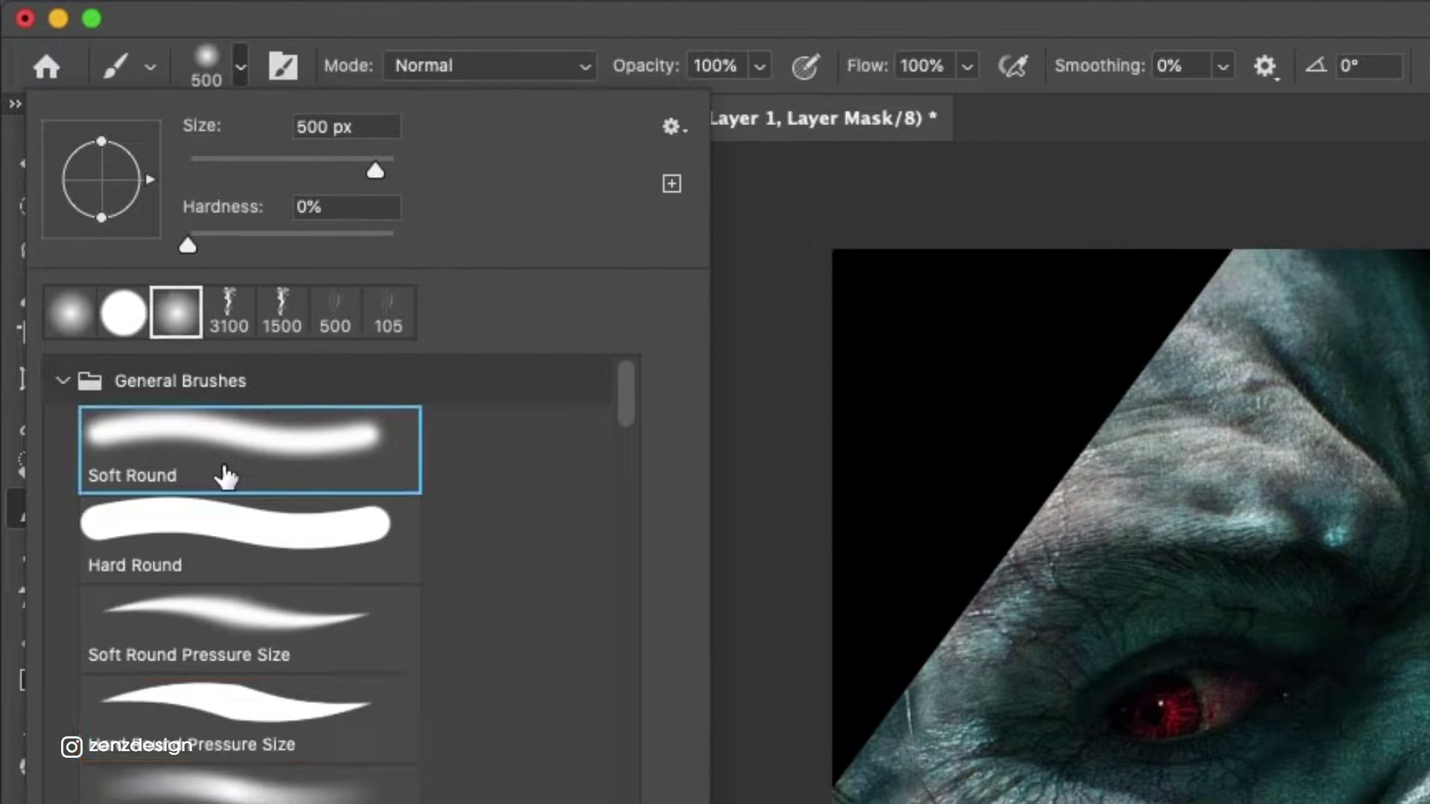
left_click(1095, 22)
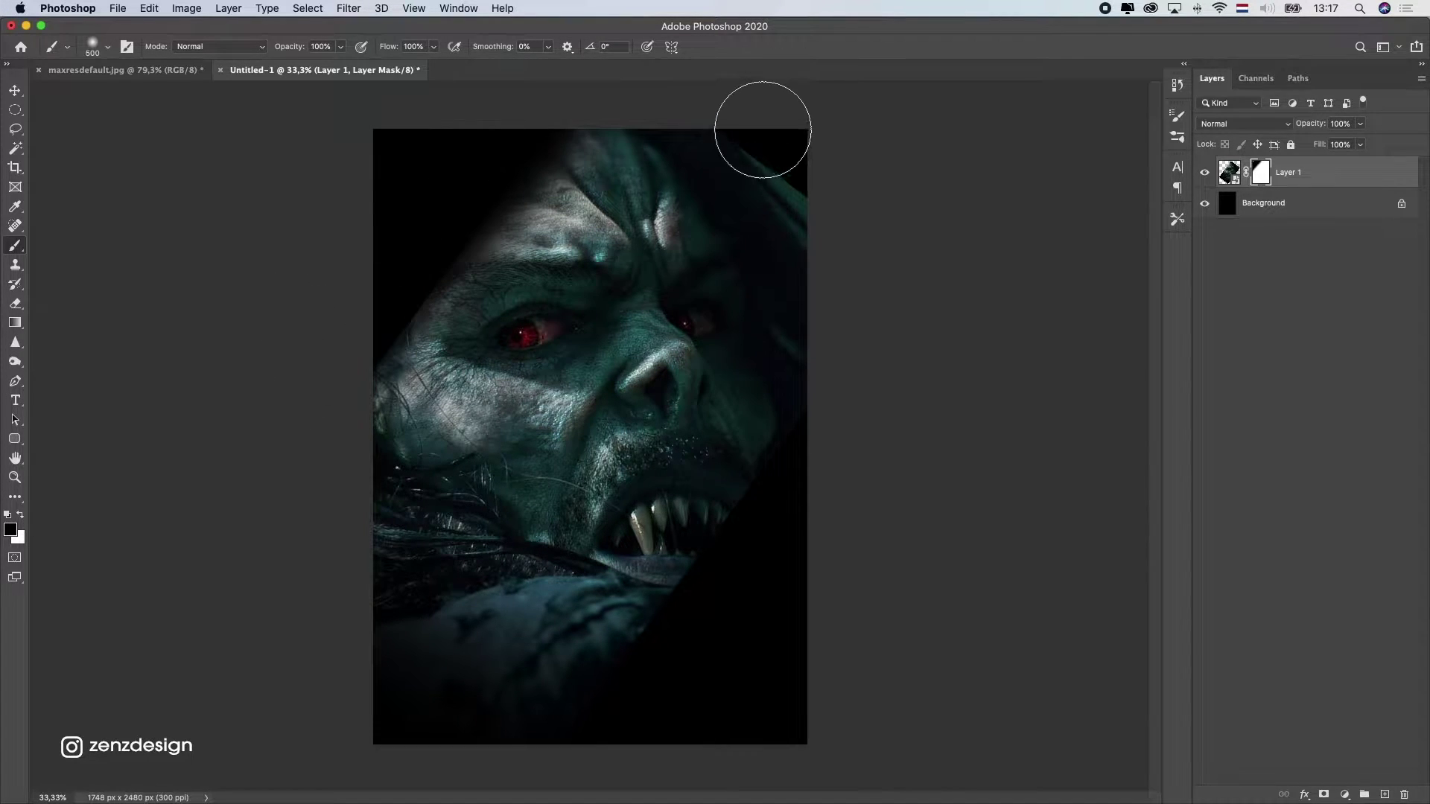
left_click_drag(762, 129, 907, 306)
mouse_move(905, 455)
left_mouse_down()
mouse_move(690, 602)
mouse_move(670, 645)
mouse_move(797, 516)
mouse_move(687, 664)
left_mouse_up()
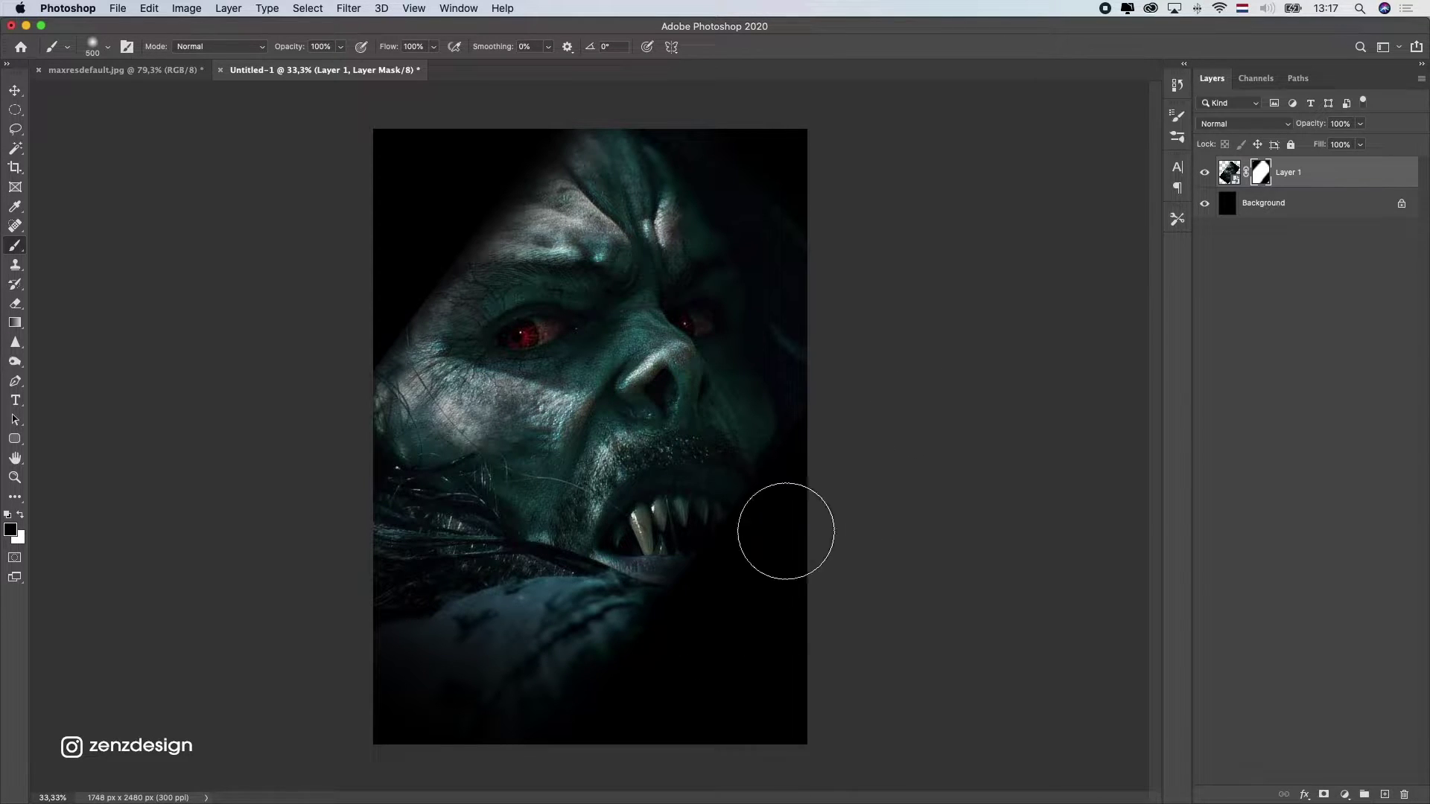
key("super+z")
left_click_drag(307, 491, 503, 142)
key("super+z")
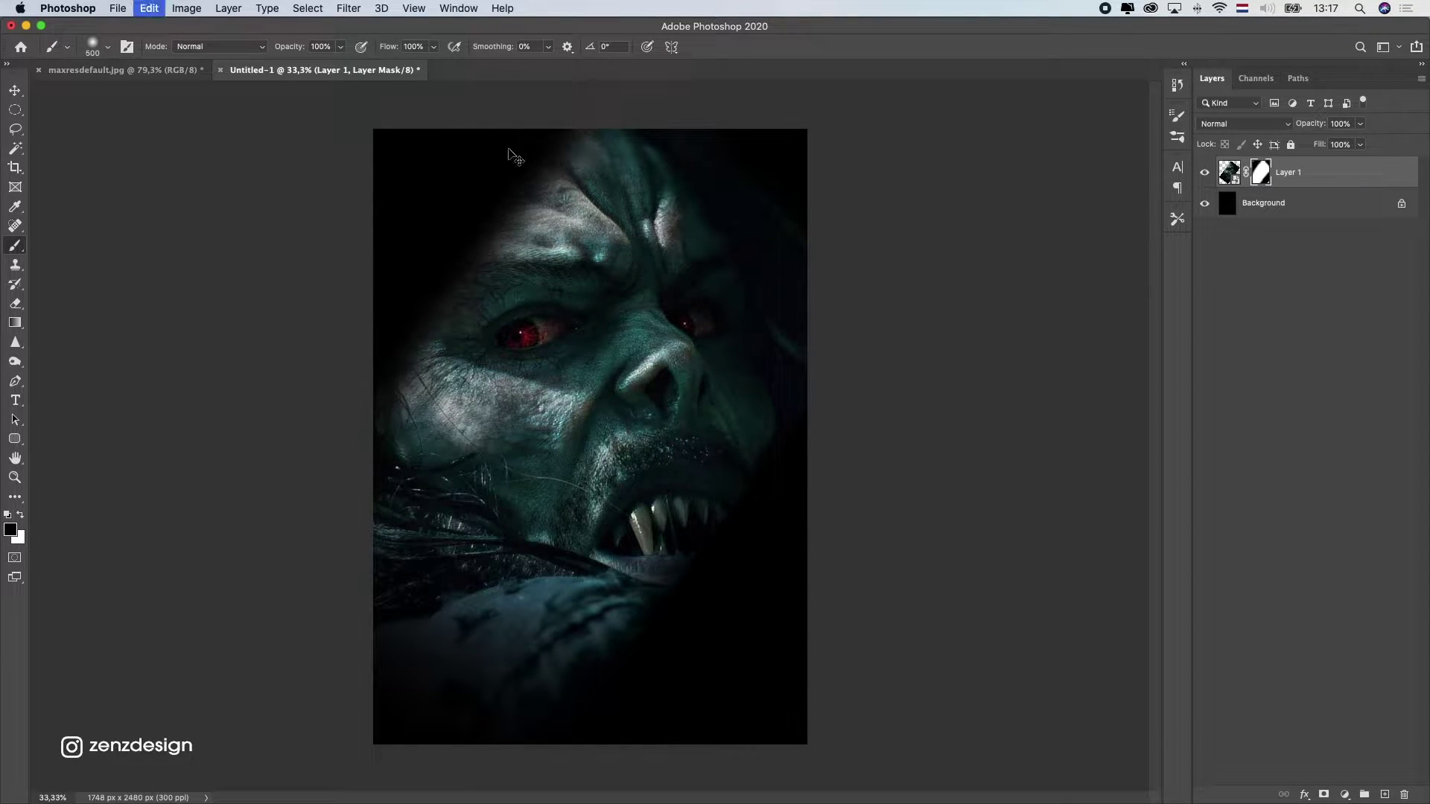
Step: Paint black on Layer 1's mask with a 900 px brush at 50% opacity to fade the edges around the face
key("]")
key("]")
key("]")
key("]")
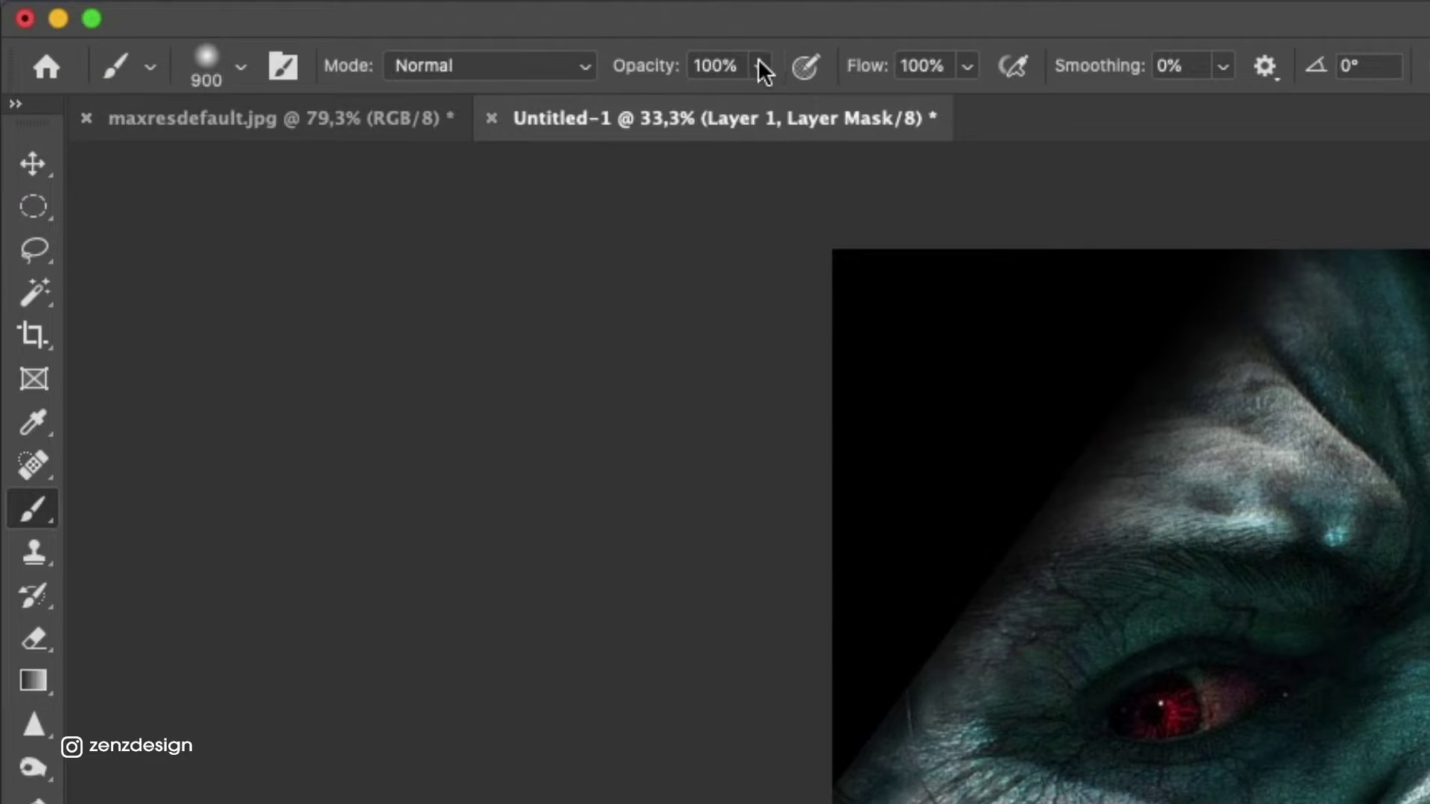
left_click(759, 65)
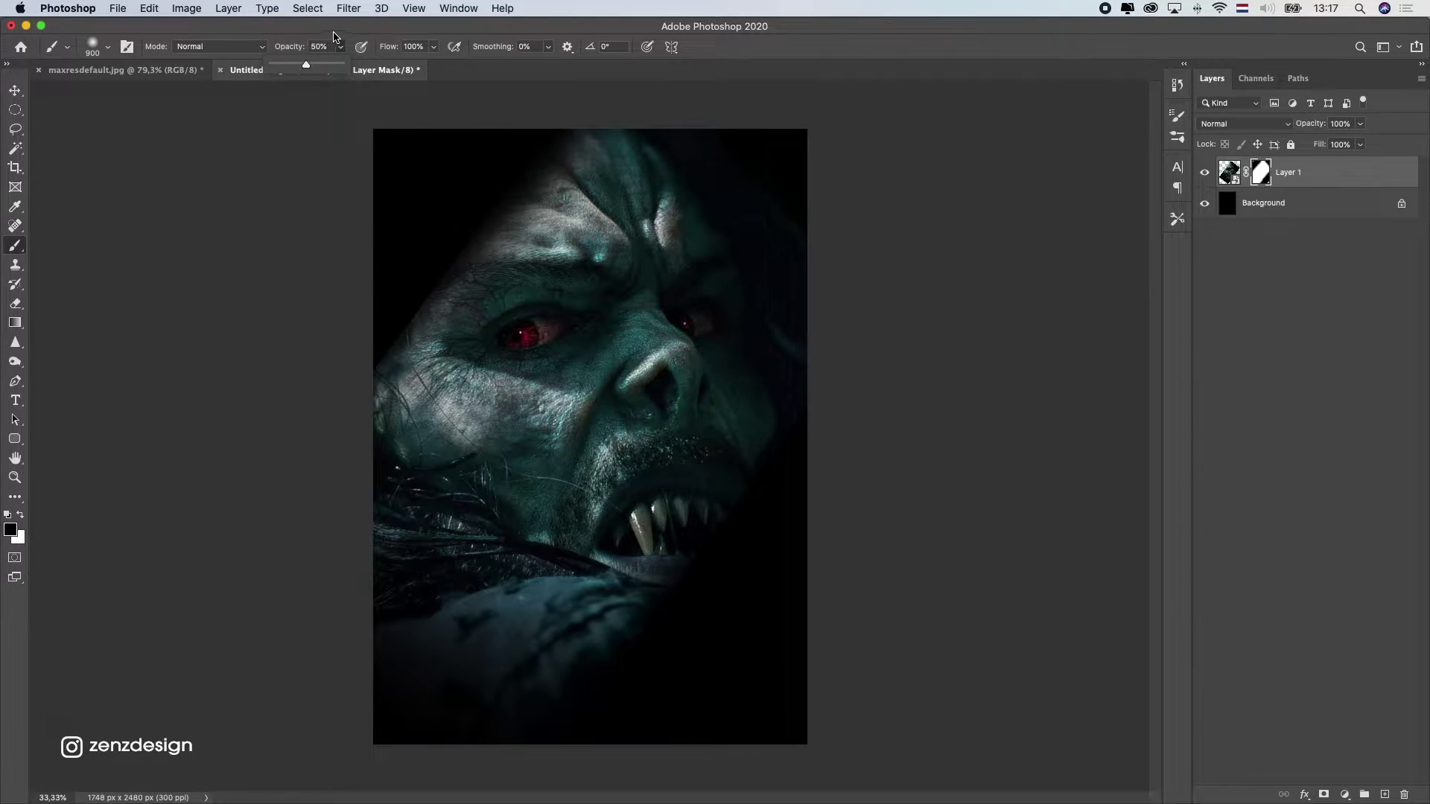
mouse_move(296, 503)
left_mouse_down()
mouse_move(486, 127)
mouse_move(360, 280)
mouse_move(293, 544)
mouse_move(304, 396)
mouse_move(383, 282)
left_mouse_up()
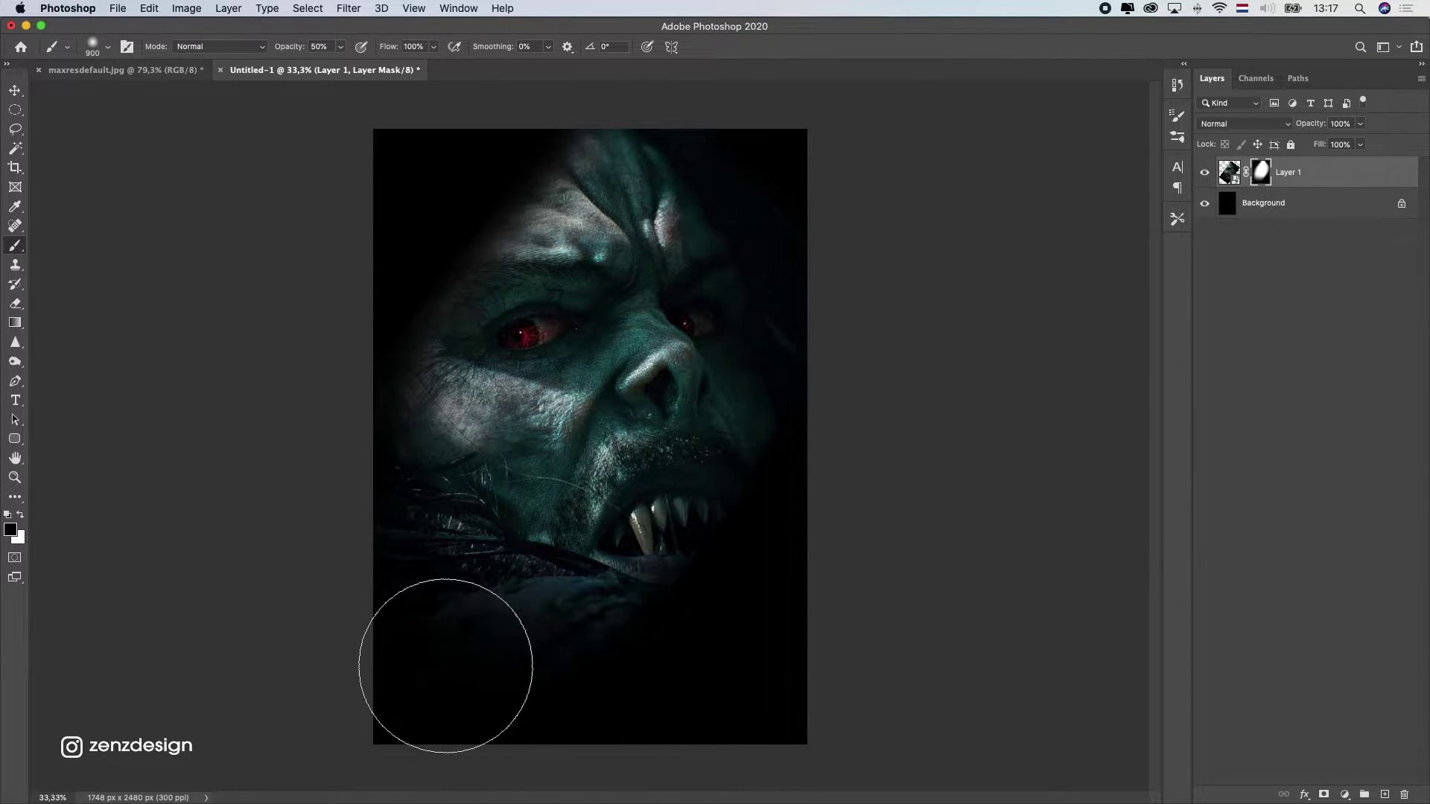
scroll(864, 561, "down", 1)
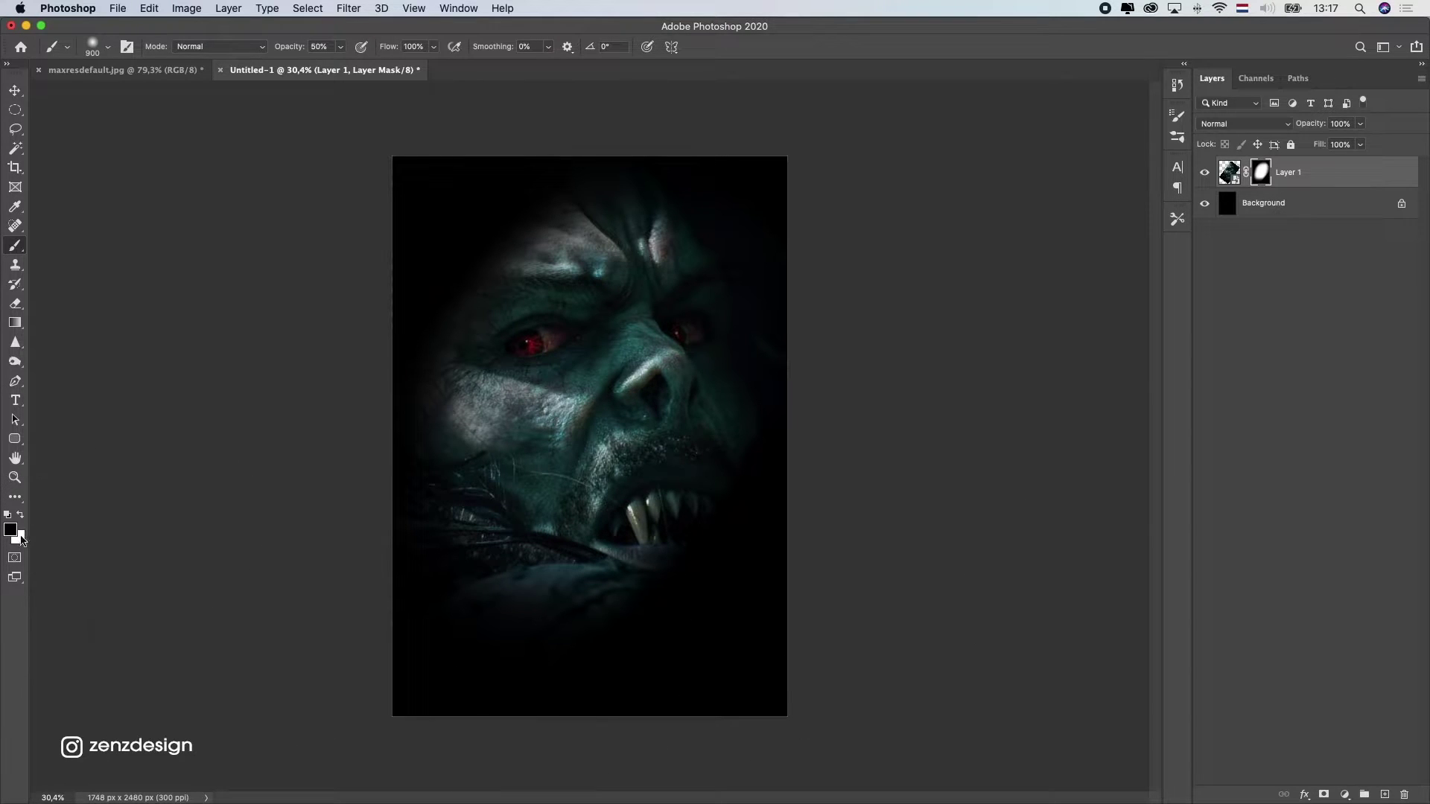
left_click(15, 497)
left_click(15, 245)
left_click_drag(483, 341, 402, 502)
key("super+z")
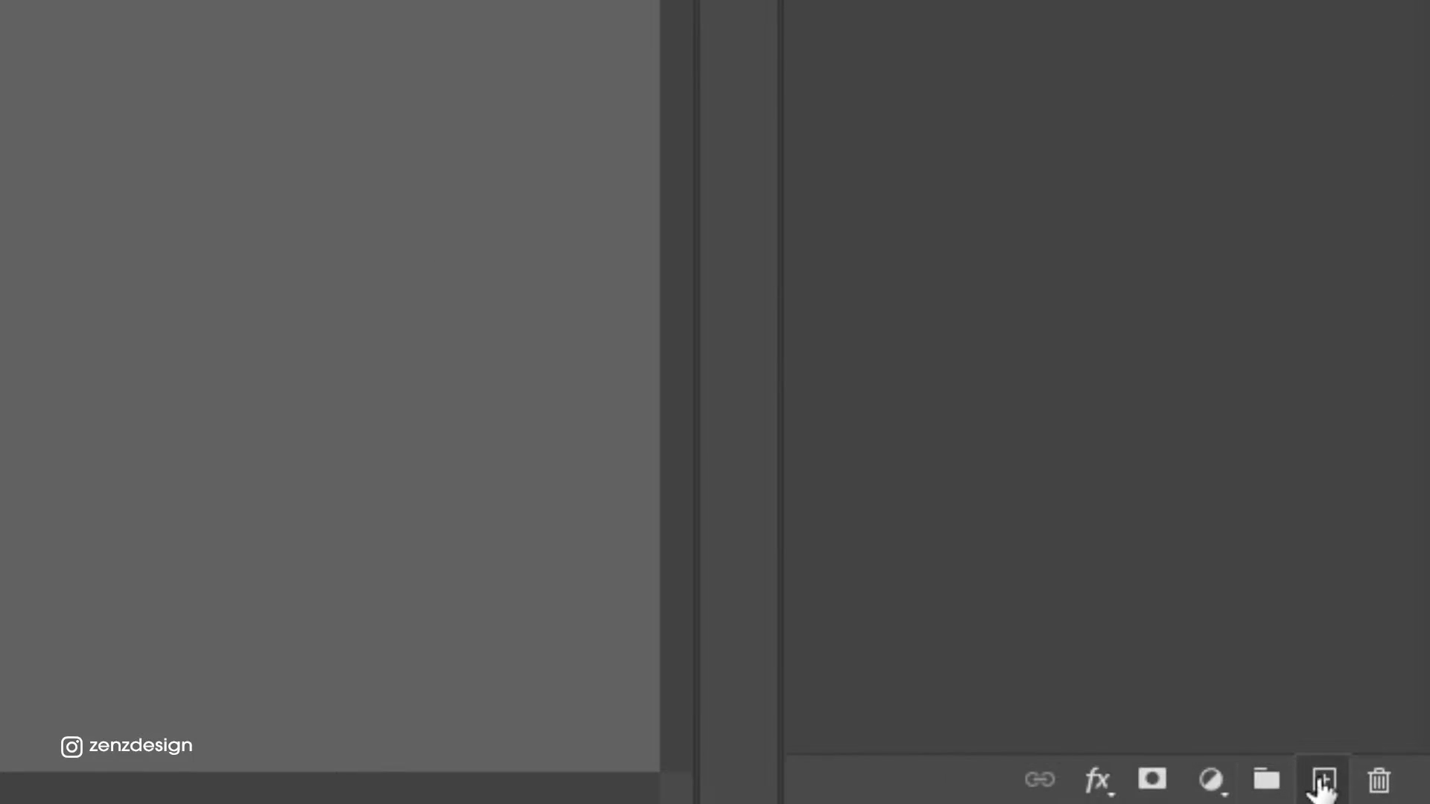
Step: Create a new layer above Layer 1 and set the foreground colour to a saturated bright red
left_click(1323, 783)
left_click(10, 529)
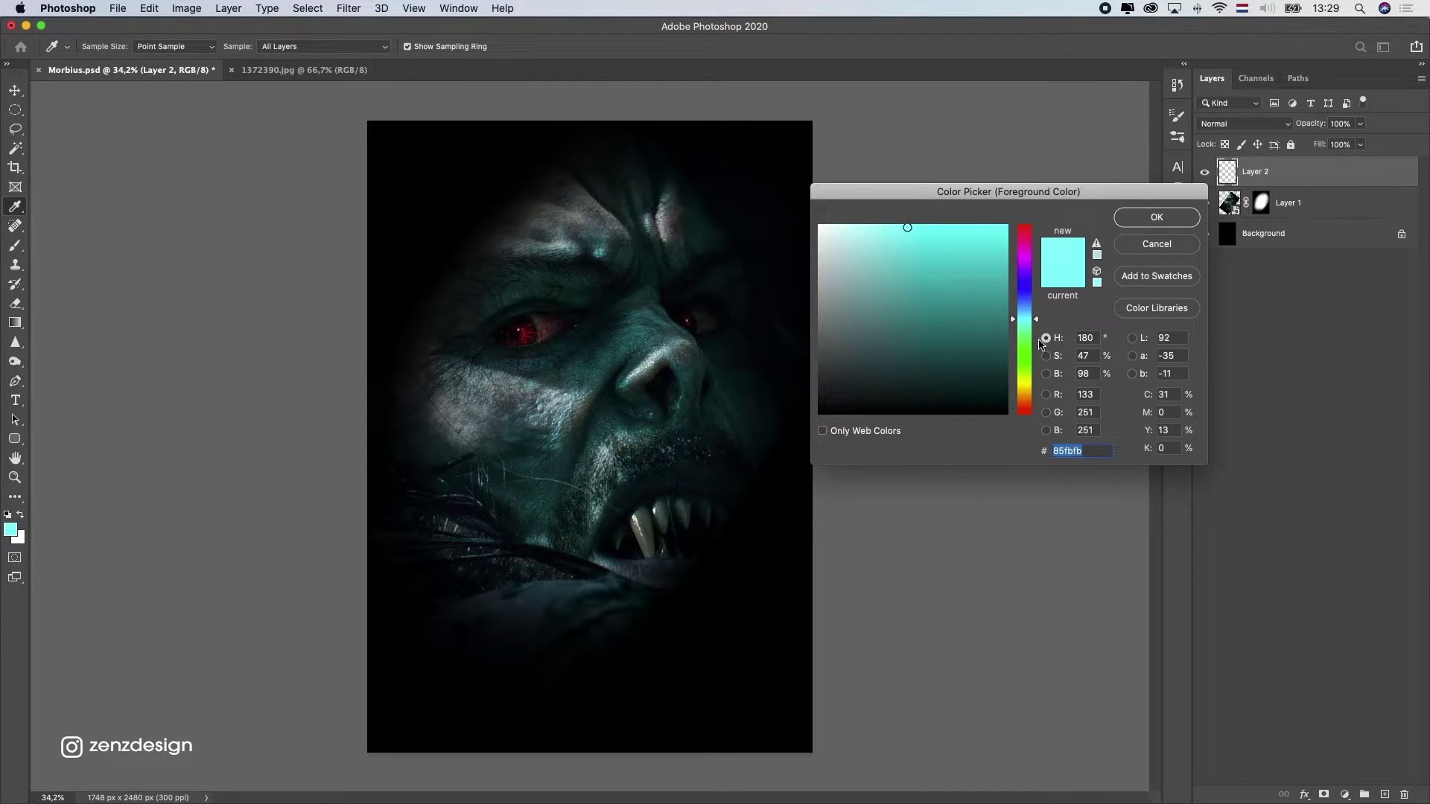
left_click(1026, 400)
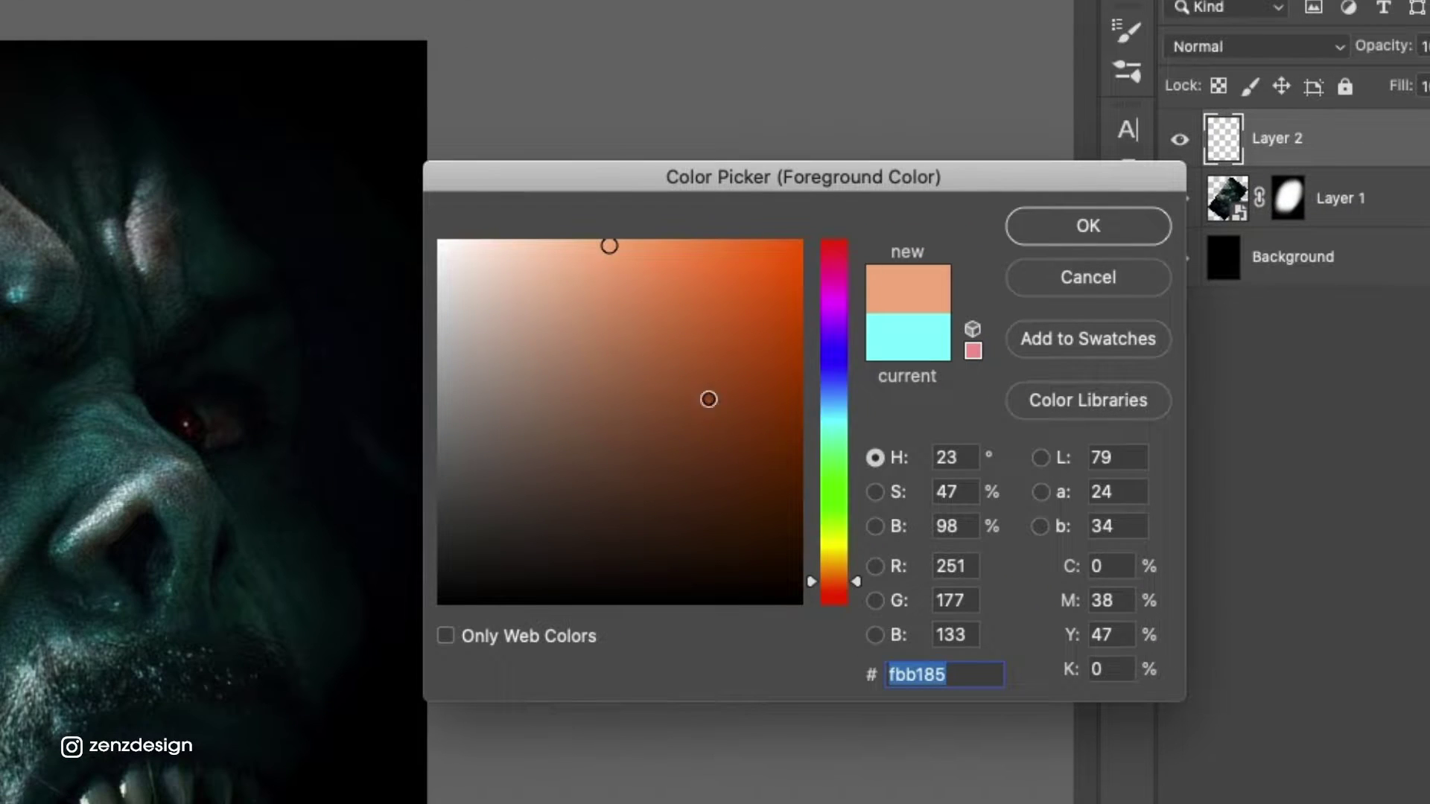
left_click_drag(958, 312, 1008, 224)
left_click(1020, 416)
left_click_drag(823, 610, 849, 240)
mouse_move(760, 281)
left_mouse_down()
mouse_move(767, 226)
mouse_move(780, 224)
left_mouse_up()
left_click(1082, 225)
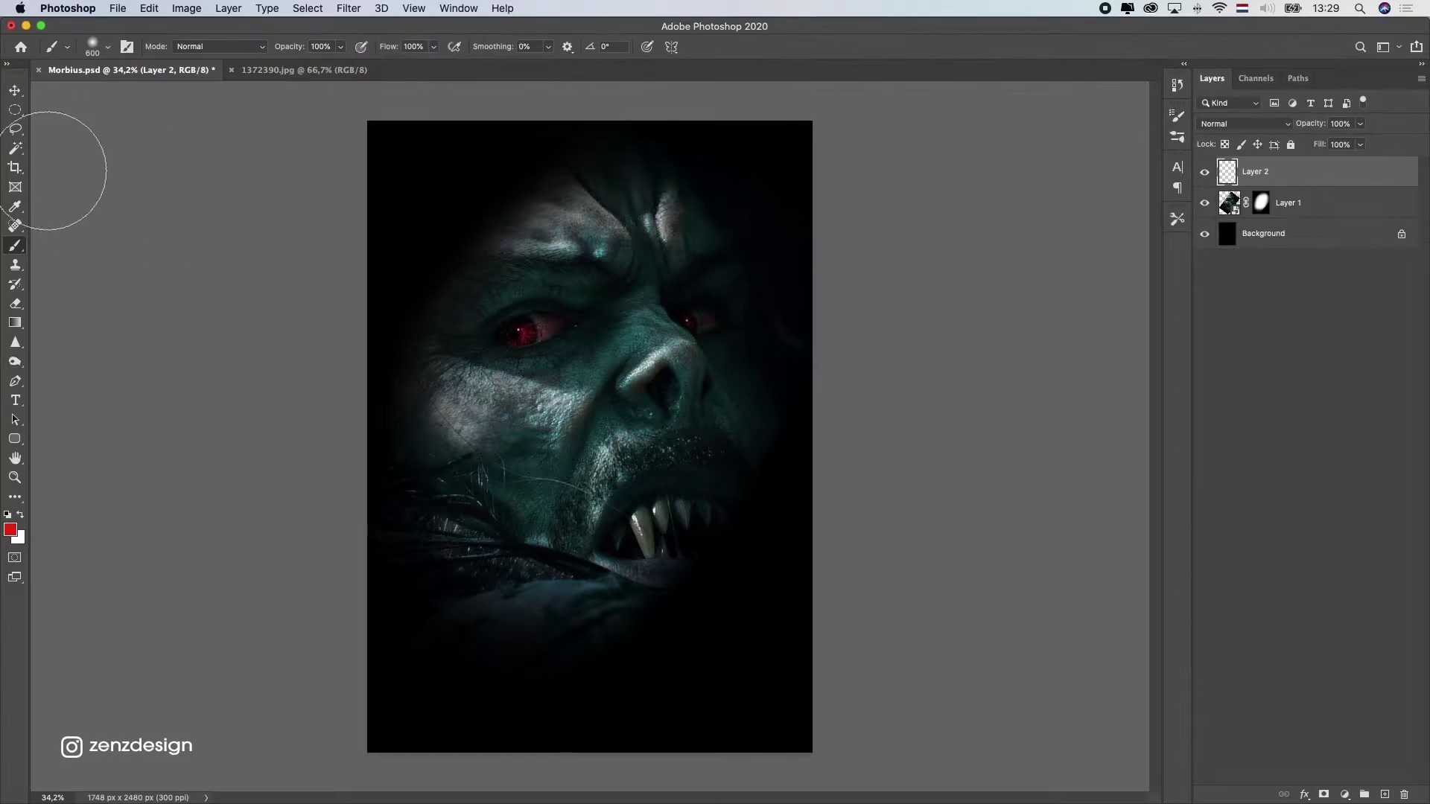
Step: Dab red over both eyes on Layer 2 with a 125 px Soft Round brush and set the layer's blend mode to Overlay
right_click(15, 243)
left_click(52, 248)
left_click(105, 45)
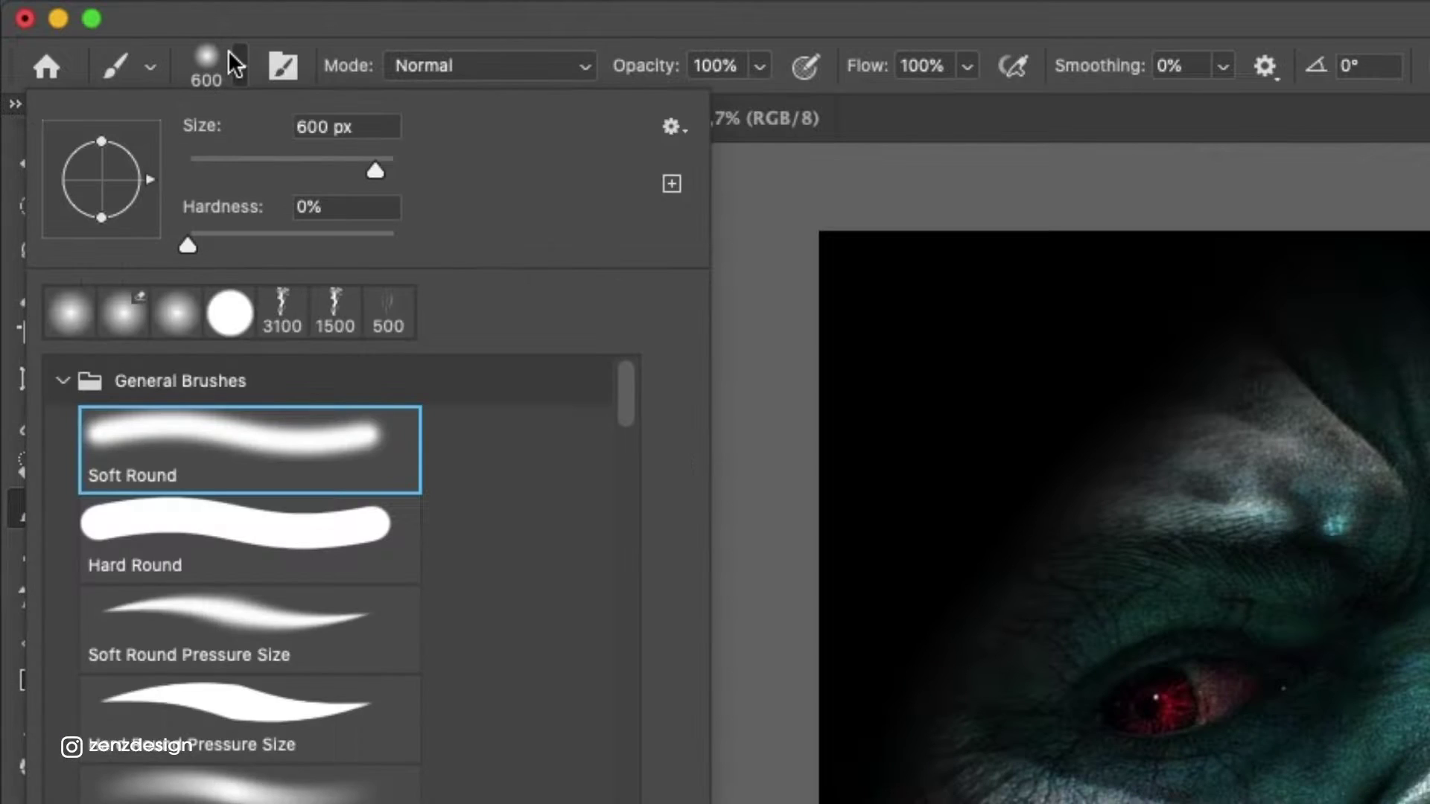
left_click(611, 11)
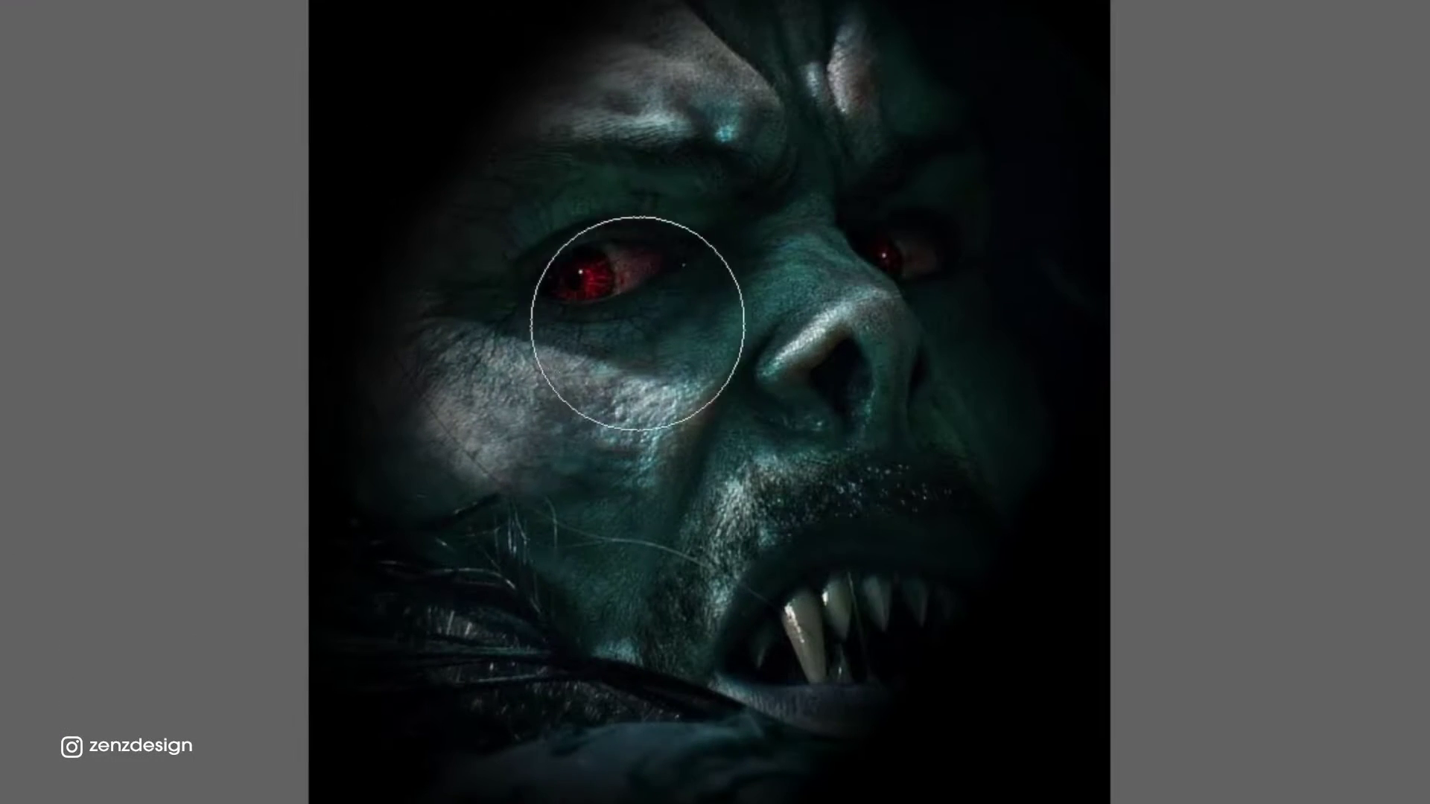
key("bracketleft")
key("bracketleft")
key("bracketleft")
key("bracketleft")
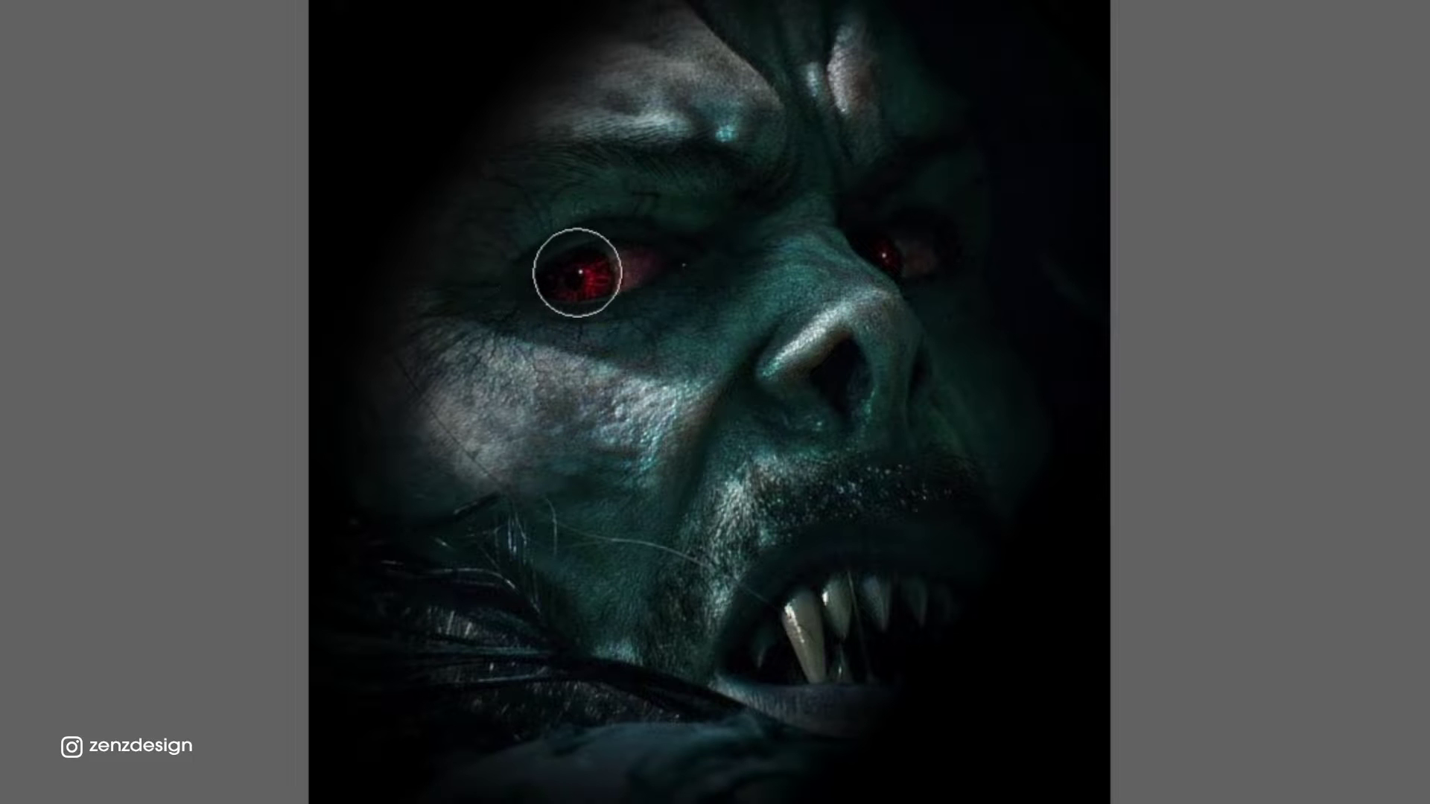
left_click(577, 272)
left_click(884, 253)
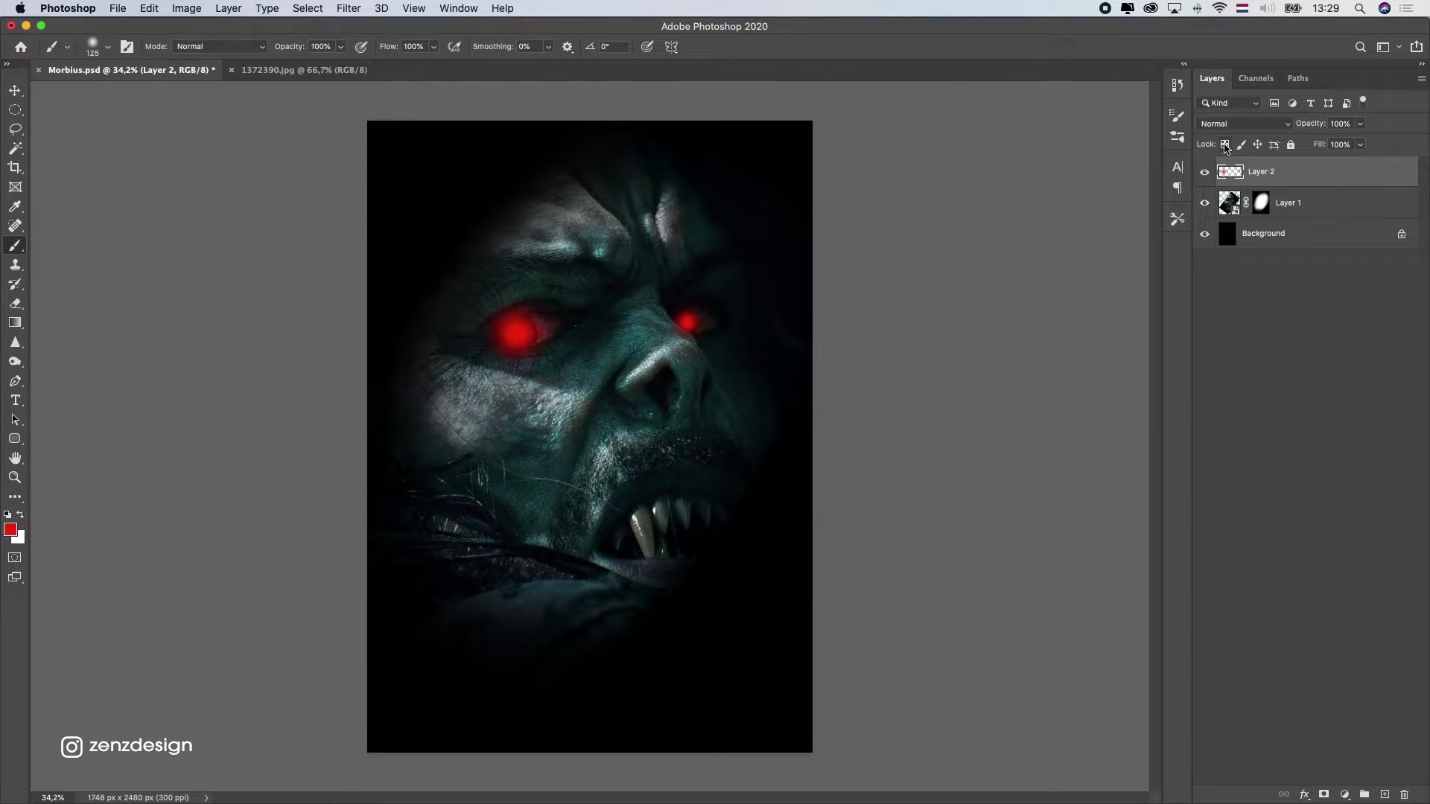
left_click(1211, 122)
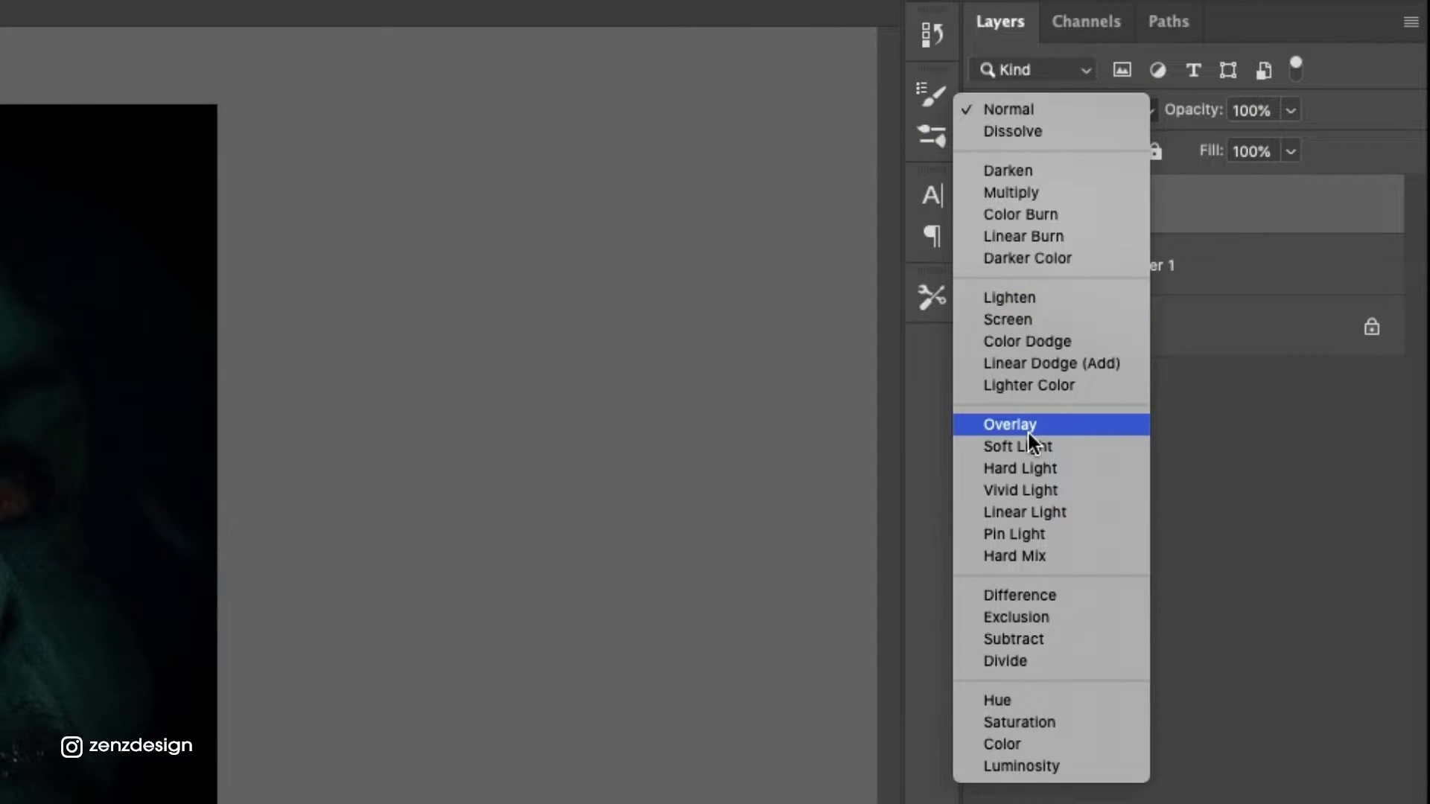
left_click(1029, 432)
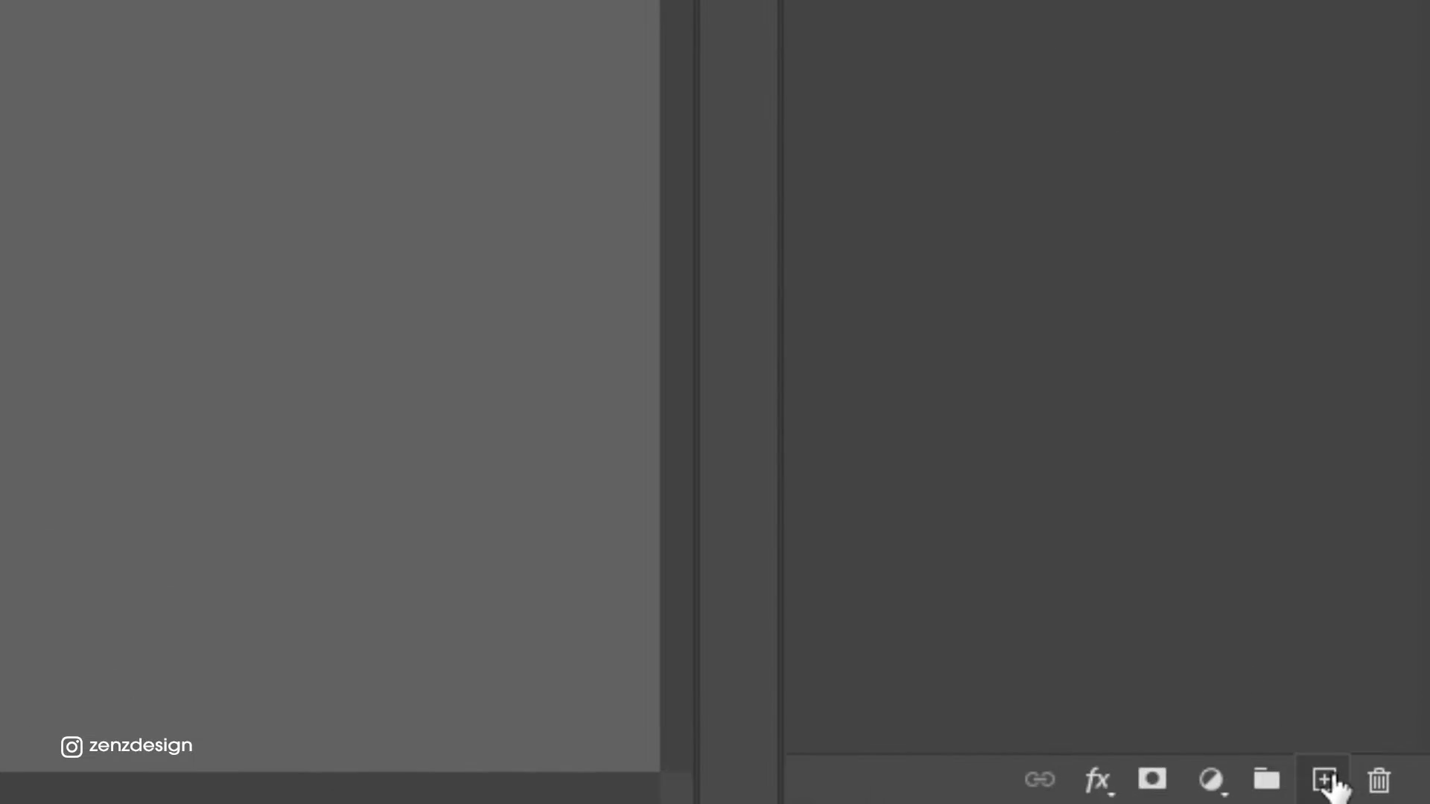
Step: Create a new layer above Layer 2 and set the foreground colour to a muted teal
left_click(1385, 795)
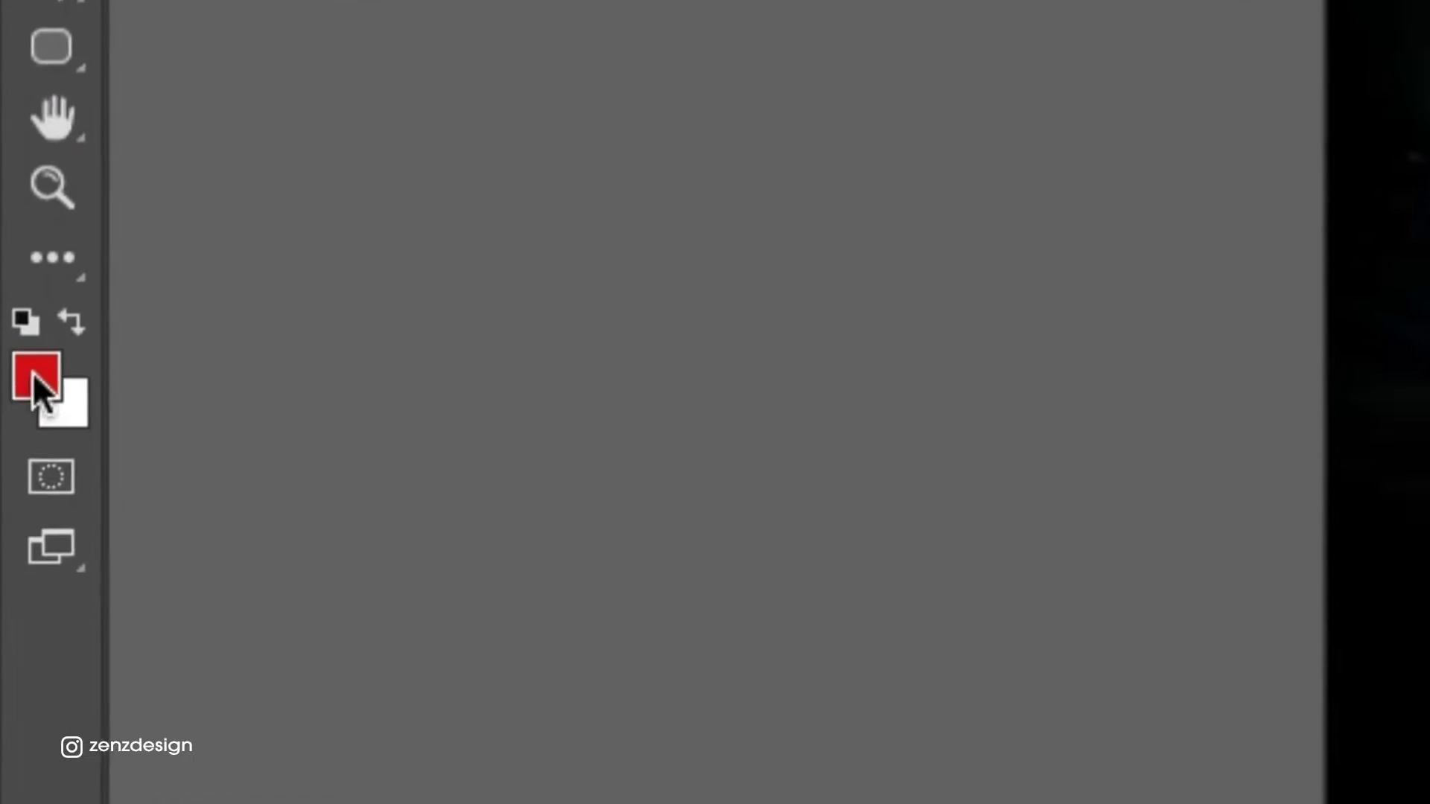
left_click(33, 369)
left_click(655, 388)
left_click(671, 372)
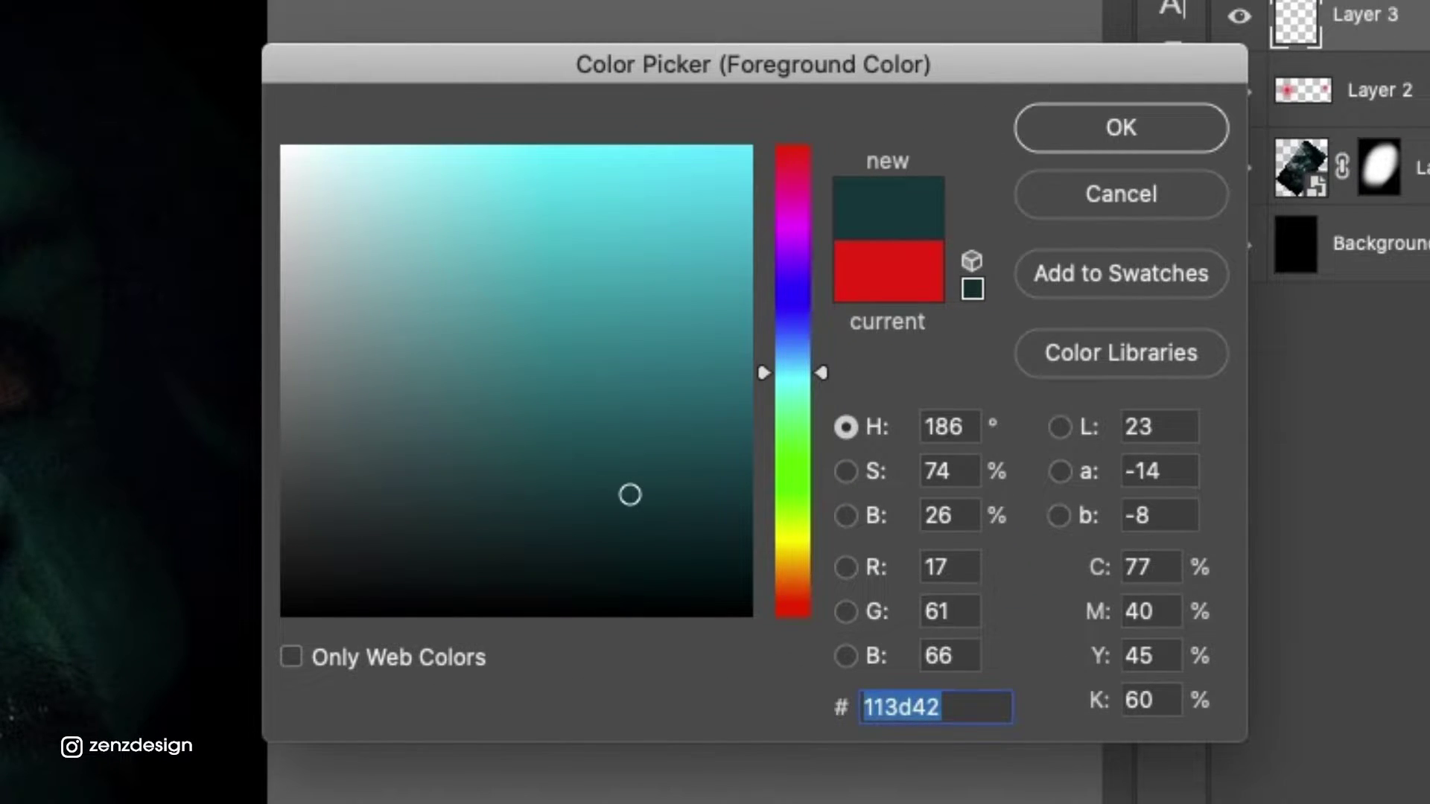
mouse_move(582, 432)
left_mouse_down()
mouse_move(475, 428)
mouse_move(473, 370)
mouse_move(455, 449)
left_mouse_up()
left_click(1043, 133)
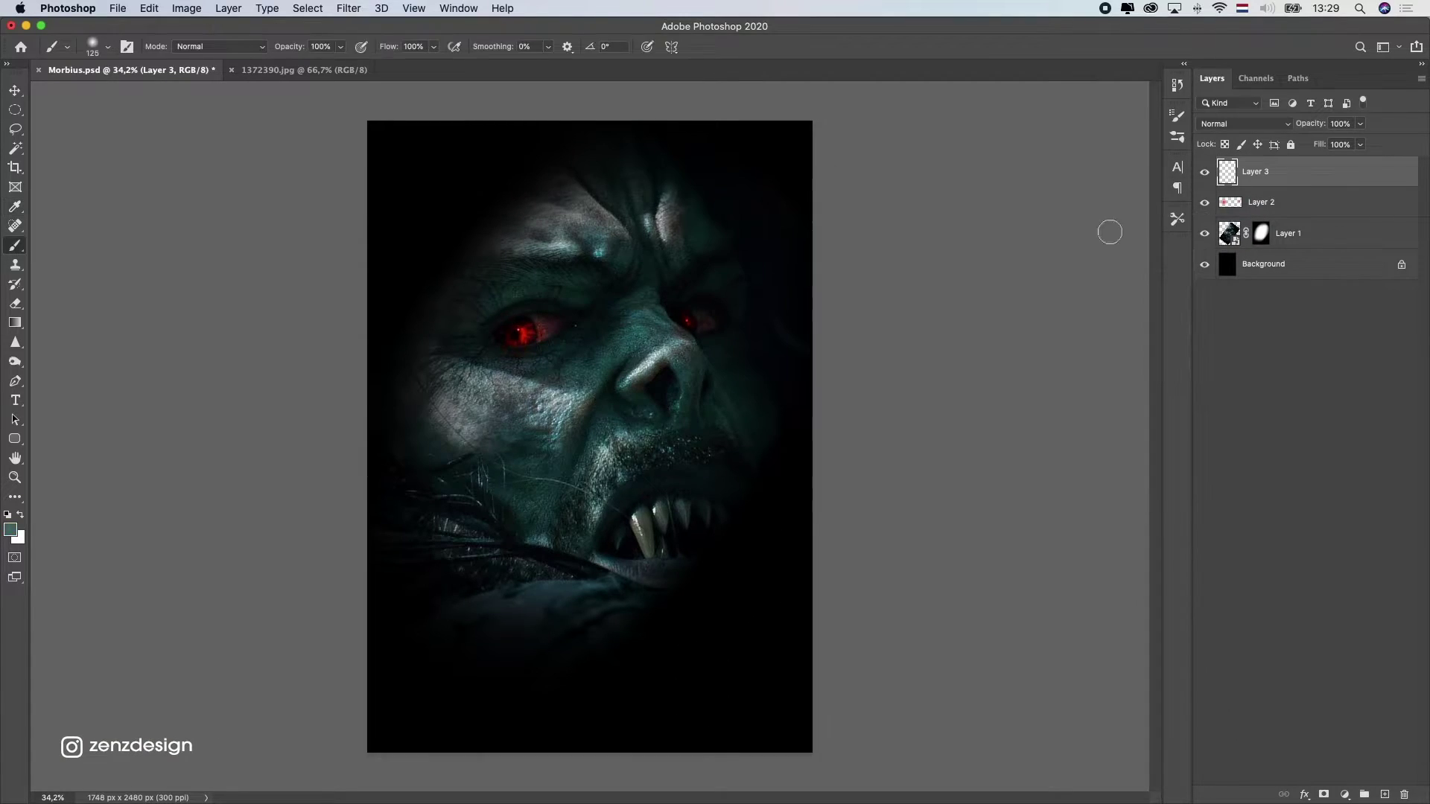
Step: Set Layer 3's blend mode to Overlay and paint teal across the face with an 800 px brush at 33% opacity
left_click(1241, 129)
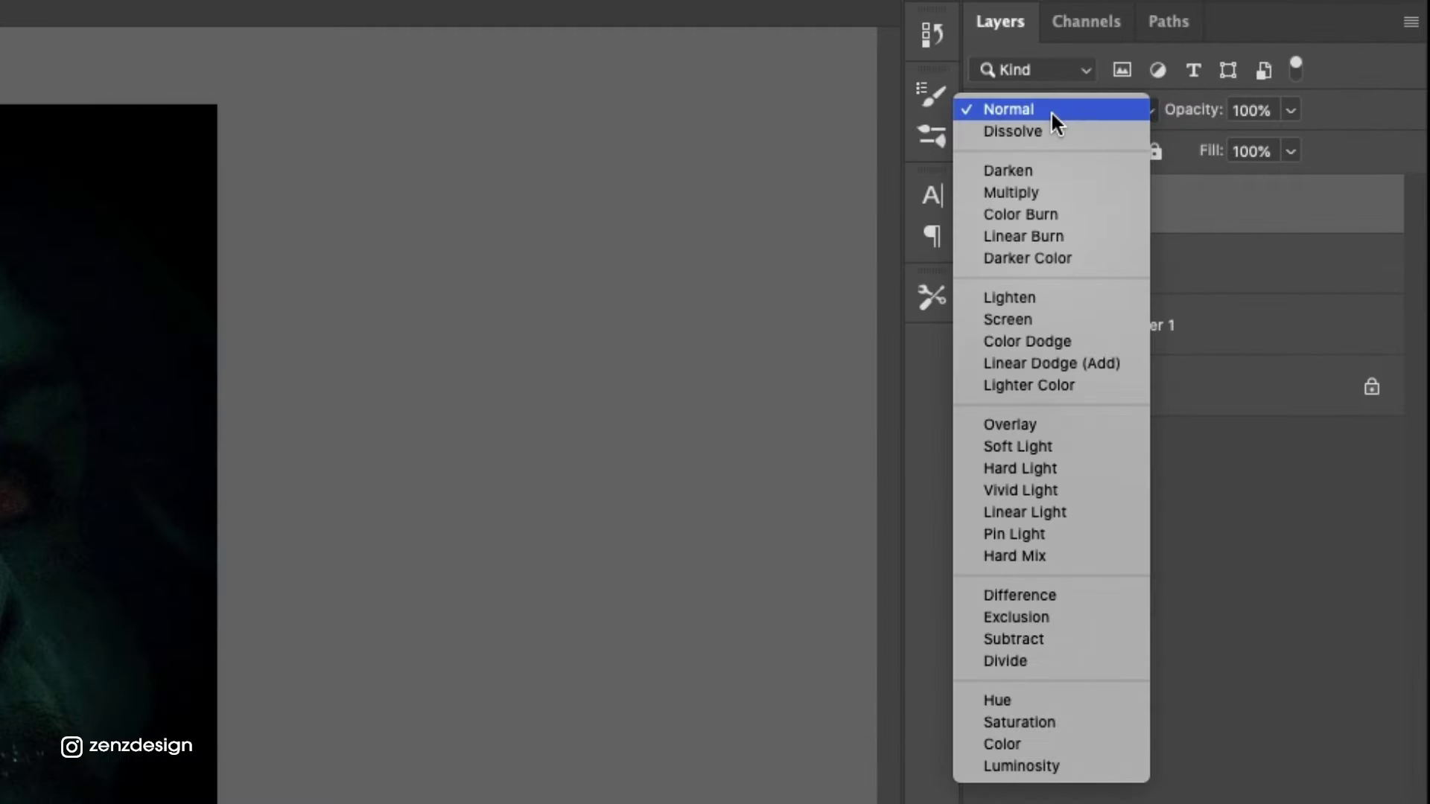
left_click(1217, 284)
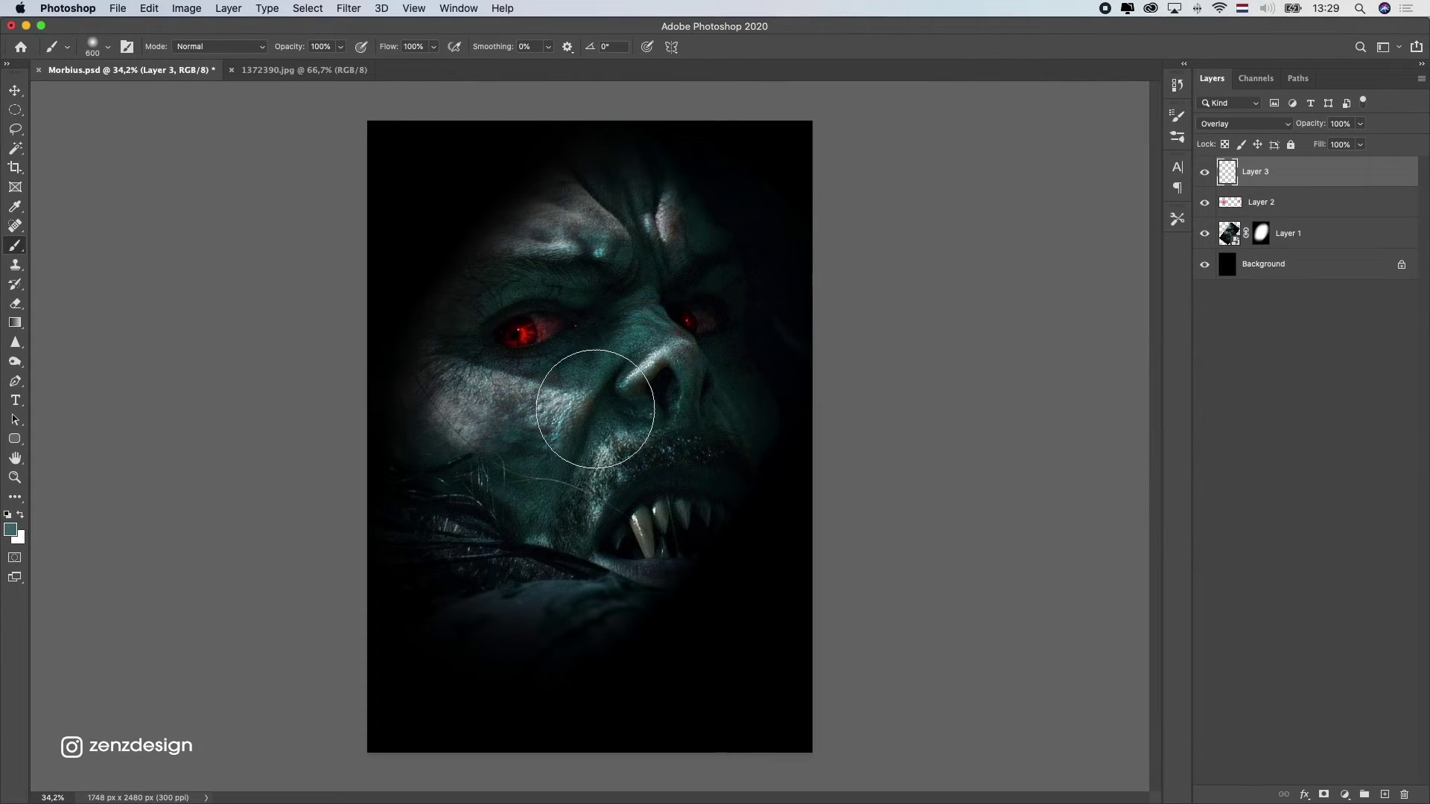
key("bracketright")
key("bracketright")
left_click(340, 46)
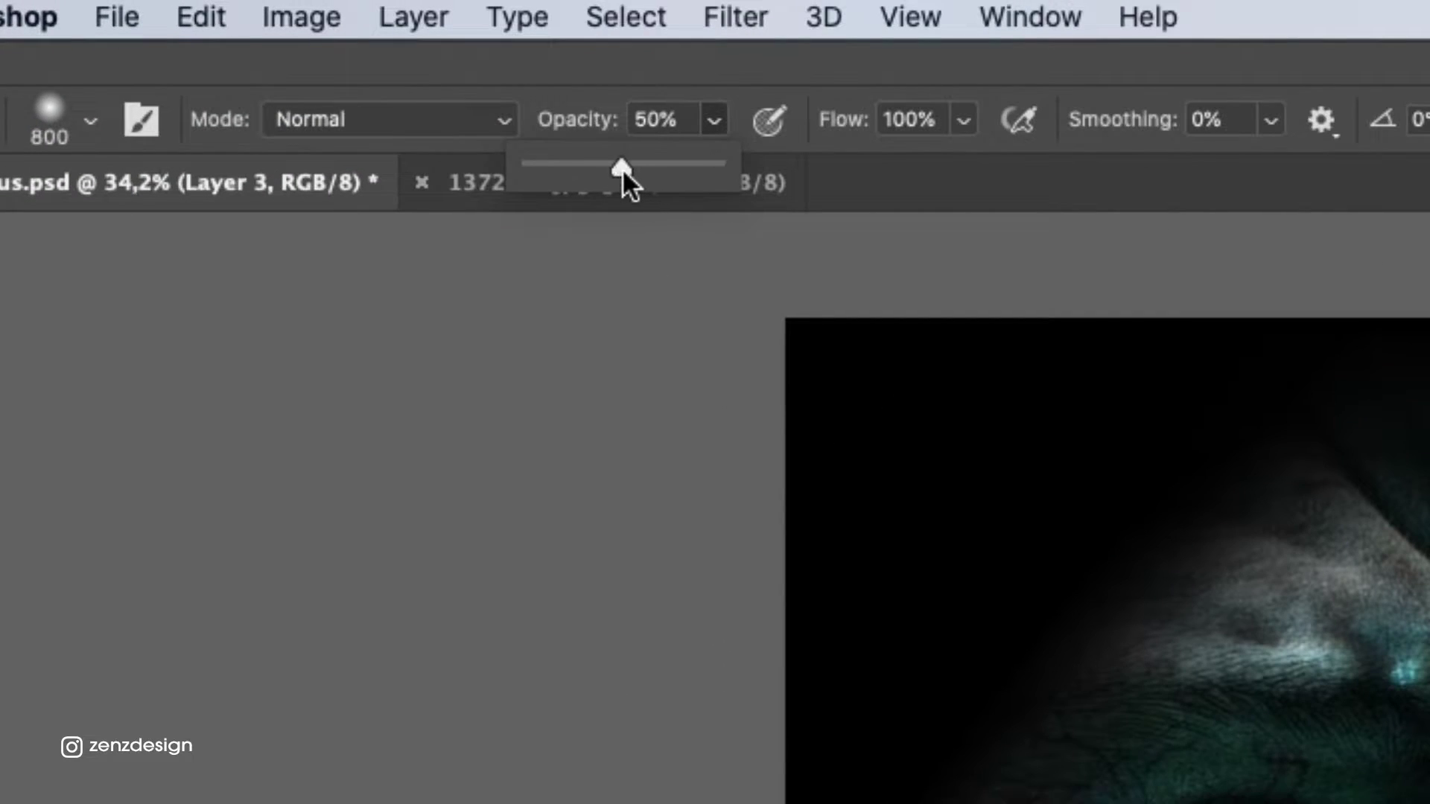
left_click_drag(623, 170, 590, 170)
left_click(581, 351)
mouse_move(581, 351)
left_mouse_down()
mouse_move(594, 371)
mouse_move(536, 234)
mouse_move(574, 434)
mouse_move(600, 351)
mouse_move(530, 543)
left_mouse_up()
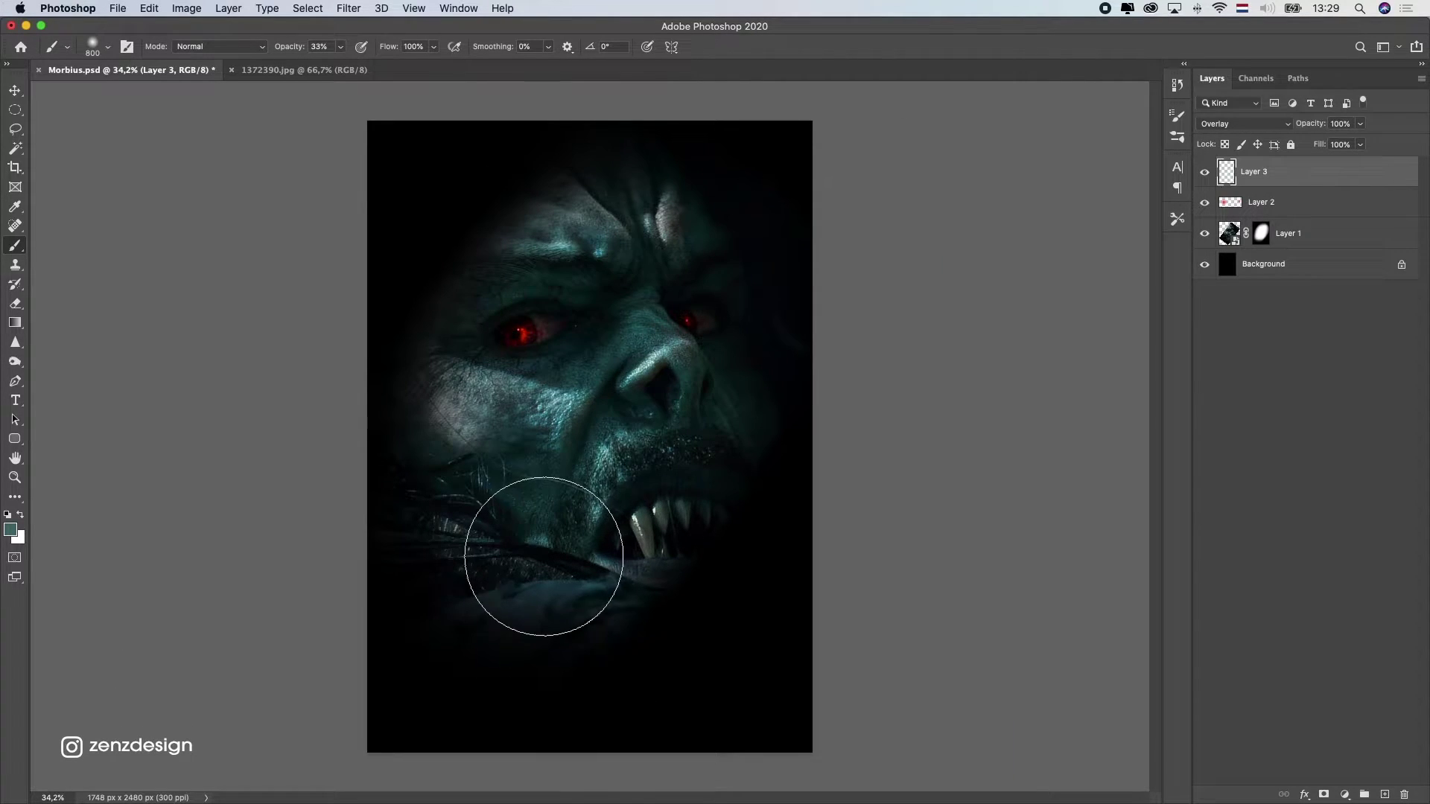
Step: Check Layer 3's effect by toggling its visibility, and erase the teal over the eyes with a 250 px Eraser
left_click(1204, 172)
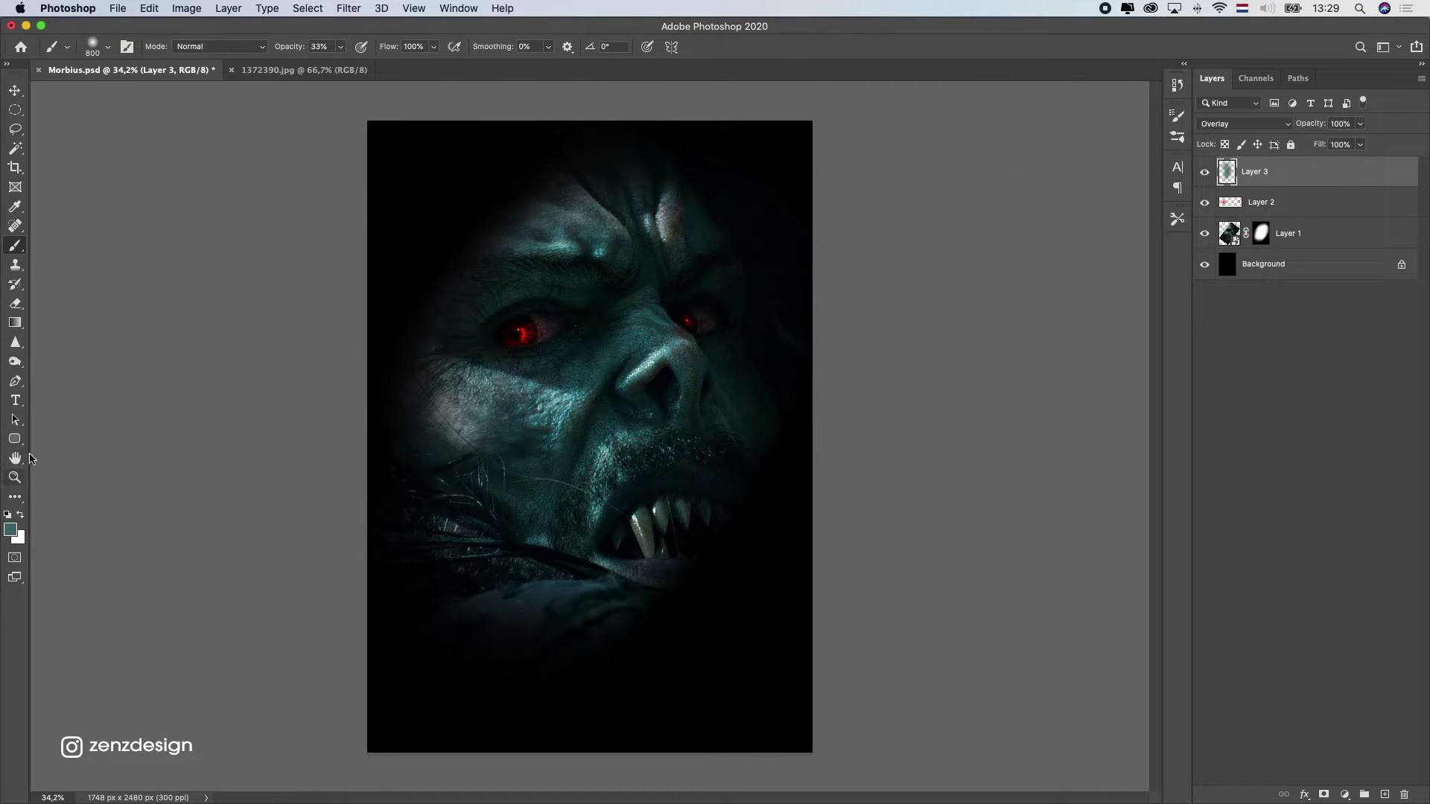
left_click(16, 305)
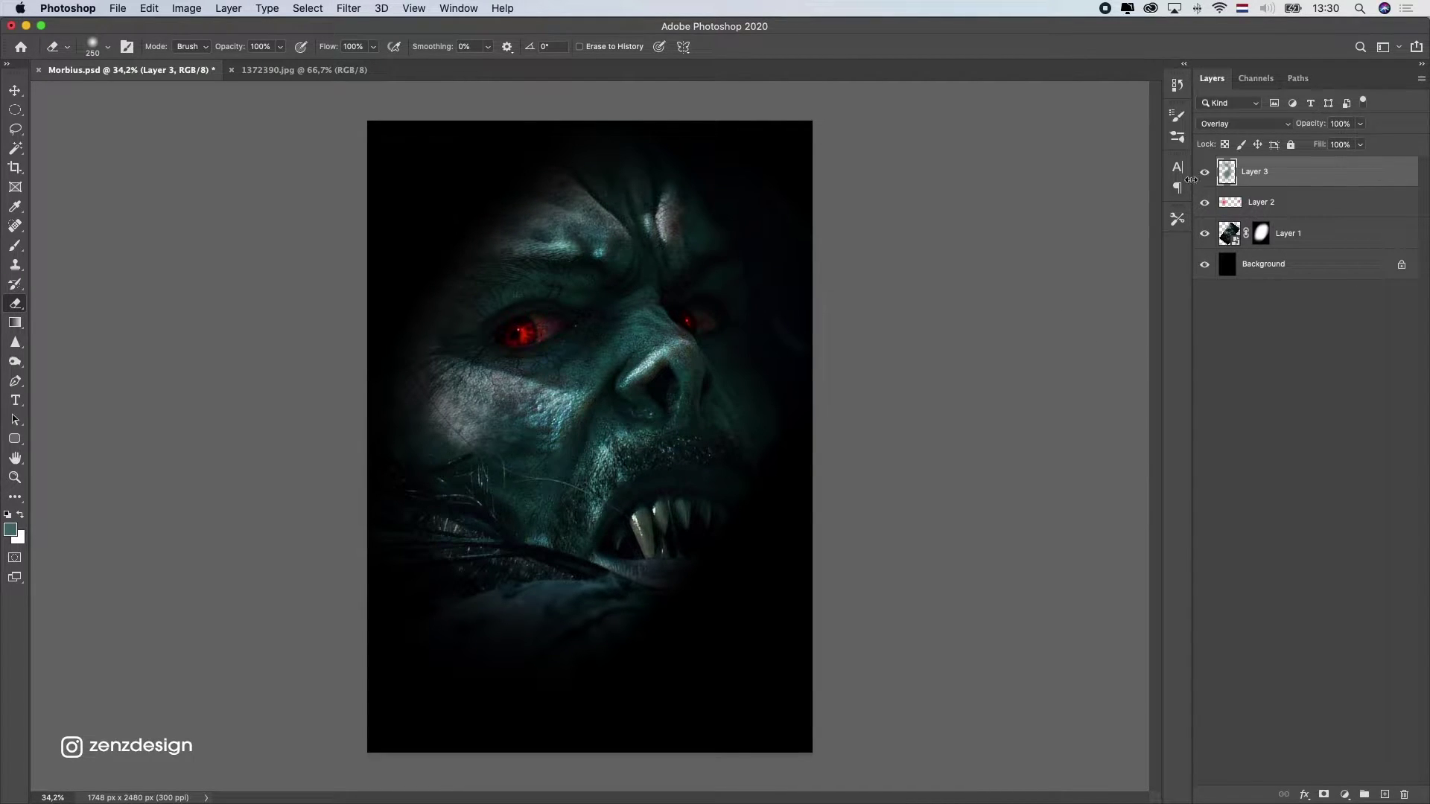
Step: Copy the whole 1372390.jpg texture into Morbius.psd directly above the Background layer and convert the pasted layer to a smart object
scroll(773, 343, "down", 3)
scroll(782, 321, "up", 2)
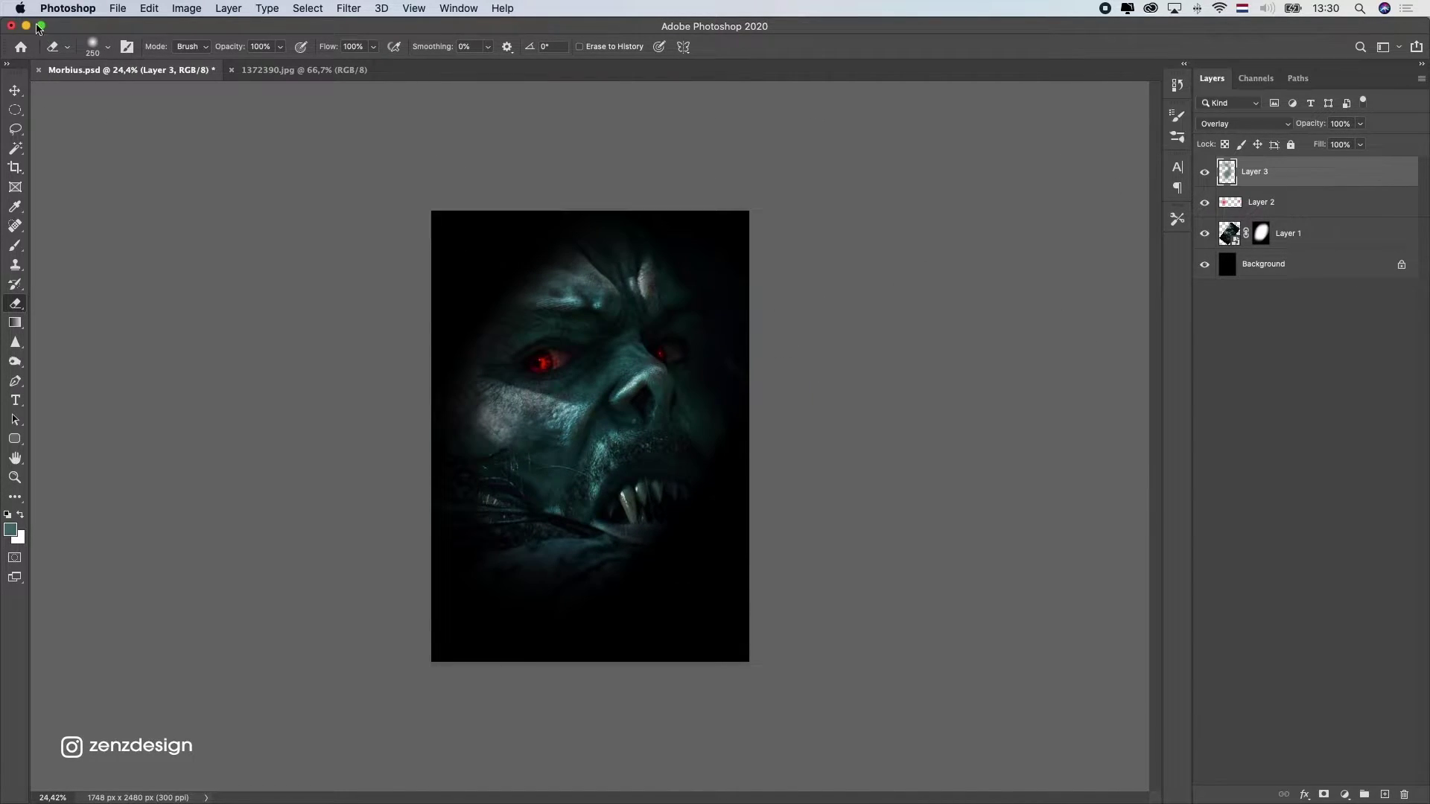
left_click(13, 89)
left_click(257, 72)
key("super+a")
key("super+c")
left_click(127, 70)
left_click(1334, 267)
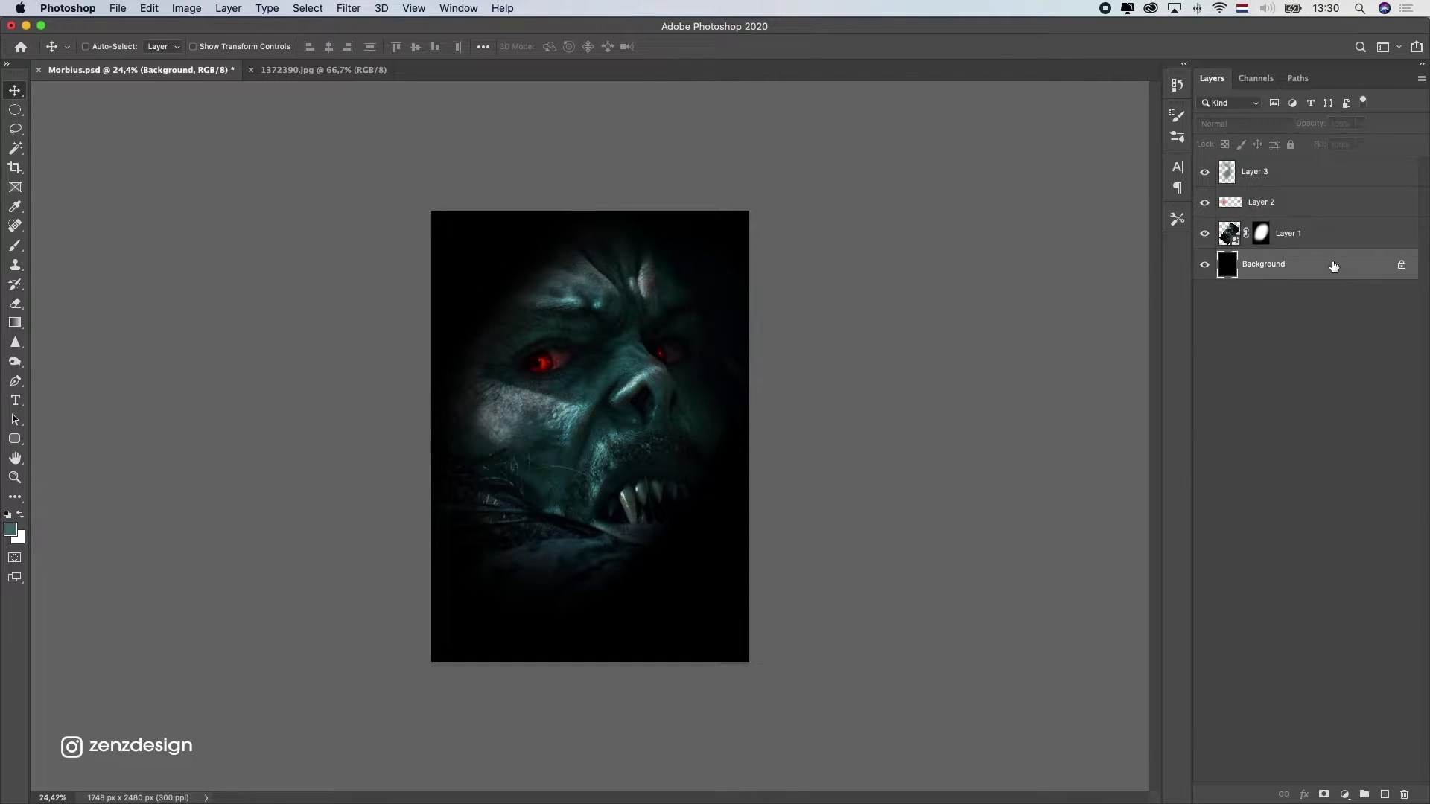
key("super+v")
right_click(1273, 269)
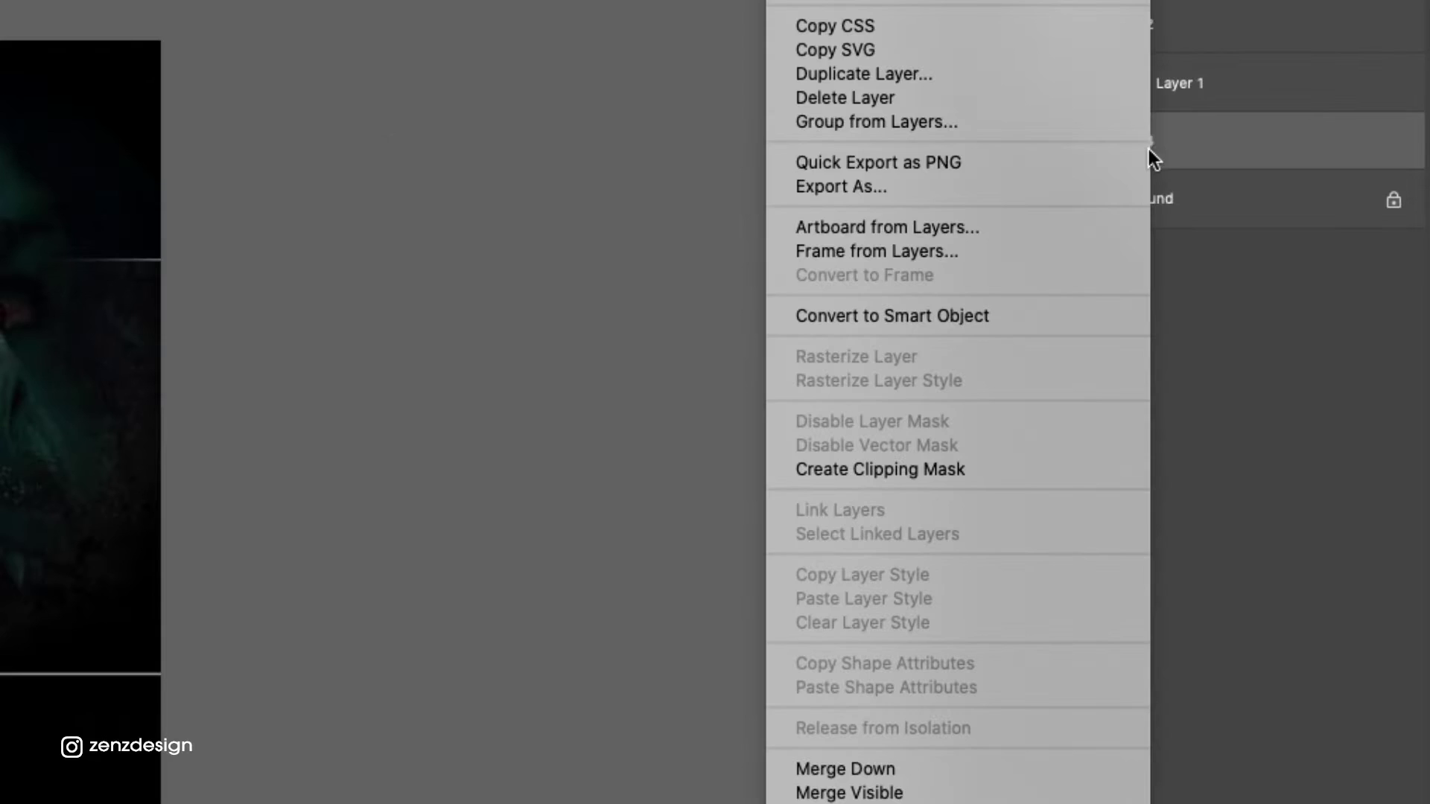
left_click(1140, 356)
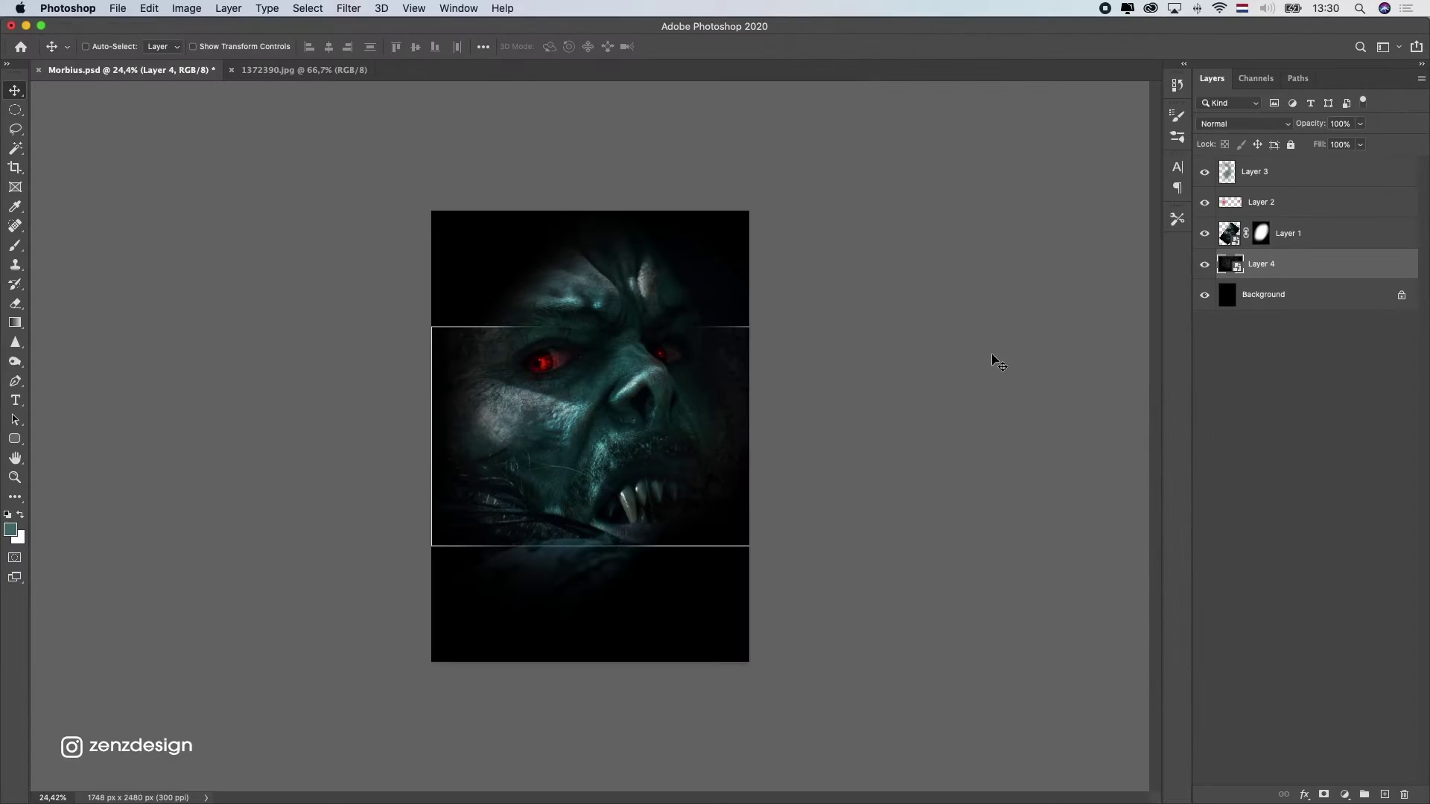
Step: Rotate the Layer 4 texture by −90° and scale it up to about 167% so it covers the whole canvas behind the face
key("super+t")
left_click_drag(819, 322, 519, 250)
left_click_drag(718, 257, 842, 145)
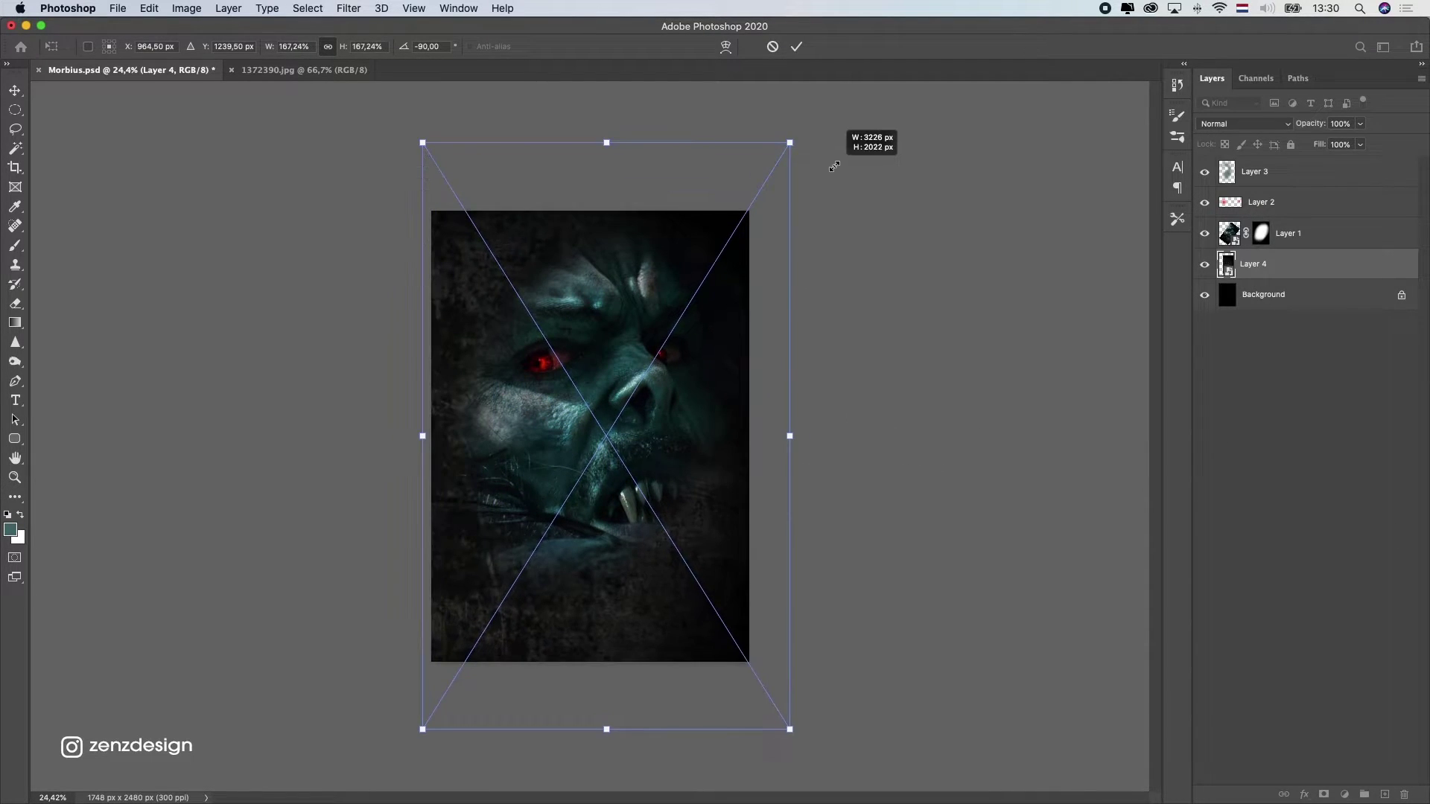
left_click_drag(728, 297, 711, 303)
key("Return")
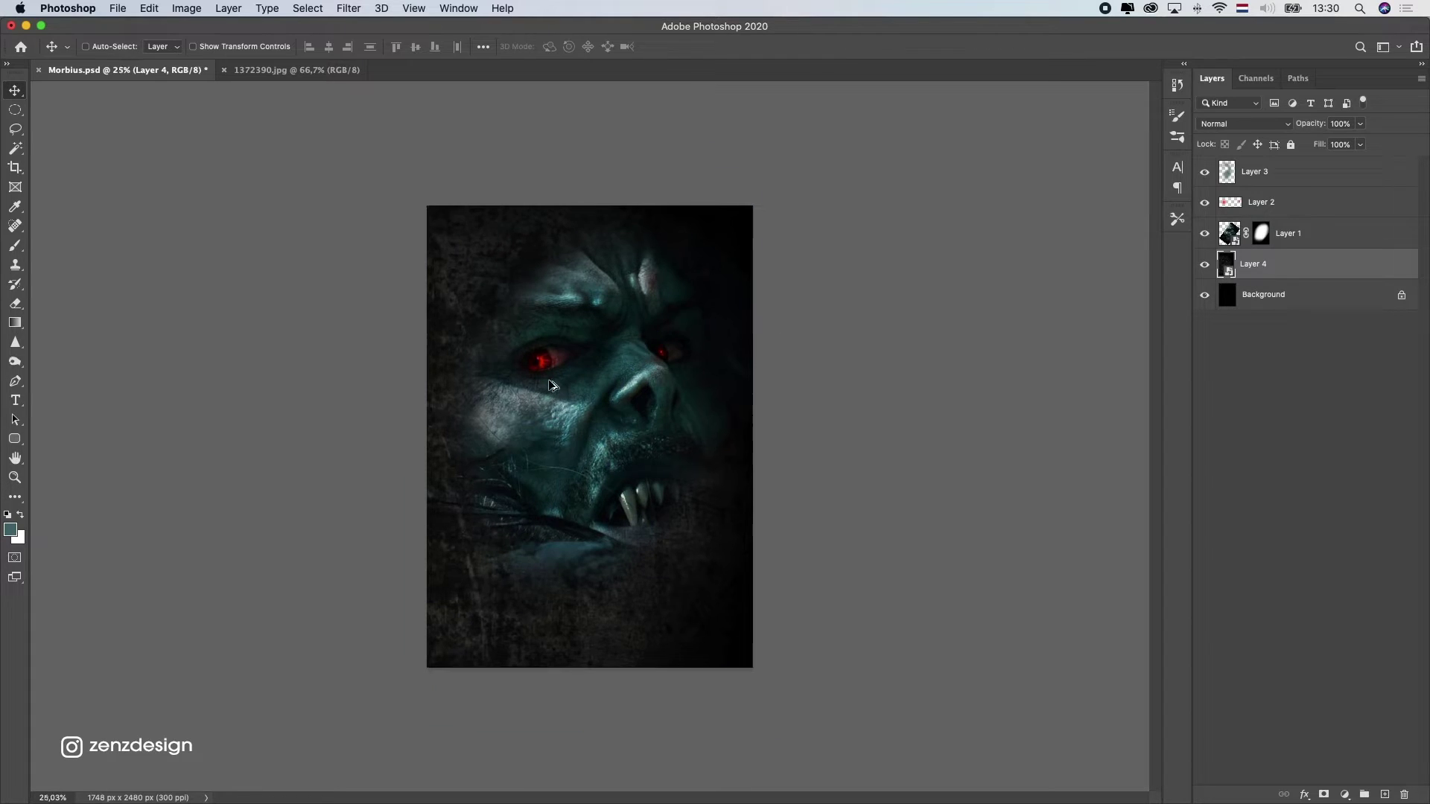
scroll(477, 356, "up", 2)
key("super+t")
key("Return")
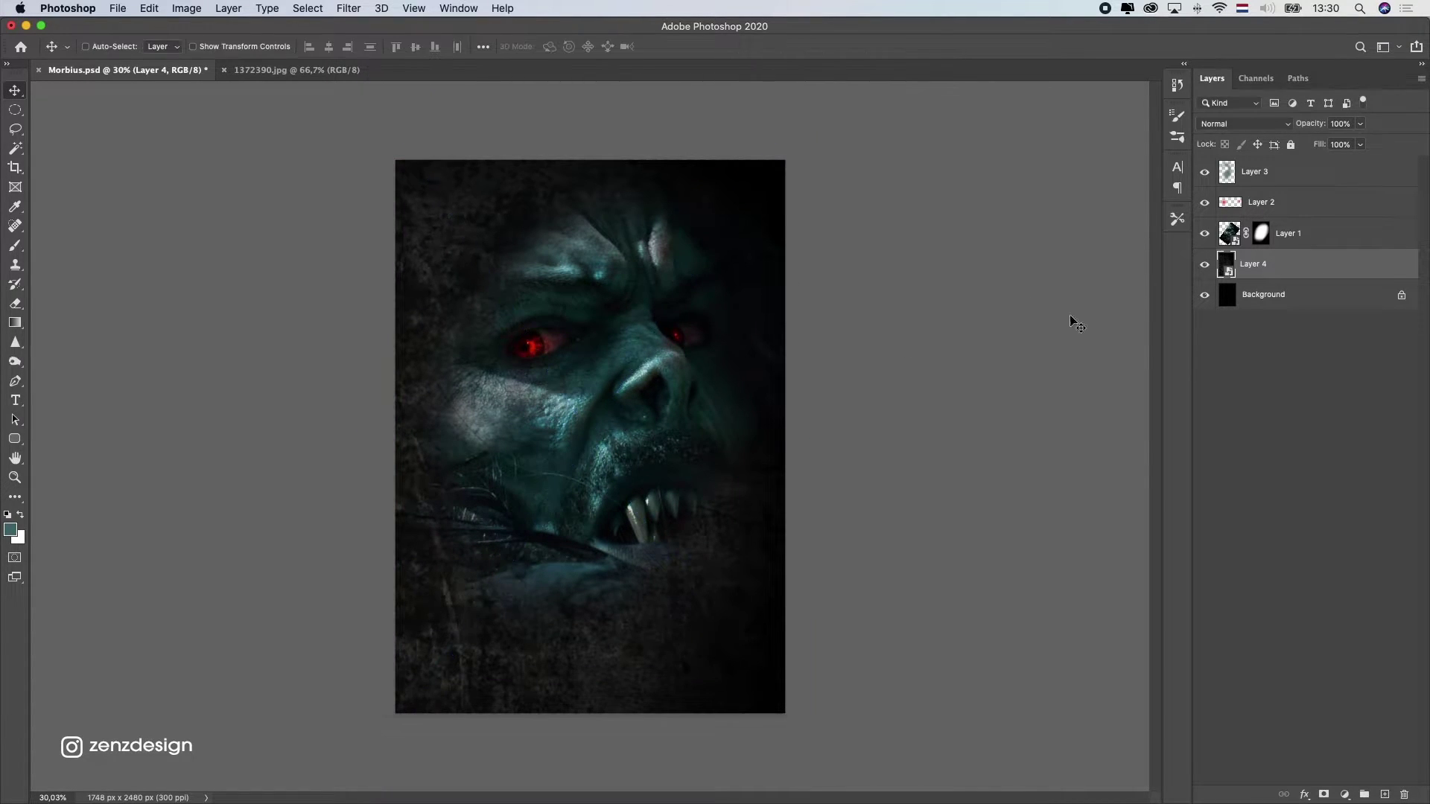
Step: Add a Levels adjustment clipped to Layer 4, raising the shadow input to 17 and fine-tuning the midtones
left_click(1346, 795)
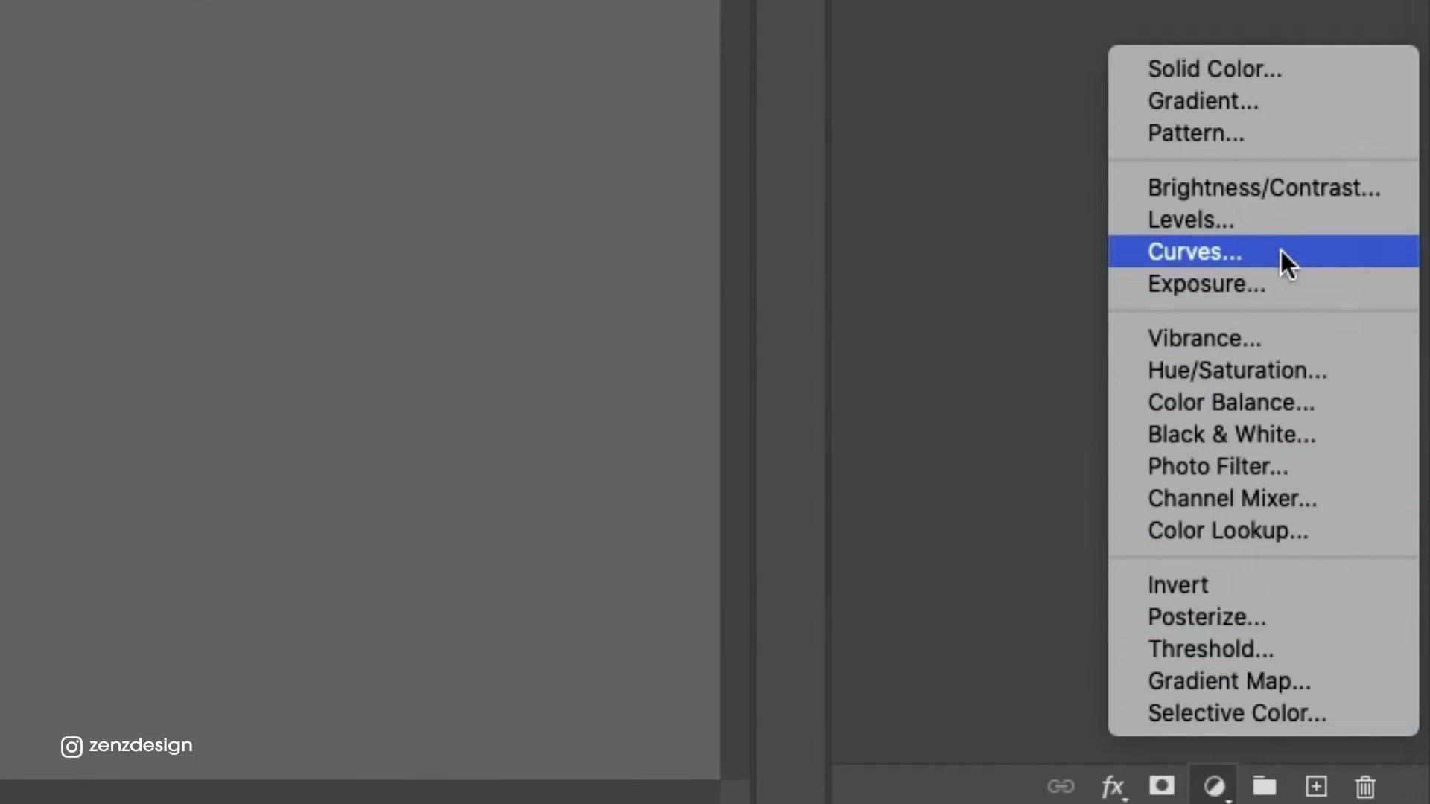
left_click(1282, 222)
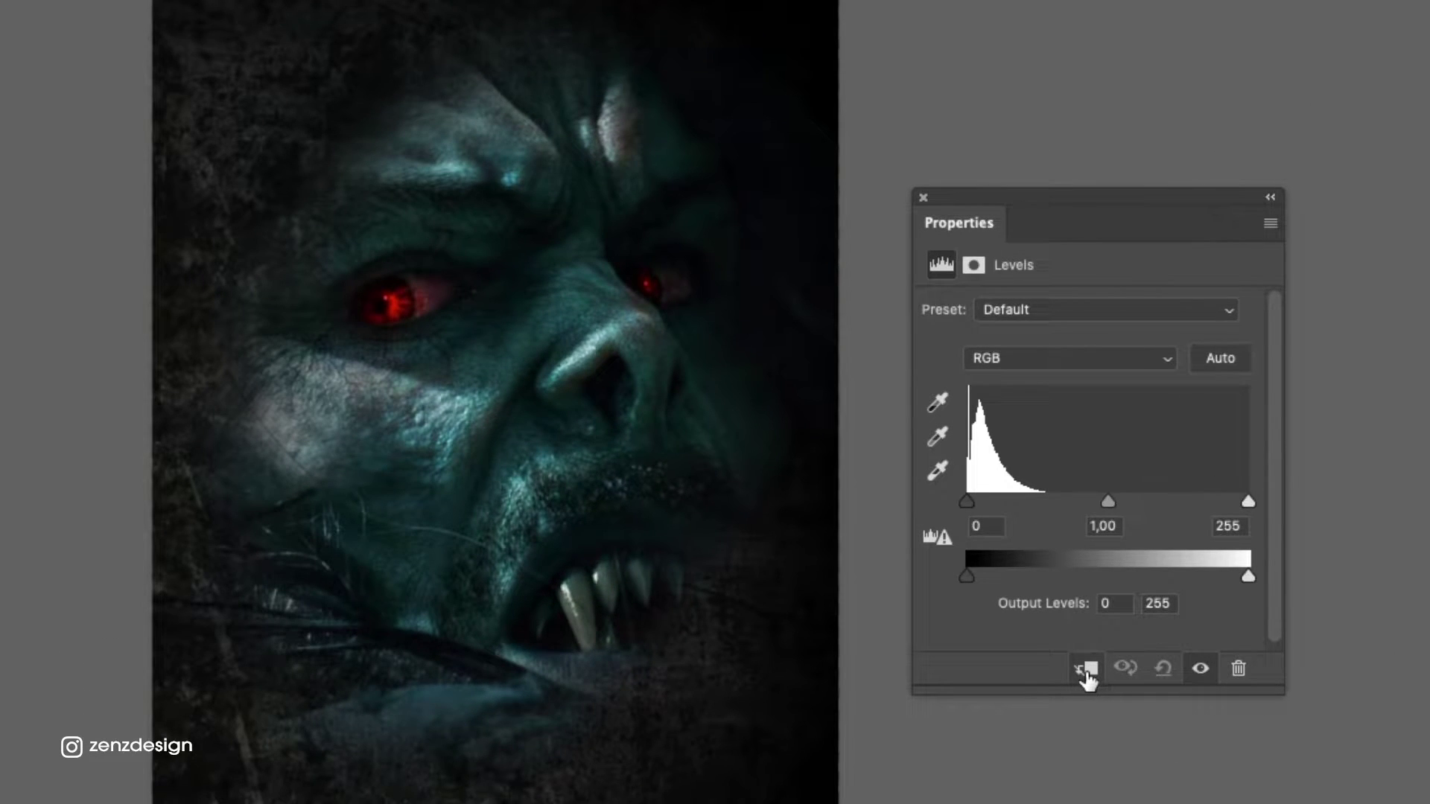
left_click(1085, 671)
left_click_drag(968, 502, 985, 499)
mouse_move(1116, 499)
left_mouse_down()
mouse_move(1091, 499)
mouse_move(1108, 501)
left_mouse_up()
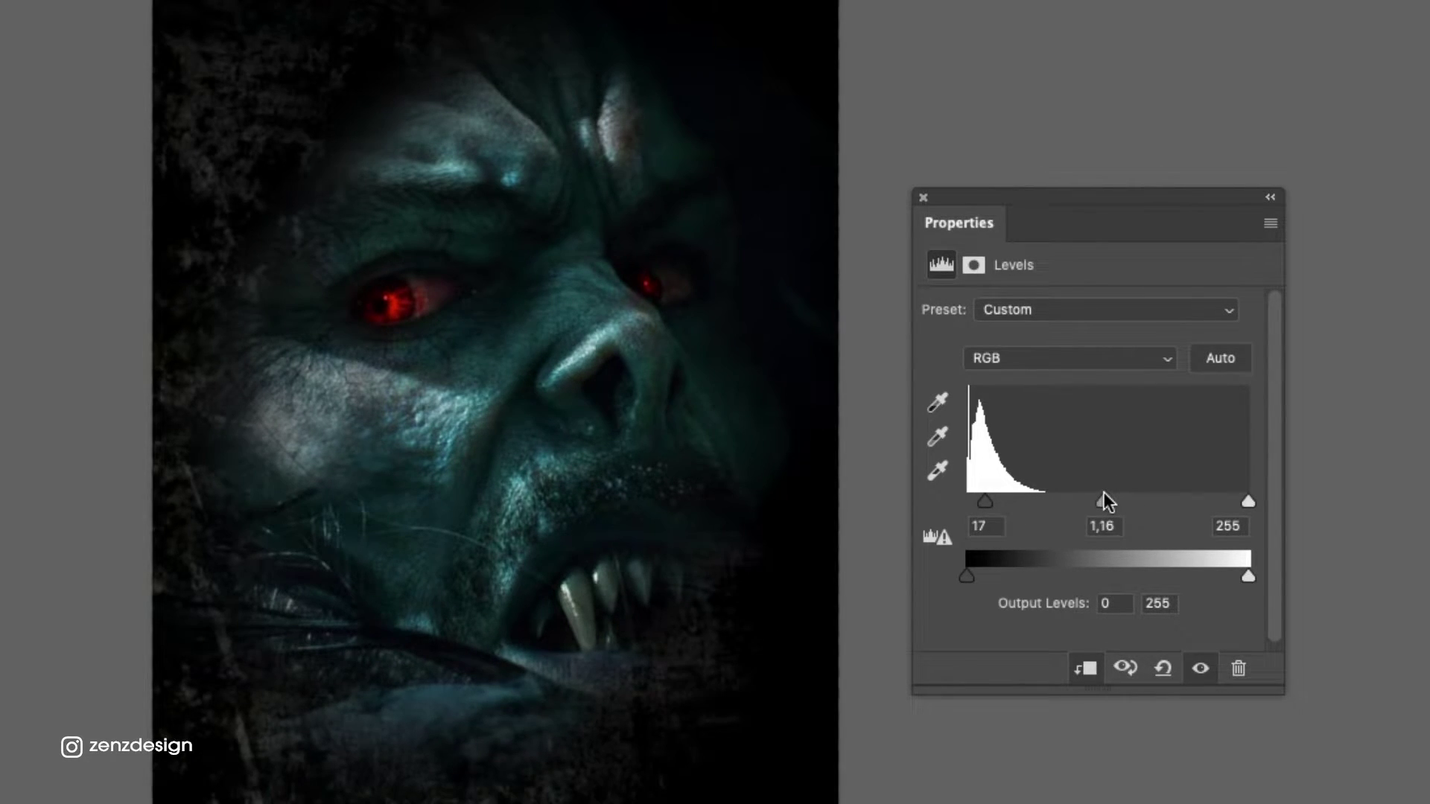
left_click_drag(985, 502, 986, 511)
left_click_drag(1105, 503, 1114, 504)
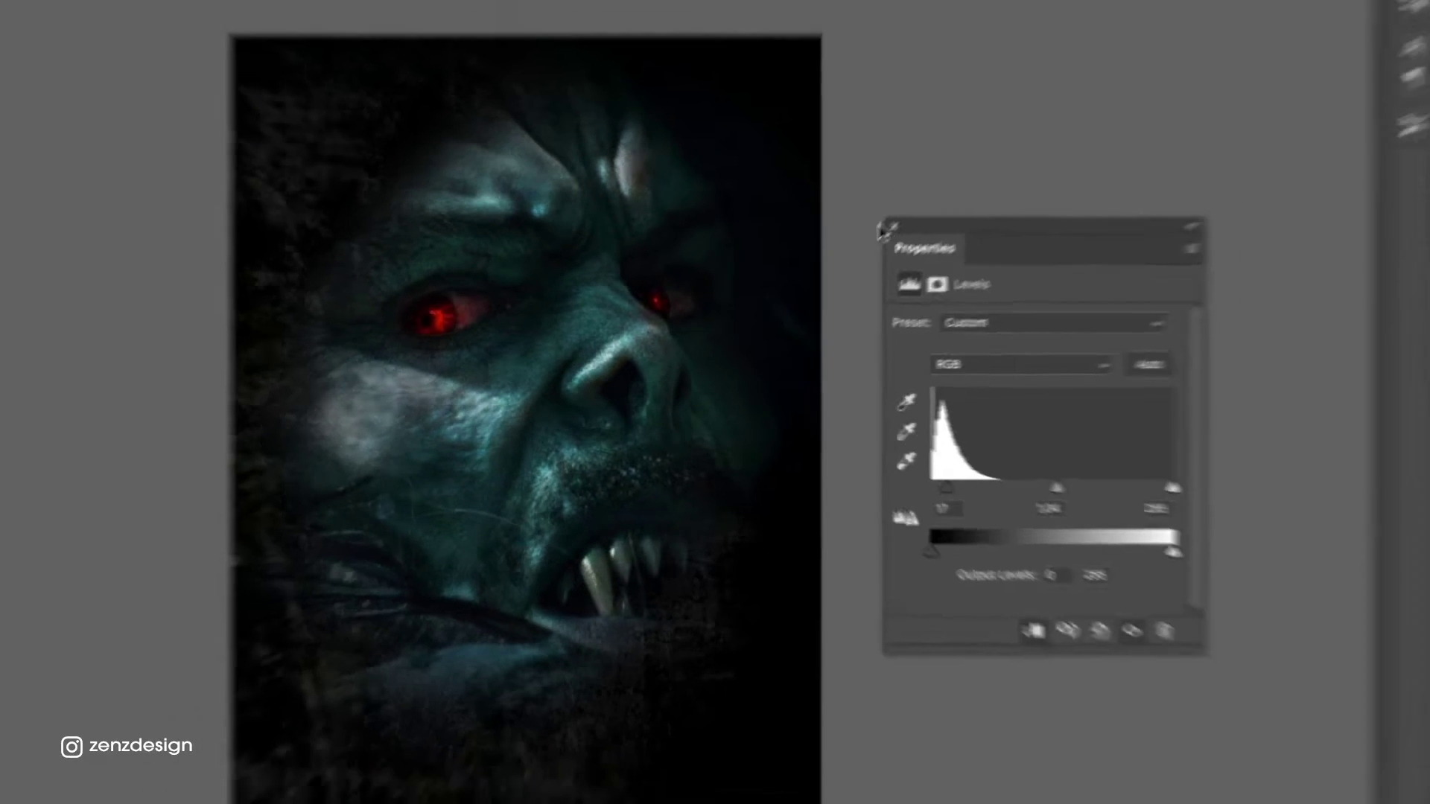
left_click(923, 197)
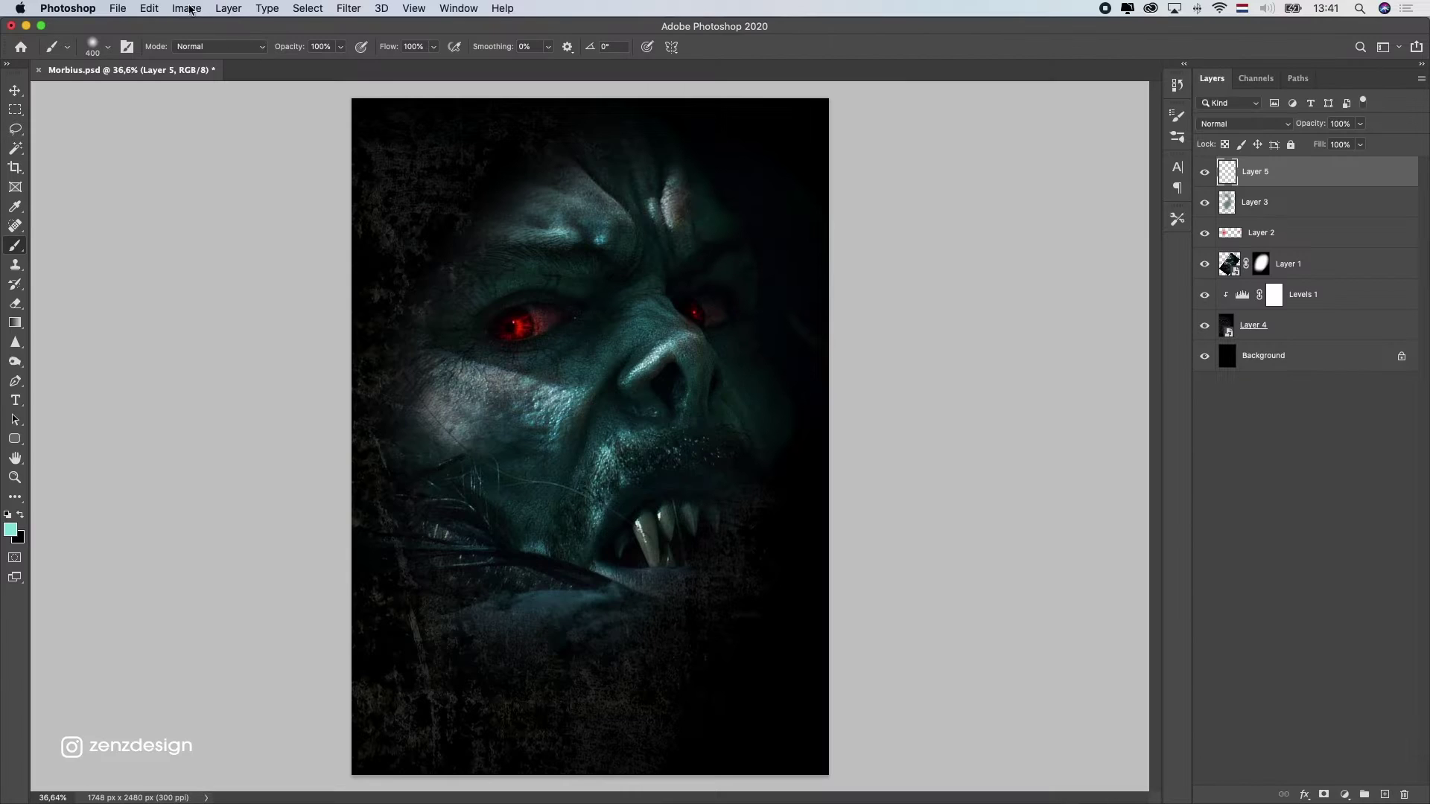
Step: Fill the empty Layer 5 with 50% Gray in Normal mode and set its blend mode to Overlay
left_click(156, 10)
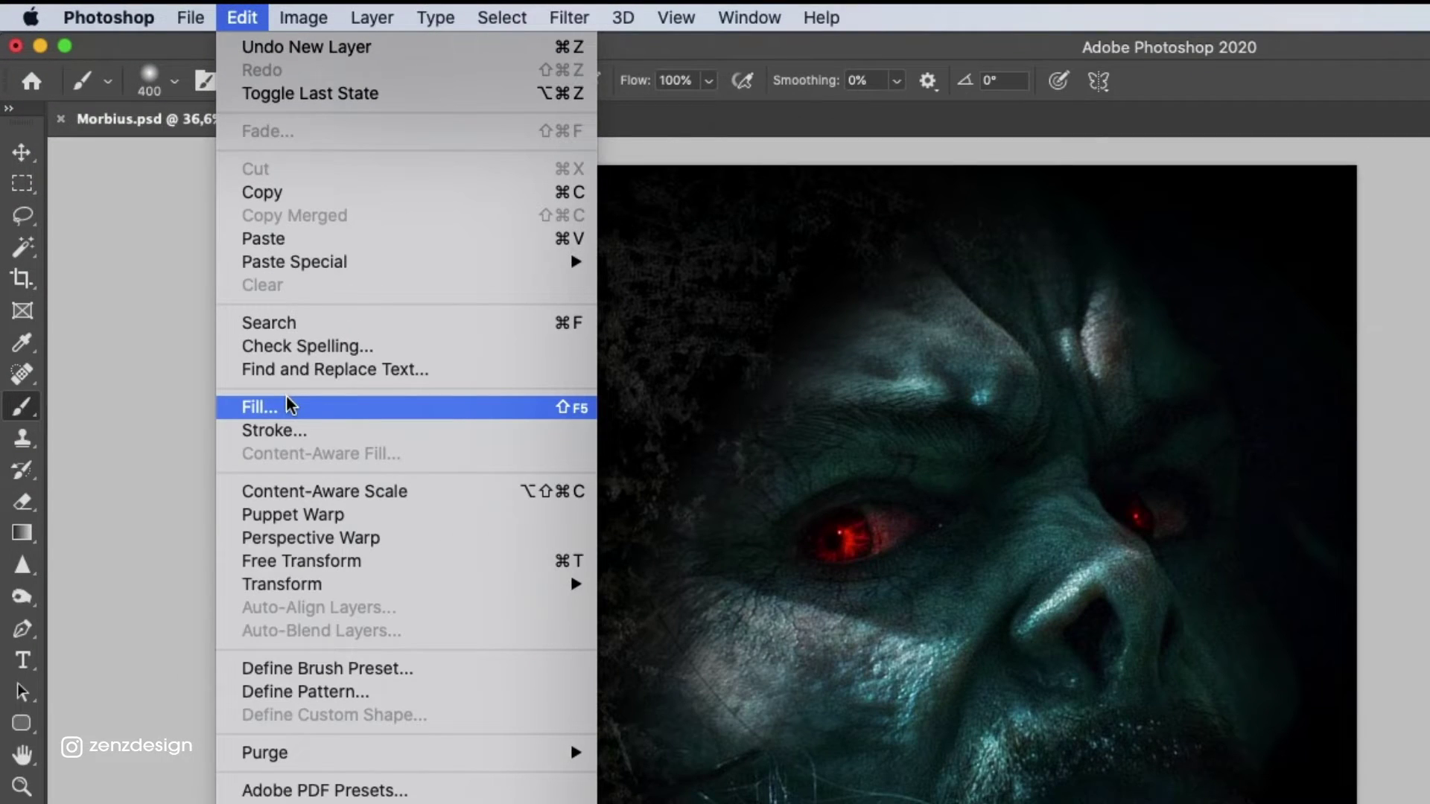
left_click(287, 406)
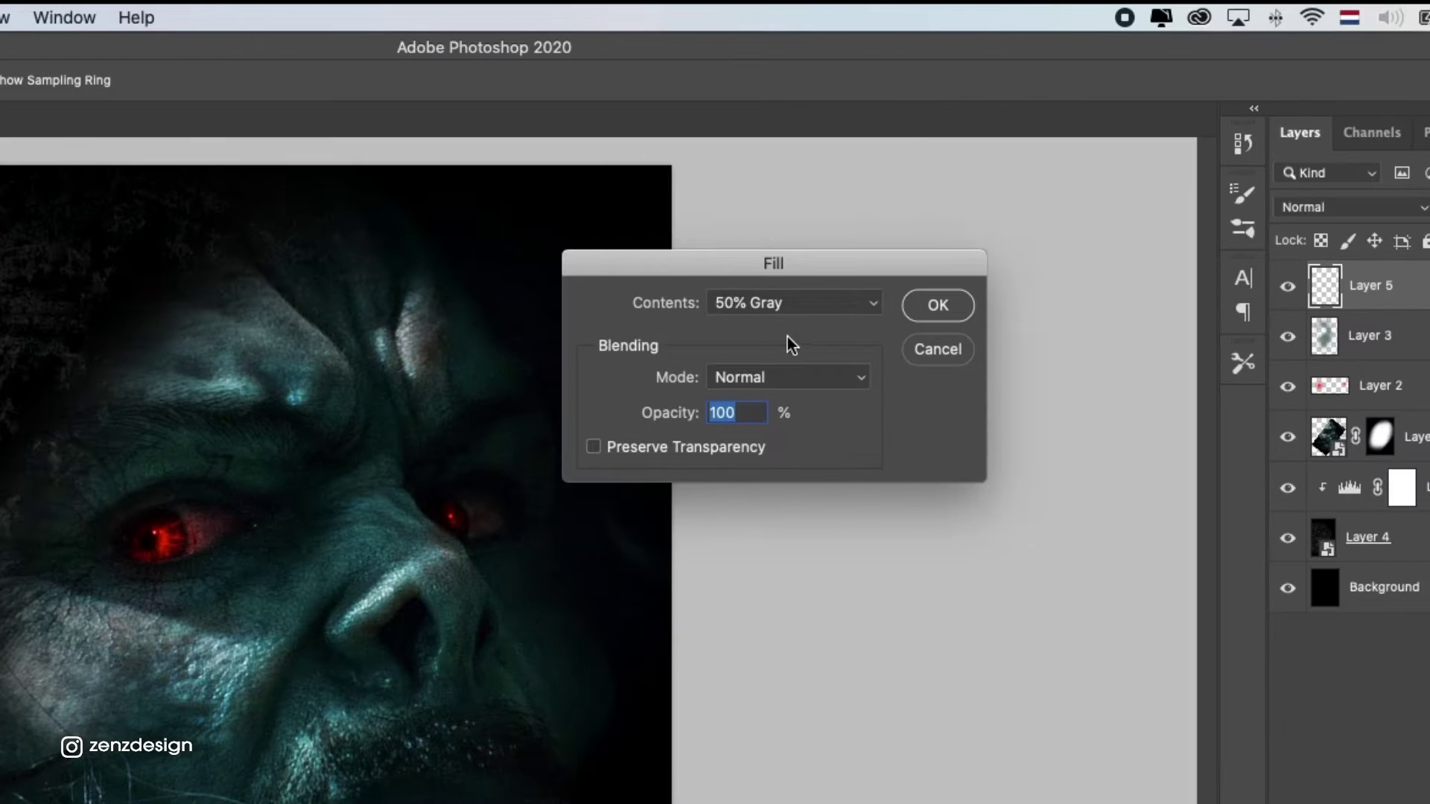
left_click(926, 305)
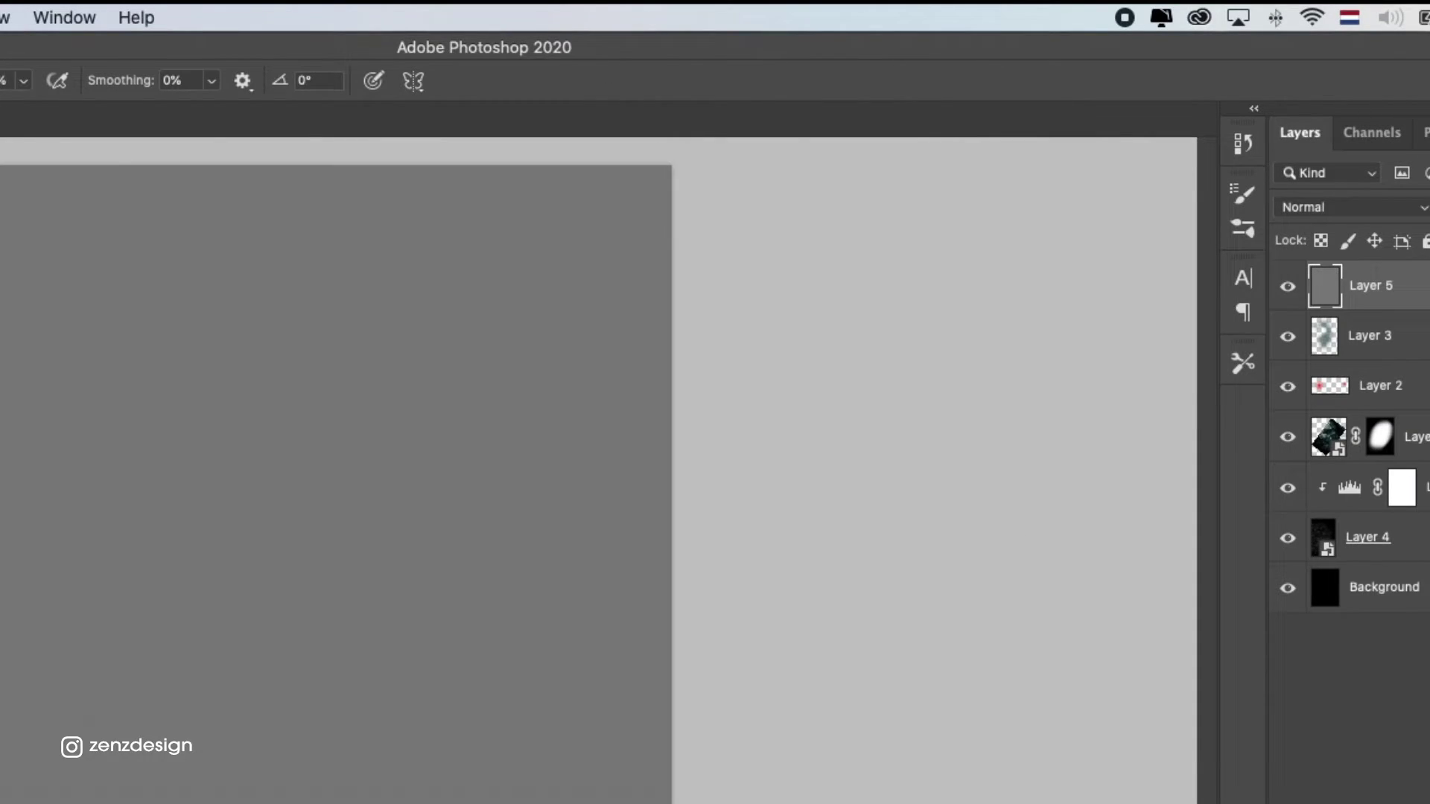
left_click(1088, 207)
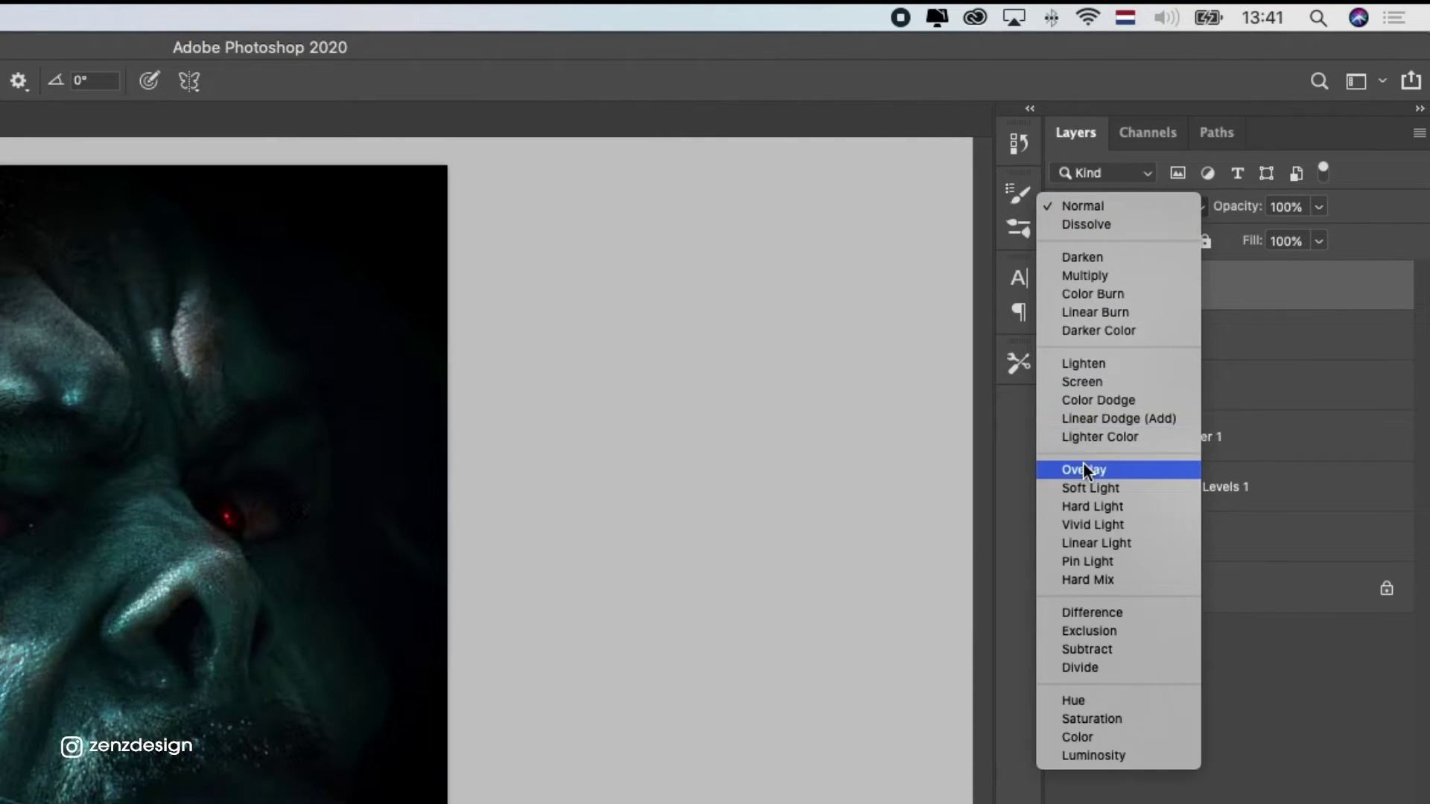
left_click(1083, 463)
Step: Choose the Dodge Tool with the Highlights range and 49% exposure
right_click(16, 363)
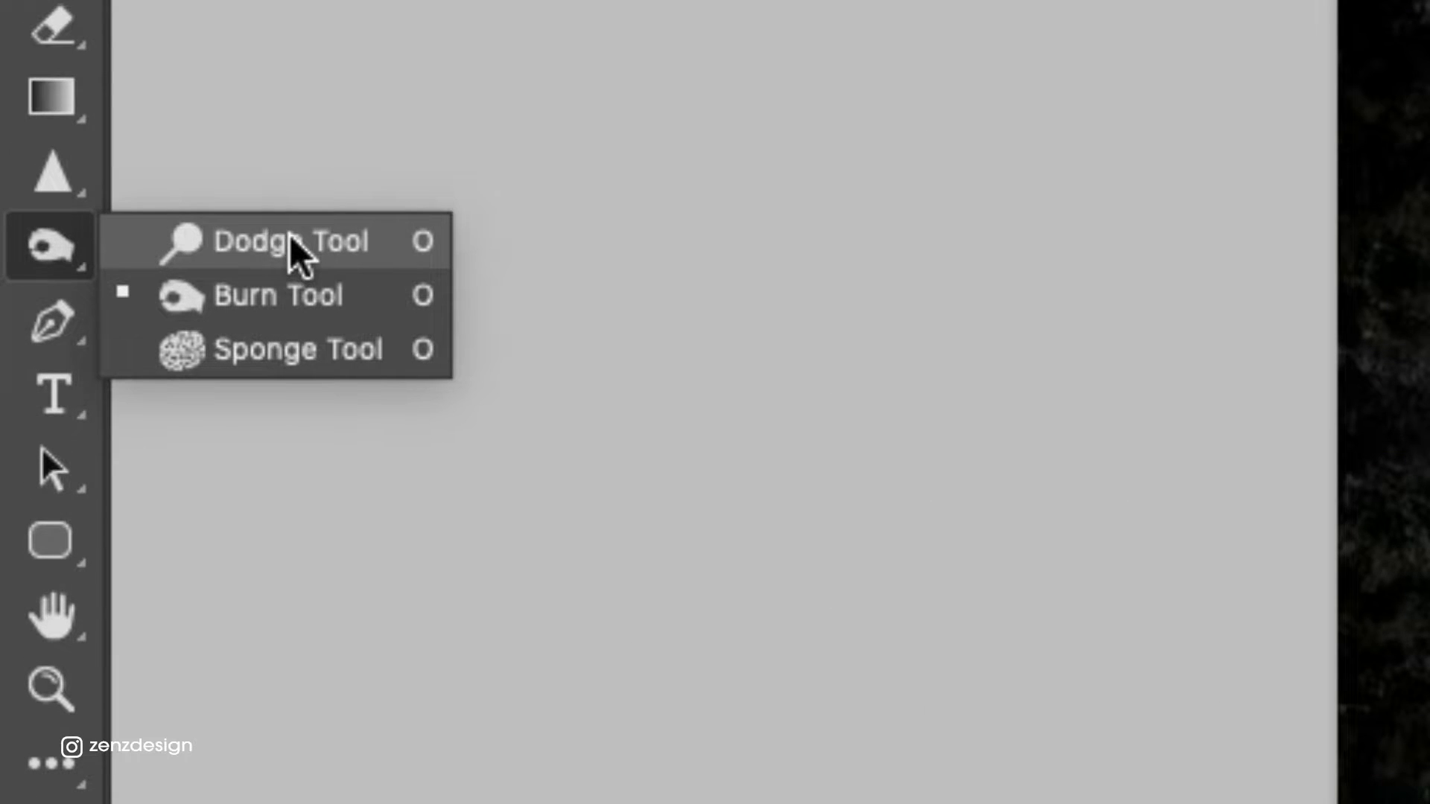
left_click(290, 240)
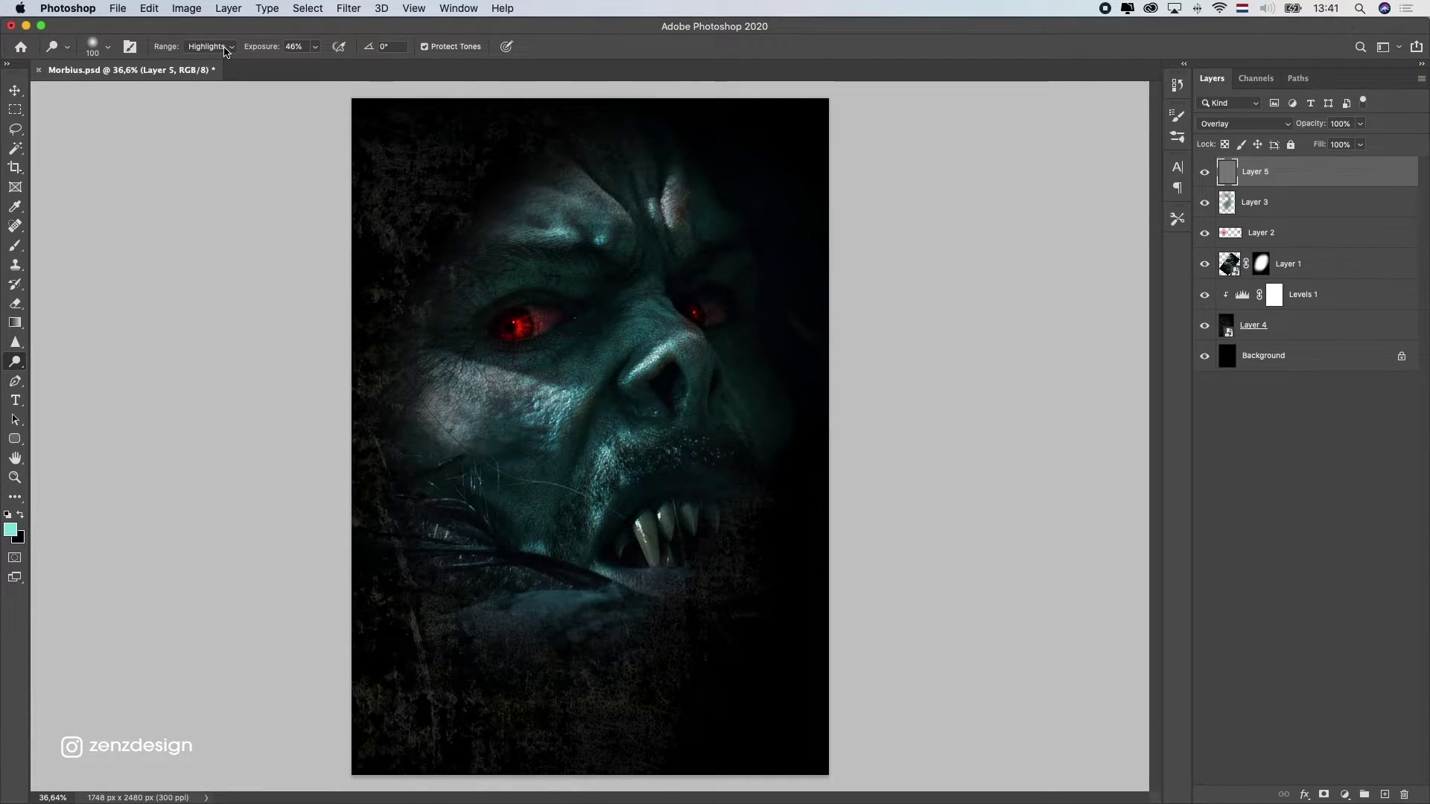
left_click(225, 50)
left_click(323, 48)
left_click(316, 46)
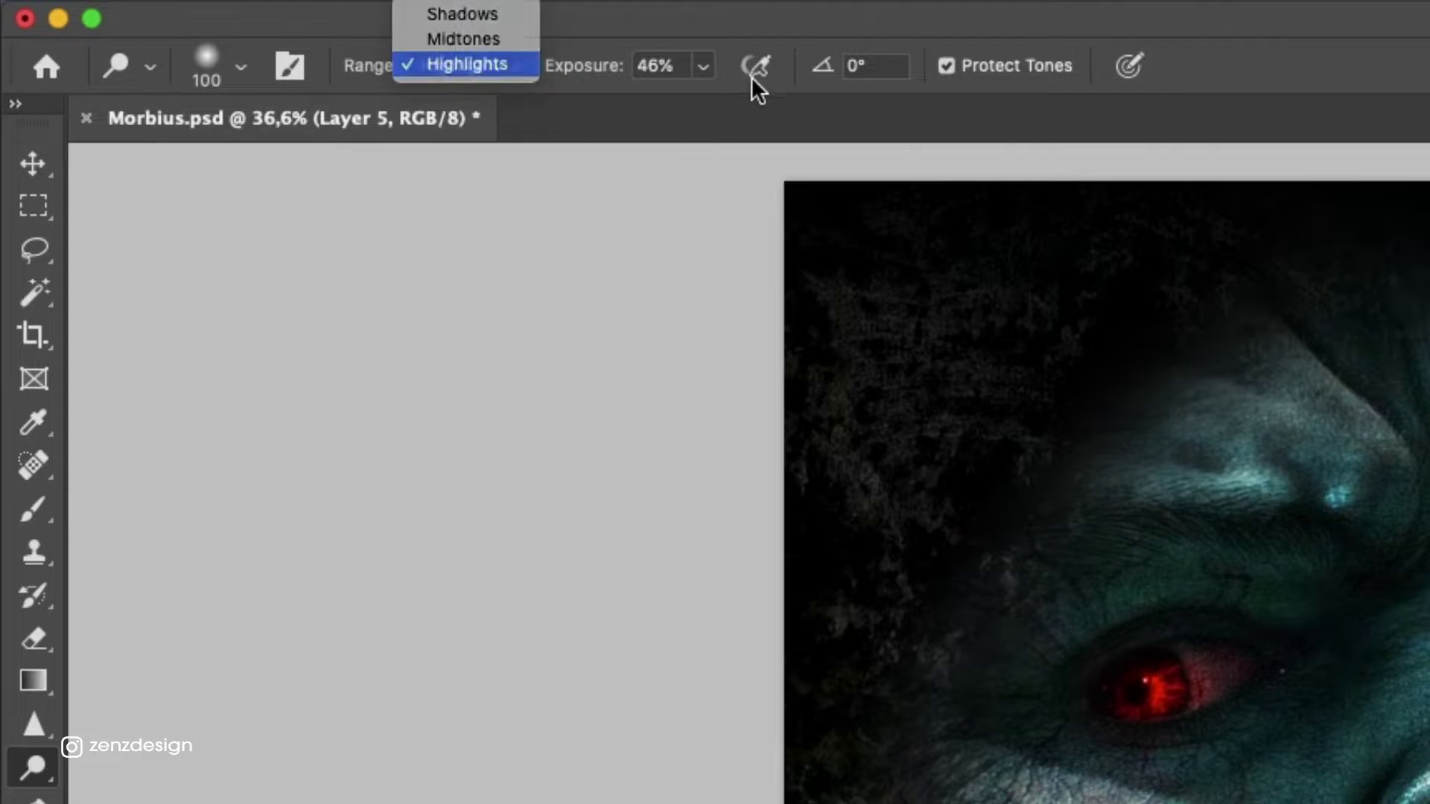
left_click_drag(706, 98, 708, 96)
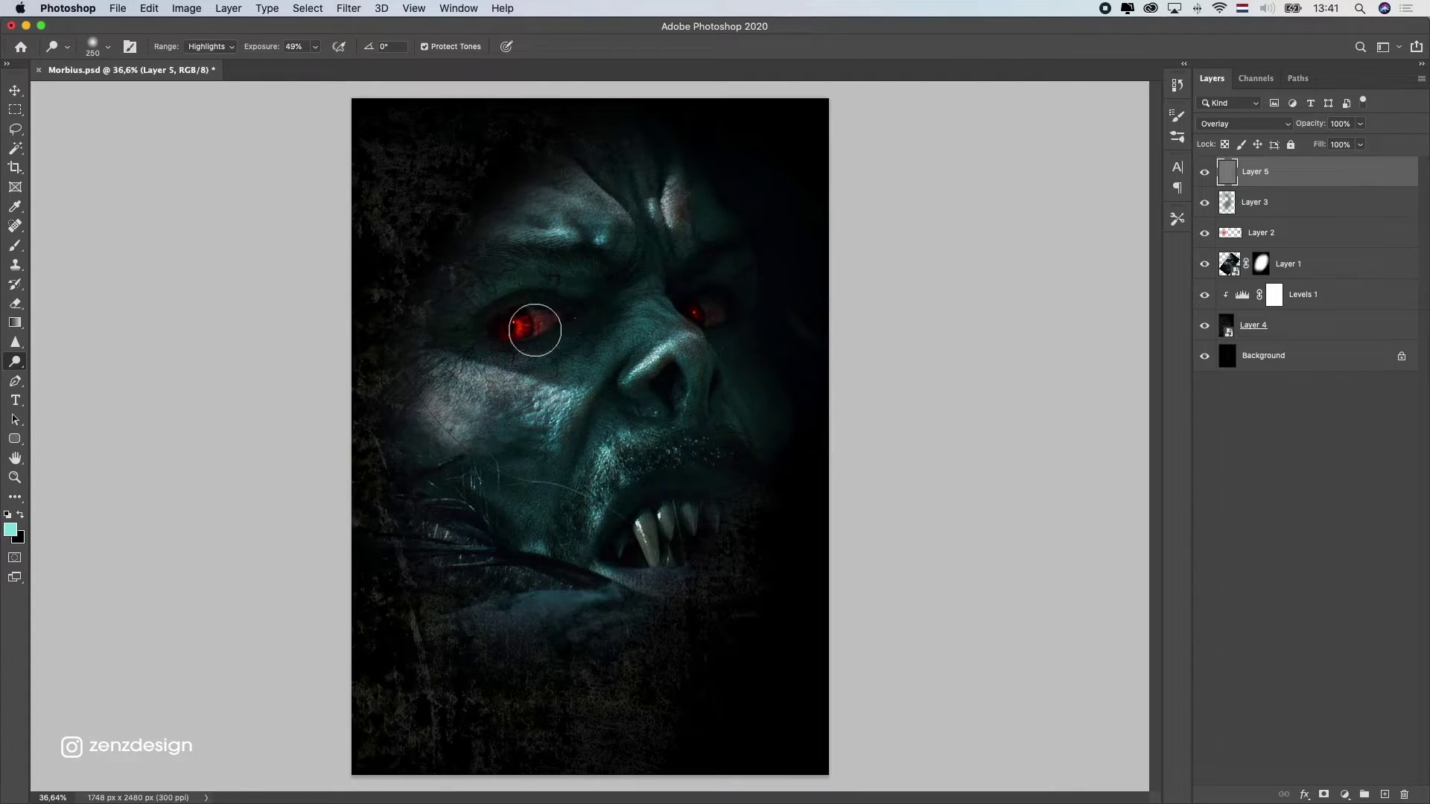
Step: Try to dodge the bright patch on the forehead between the brows with a 125 px brush
key("bracketright")
key("bracketright")
key("bracketright")
left_click_drag(670, 220, 665, 267)
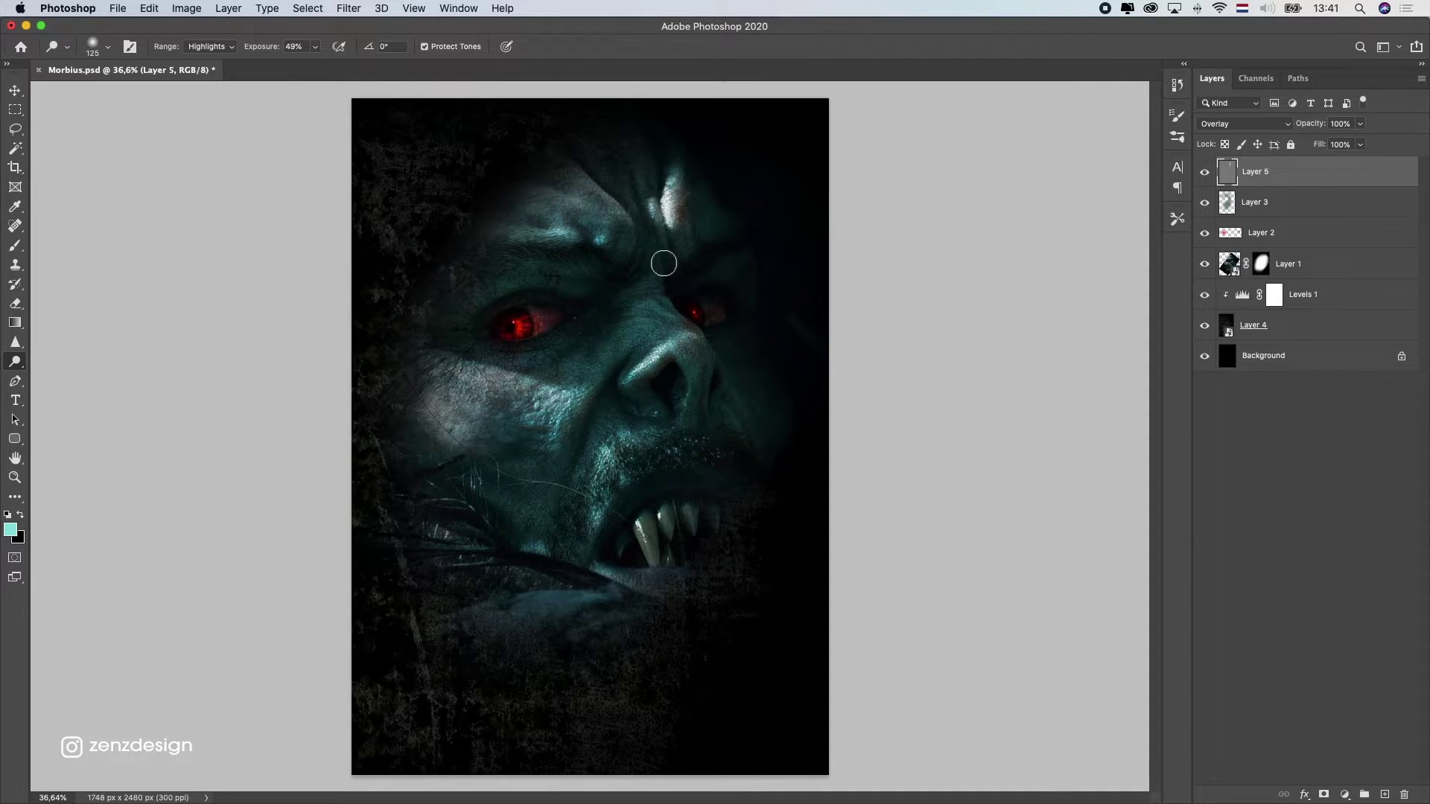
Step: Lower the Dodge exposure to 39% and brighten the highlights on the forehead, brow, cheek, nose and upper lip on Layer 5
left_click(315, 46)
left_click(637, 183)
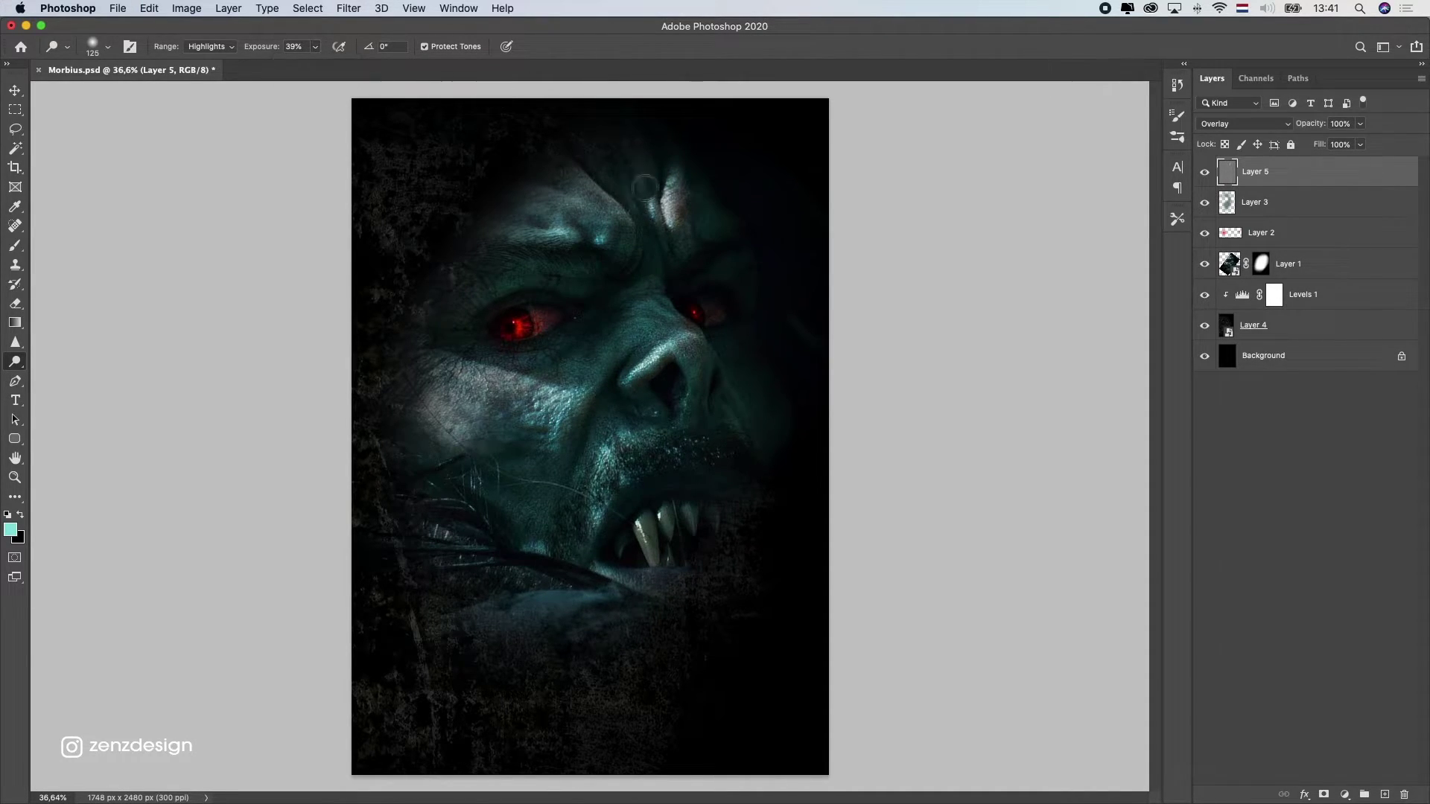
left_click_drag(680, 173, 670, 212)
left_click_drag(590, 243, 502, 240)
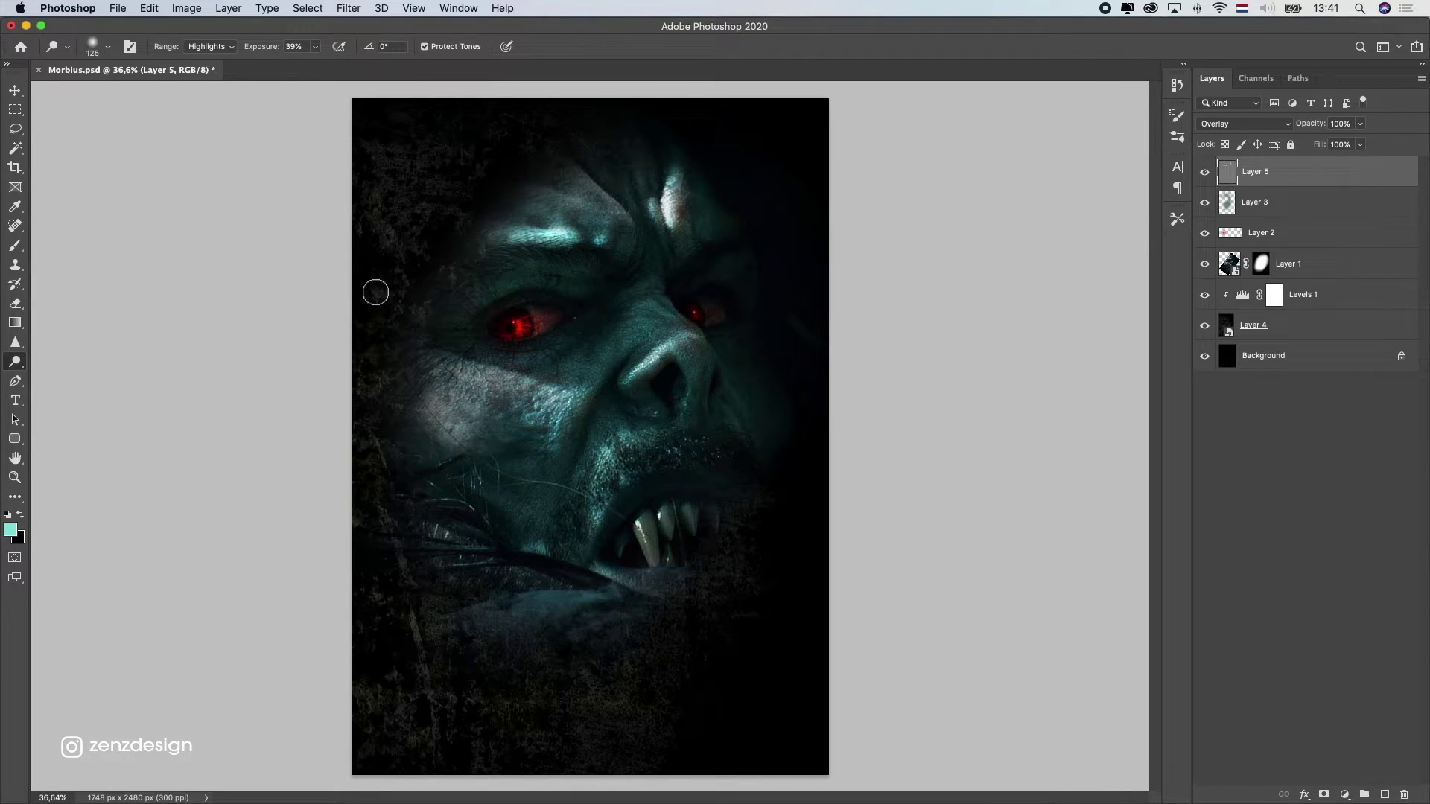
mouse_move(504, 396)
left_mouse_down()
mouse_move(413, 423)
mouse_move(582, 424)
mouse_move(531, 449)
mouse_move(552, 468)
left_mouse_up()
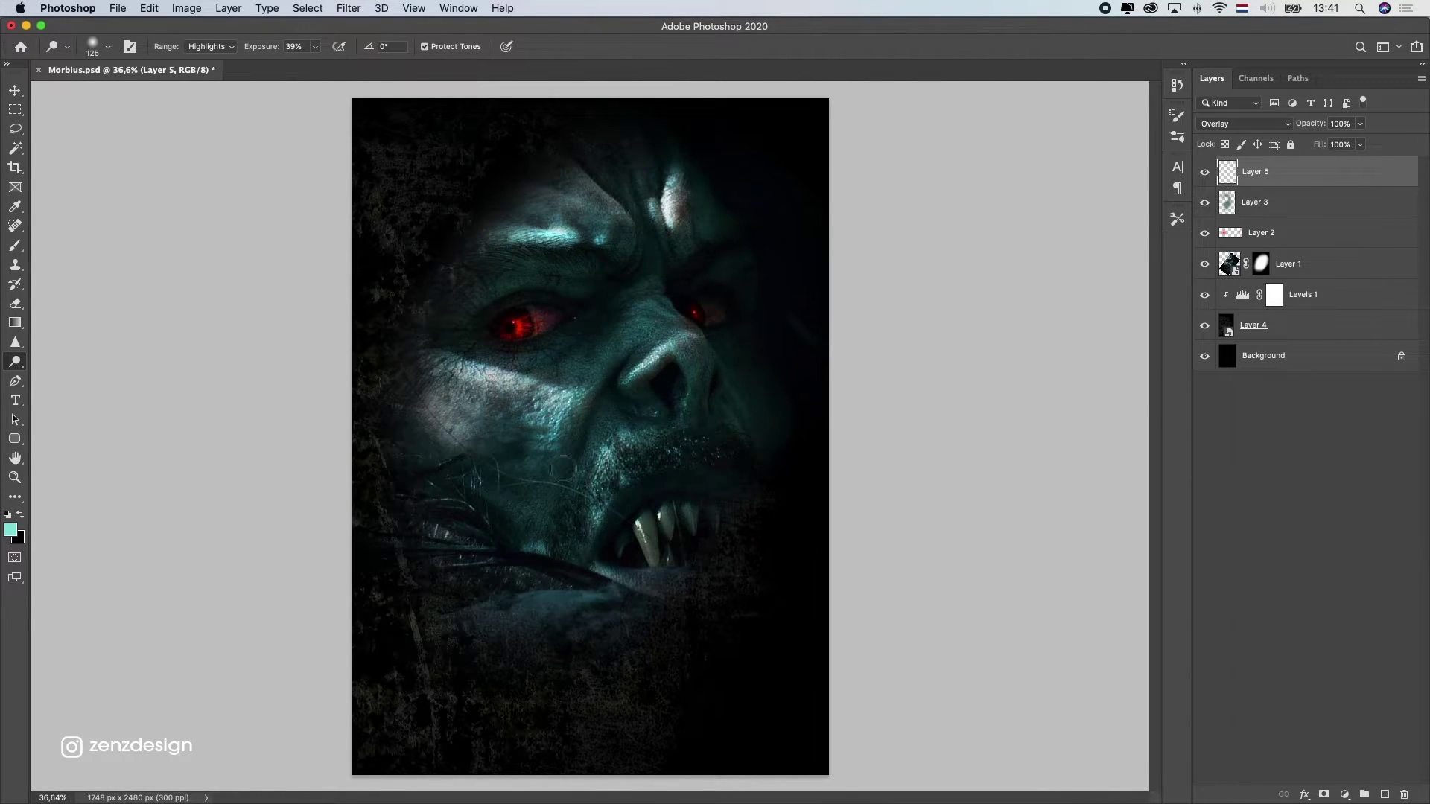
left_click_drag(645, 360, 634, 378)
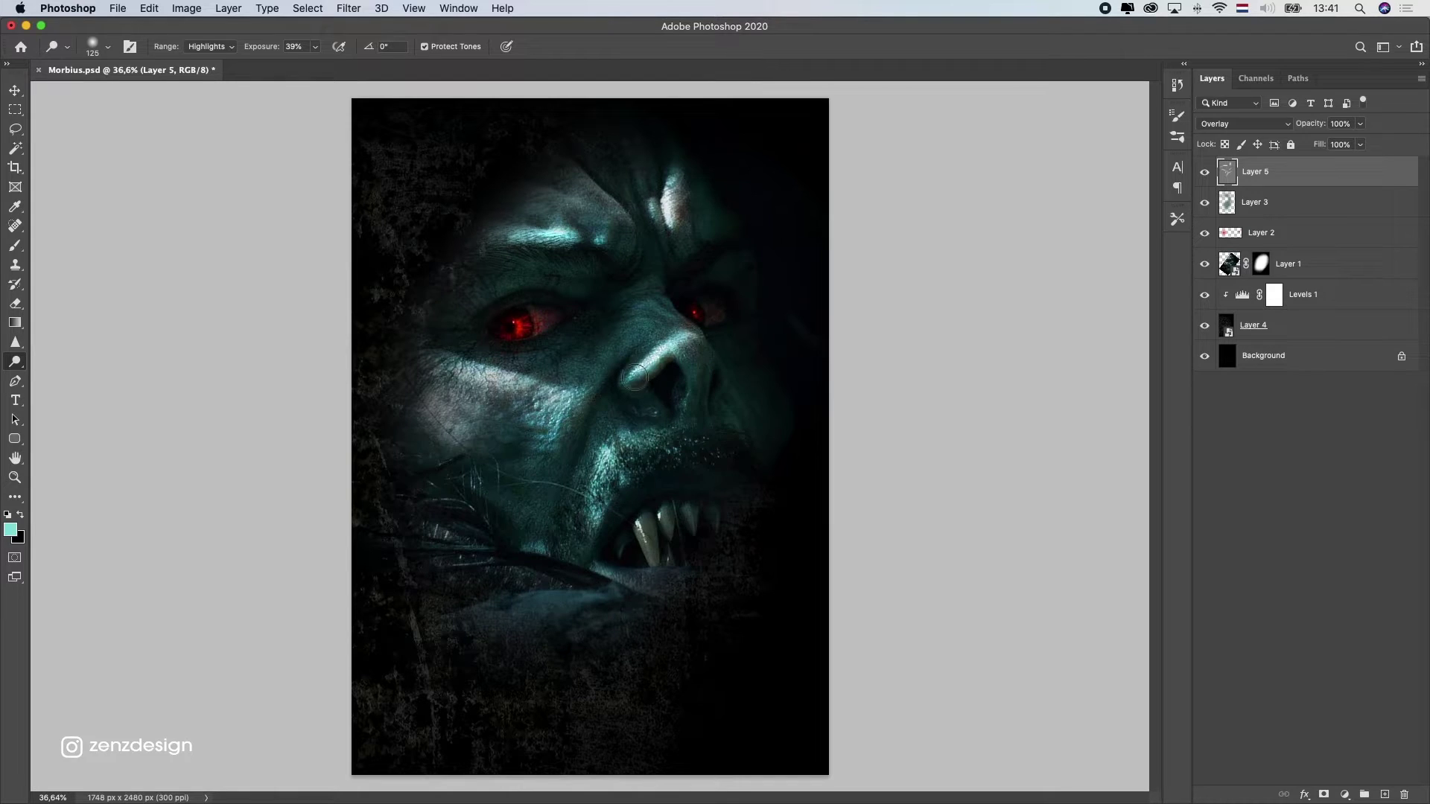
mouse_move(639, 580)
left_mouse_down()
mouse_move(504, 548)
mouse_move(585, 543)
mouse_move(707, 418)
left_mouse_up()
mouse_move(568, 455)
left_mouse_down()
mouse_move(361, 485)
mouse_move(455, 333)
left_mouse_up()
mouse_move(634, 388)
left_mouse_down()
mouse_move(673, 445)
mouse_move(643, 487)
left_mouse_up()
mouse_move(651, 314)
left_mouse_down()
mouse_move(517, 409)
mouse_move(586, 335)
left_mouse_up()
Step: Dodge the midtones at 14% exposure along the nose, cheek, forehead, fangs and chin on Layer 5
left_click(316, 46)
left_click(205, 46)
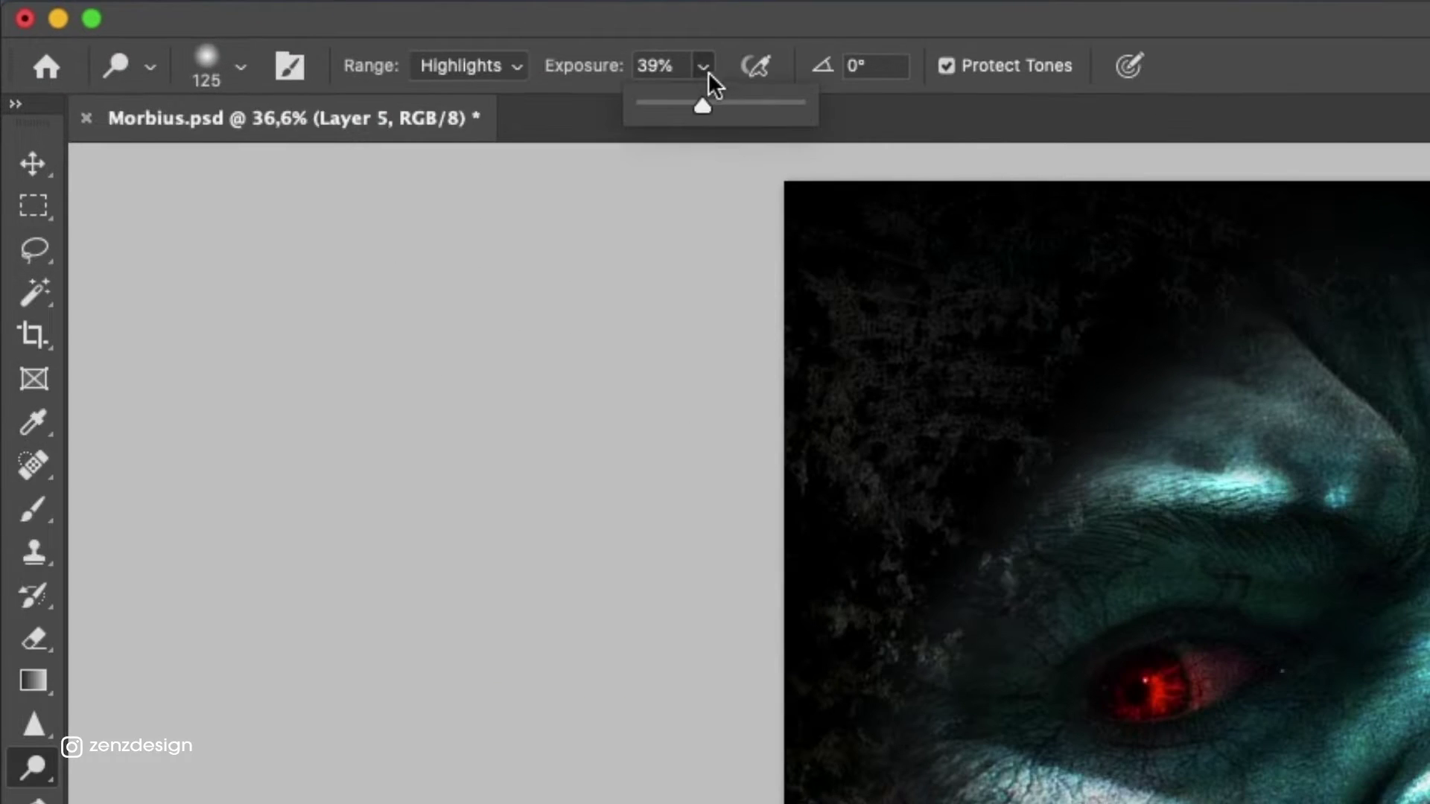
left_click(521, 46)
left_click(702, 67)
left_click(669, 109)
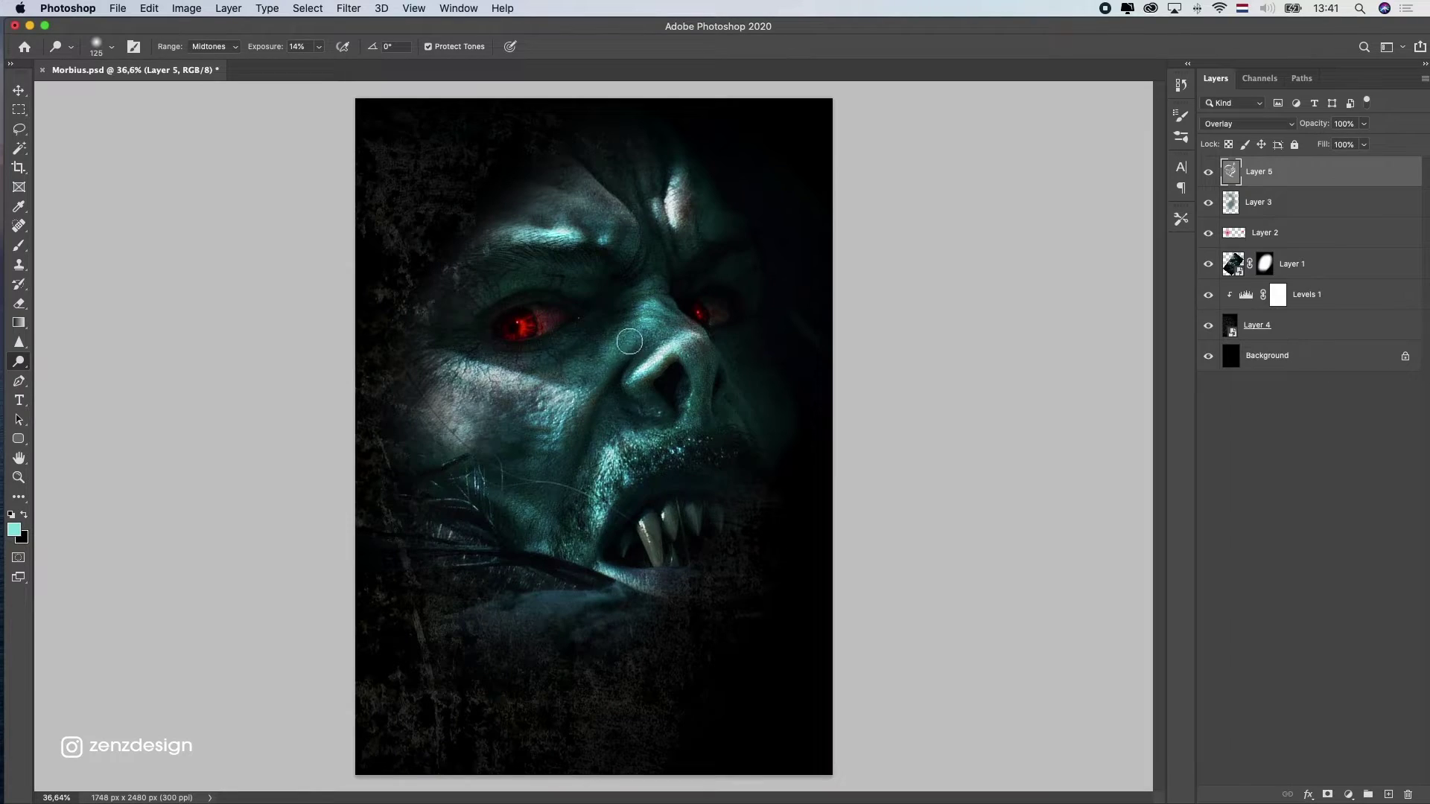
mouse_move(629, 342)
left_mouse_down()
mouse_move(637, 318)
mouse_move(530, 377)
left_mouse_up()
left_click_drag(642, 226, 675, 283)
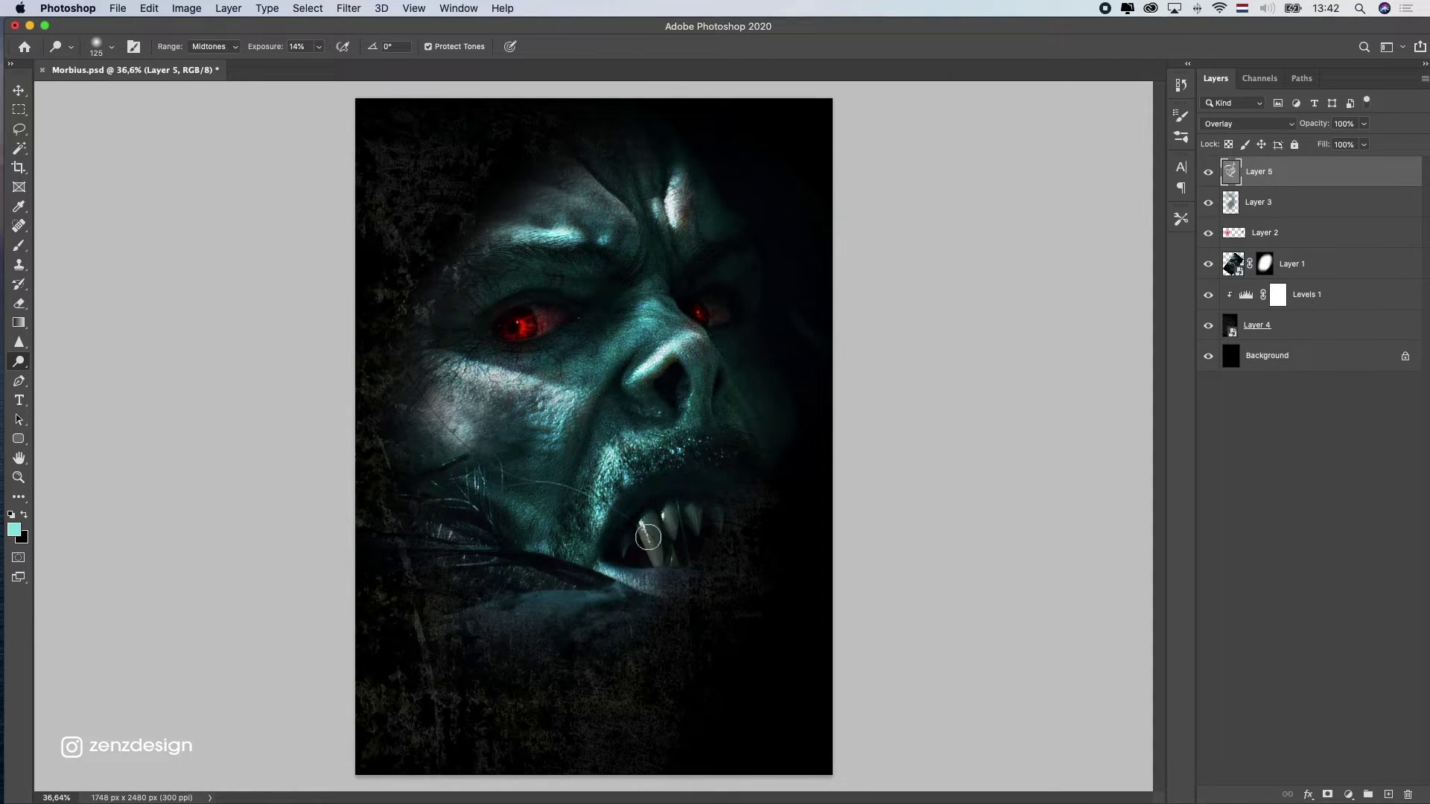
mouse_move(692, 528)
left_mouse_down()
mouse_move(713, 500)
mouse_move(711, 523)
mouse_move(649, 569)
mouse_move(671, 565)
mouse_move(543, 612)
left_mouse_up()
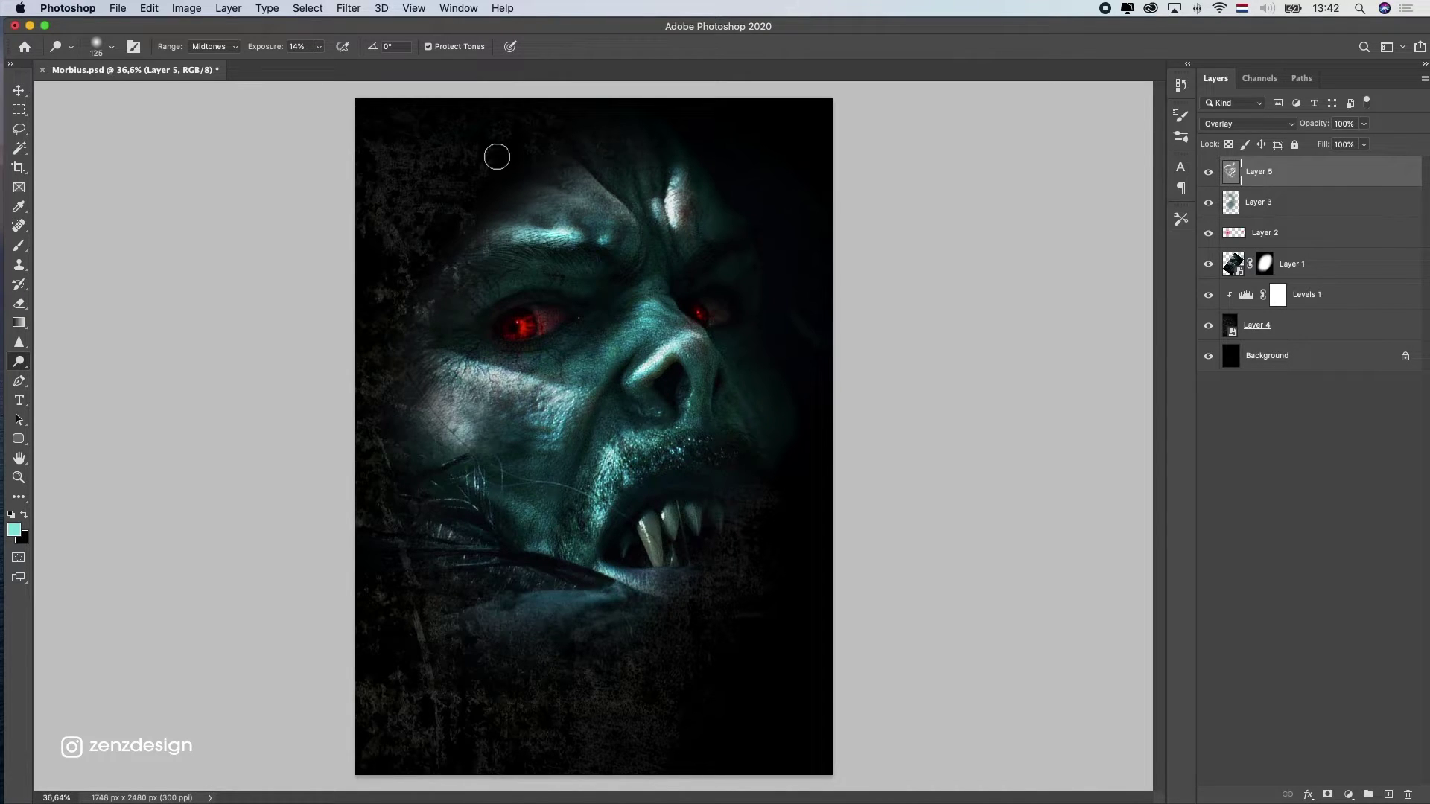
Step: Darken the shadowed parts of the face on Layer 5 using the Burn Tool on Highlights at 50% exposure with a 125–150 px brush
right_click(19, 361)
left_click(78, 384)
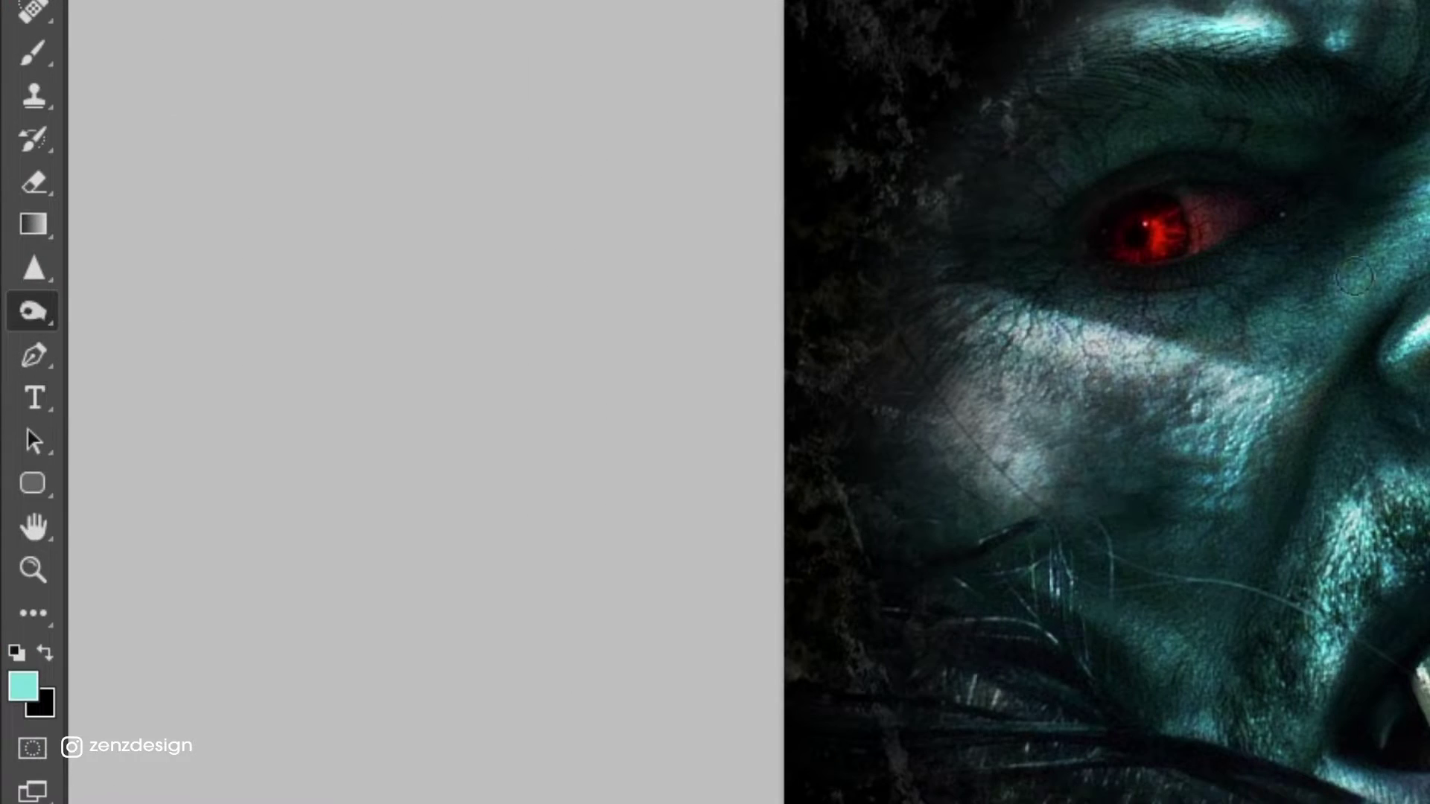
left_click(719, 66)
left_click(746, 32)
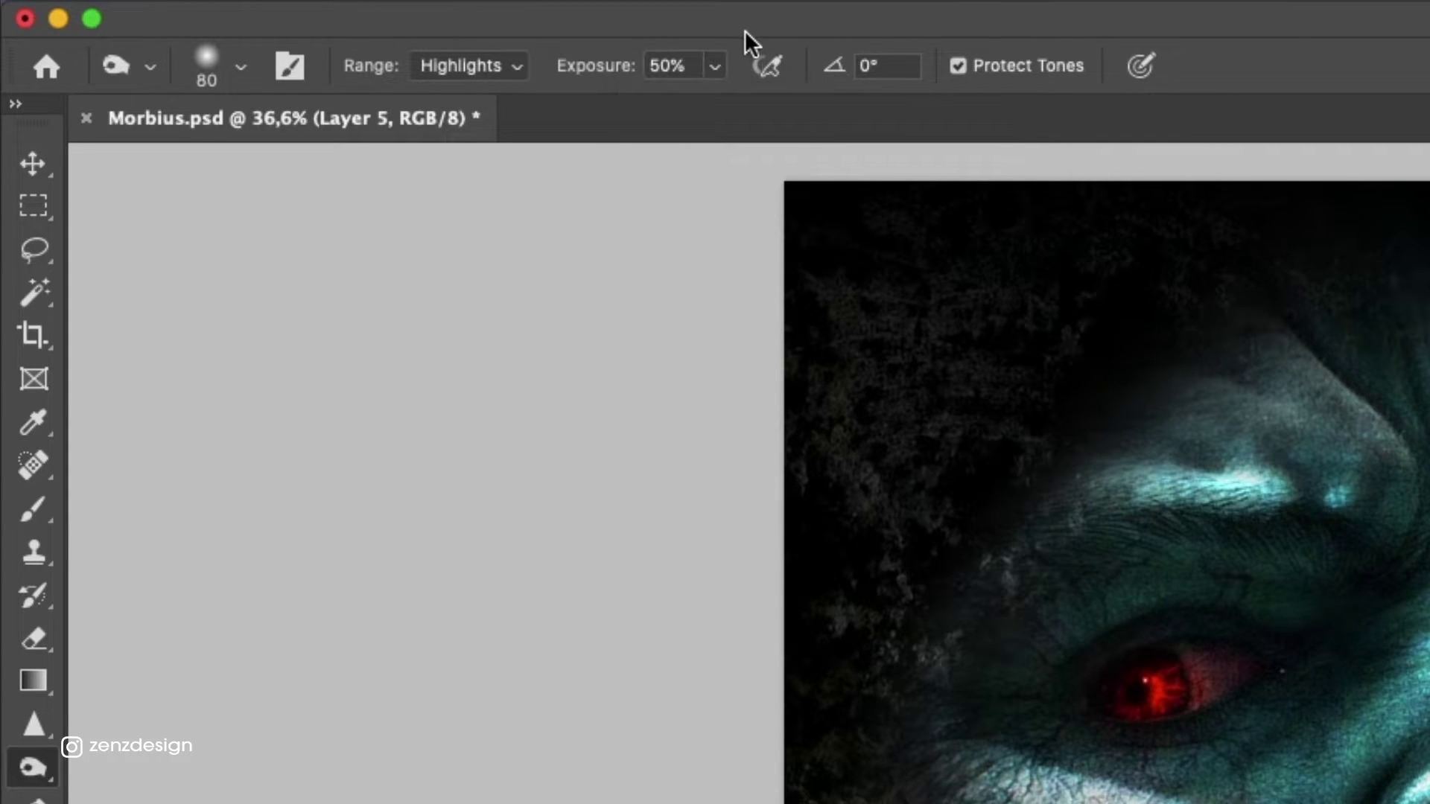
key("bracketright")
key("bracketright")
key("bracketright")
key("bracketright")
key("bracketright")
key("bracketright")
key("bracketleft")
key("bracketleft")
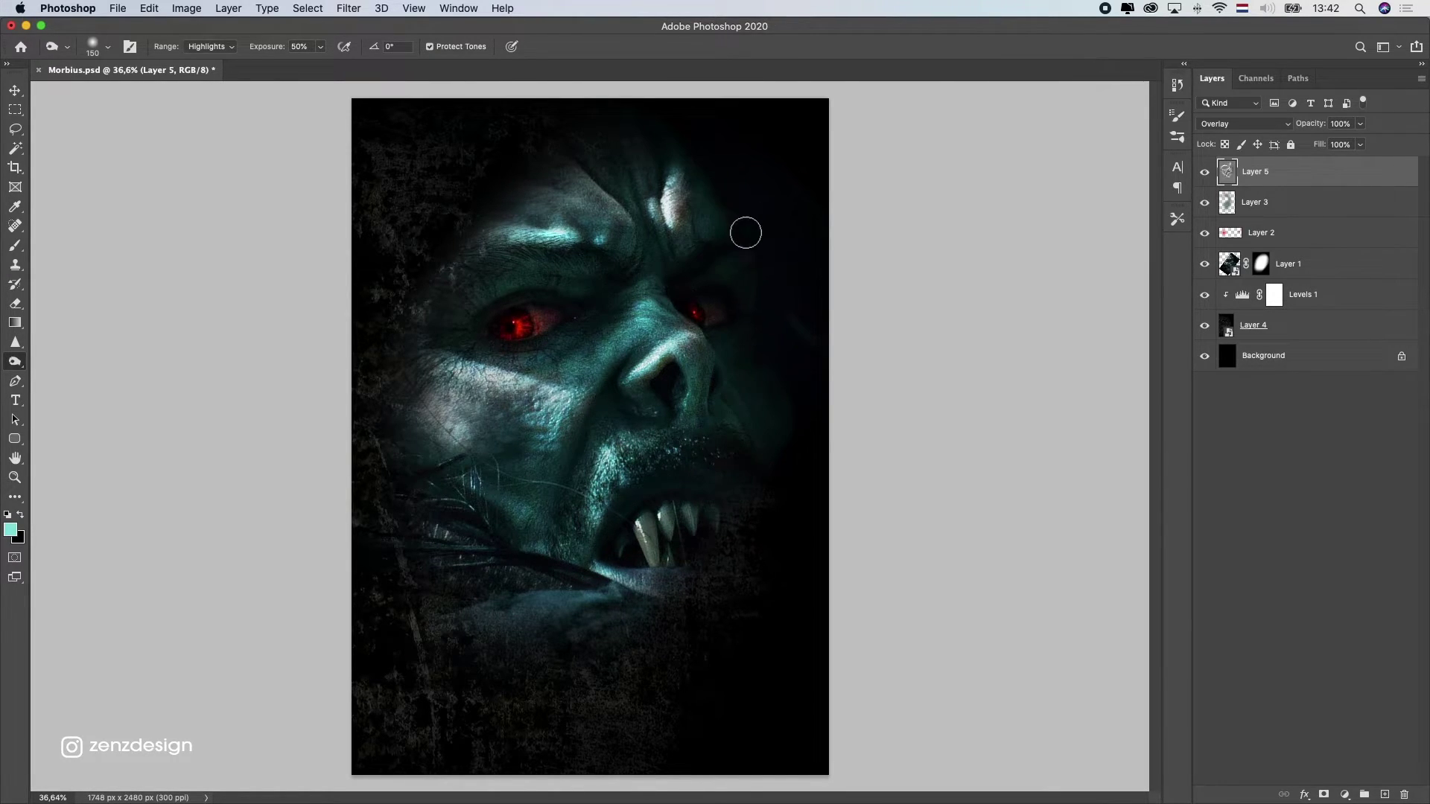
key("bracketright")
key("bracketright")
key("bracketleft")
key("bracketleft")
key("bracketleft")
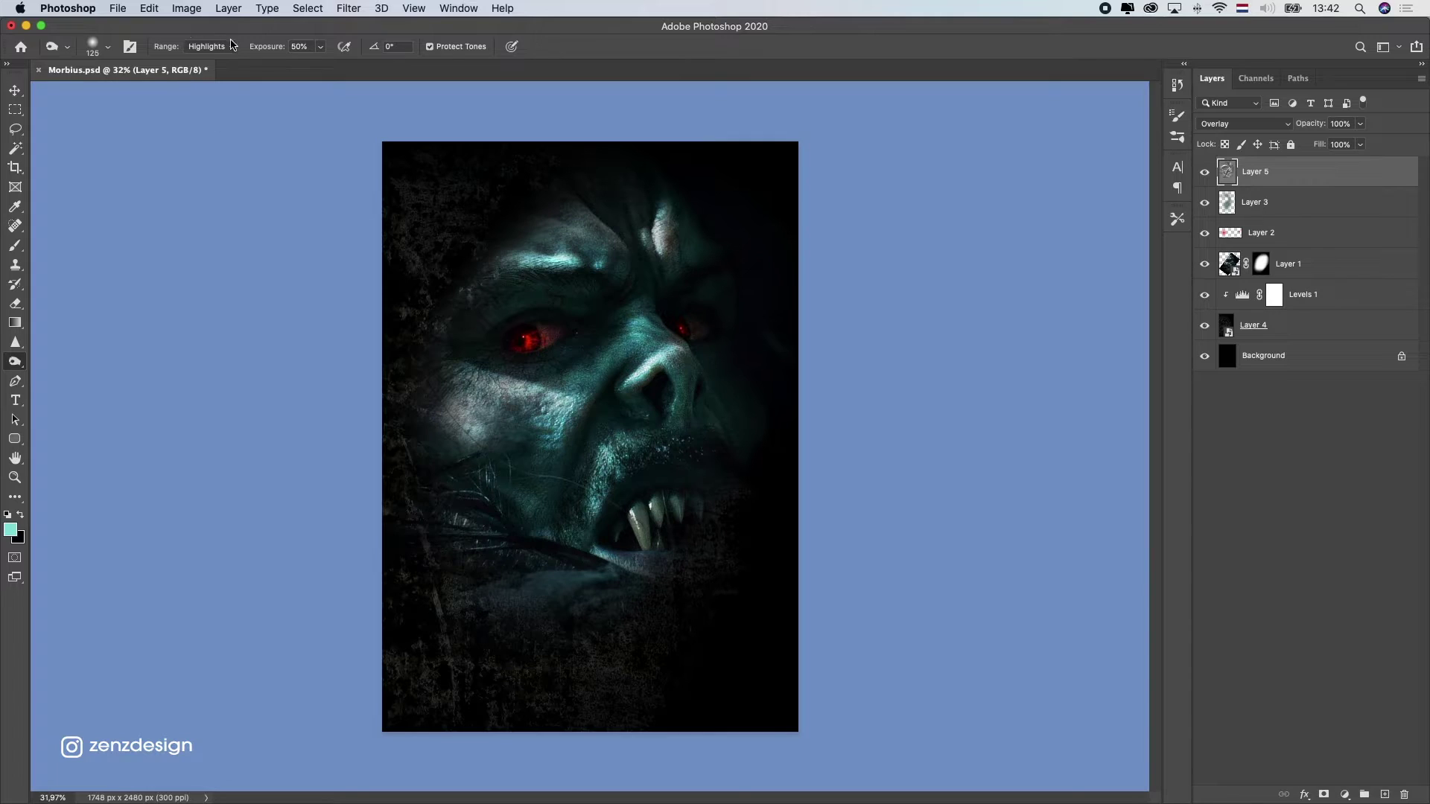
Step: Set the Burn Tool to the Midtones range with 25% exposure for the face shadows
left_click(231, 45)
left_click(223, 33)
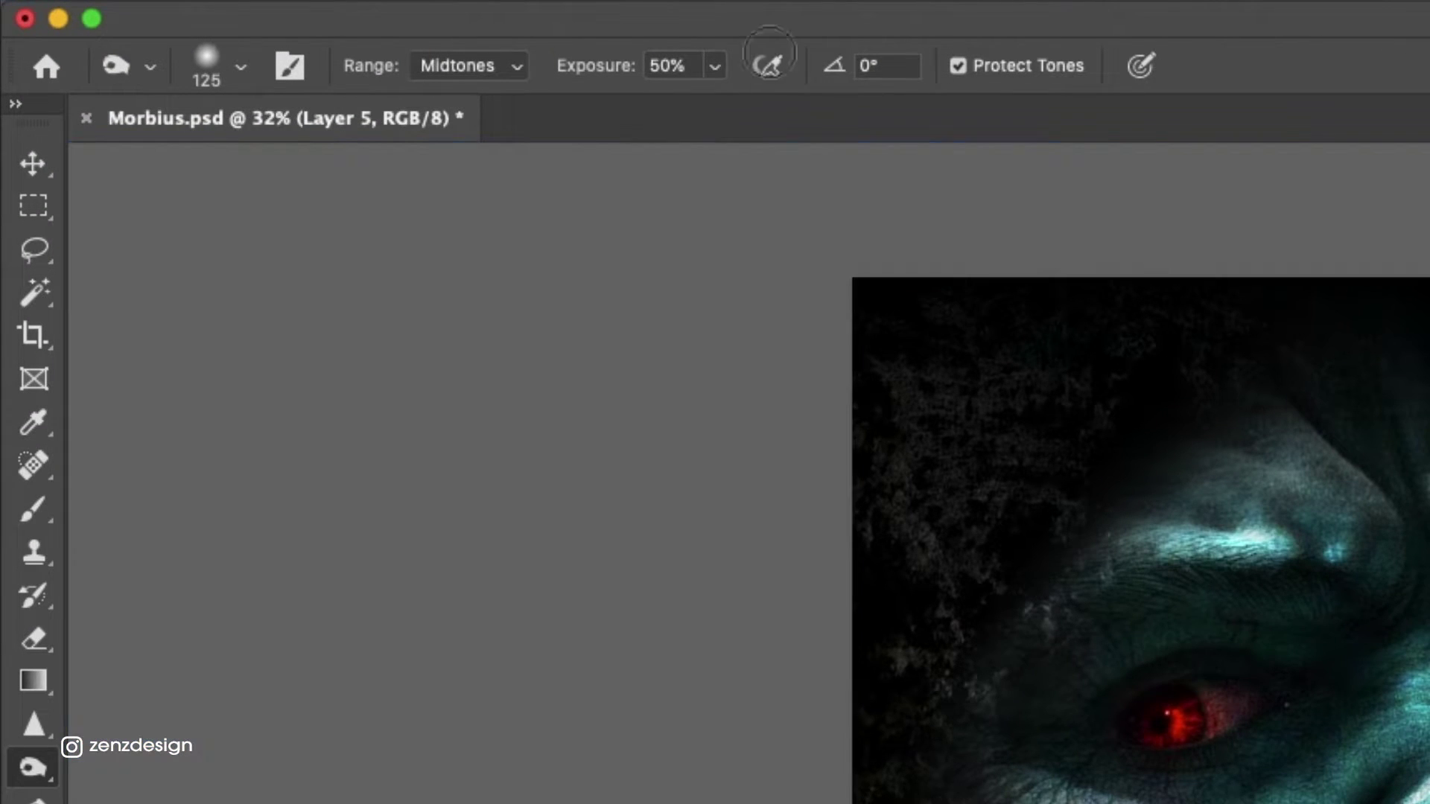
left_click(715, 66)
left_click(906, 186)
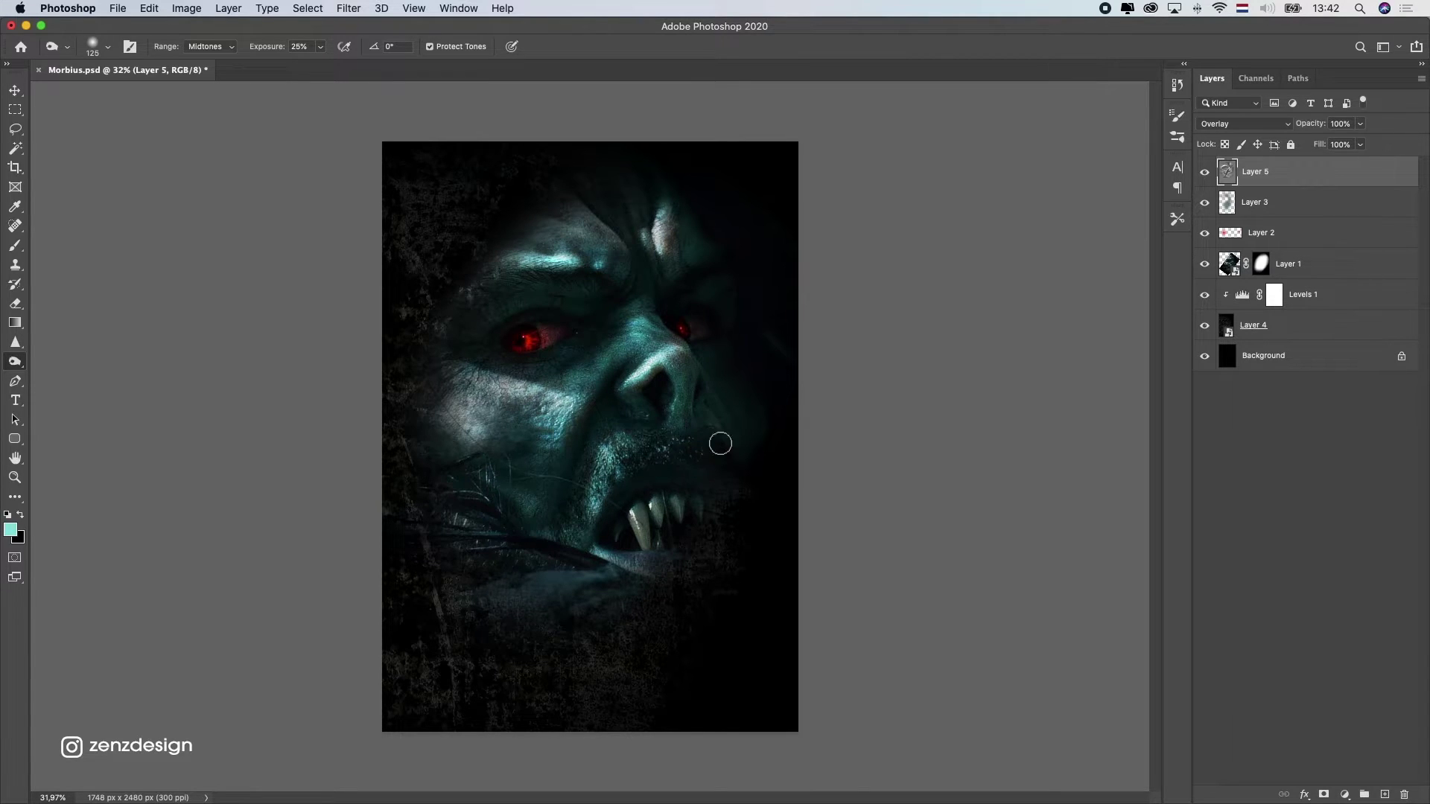
Step: Burn the midtones at 25% exposure on the cheek and surrounding shadow areas of the face on Layer 5
left_click_drag(453, 386, 528, 393)
scroll(474, 227, "down", 10)
scroll(590, 436, "up", 12)
scroll(590, 437, "down", 4)
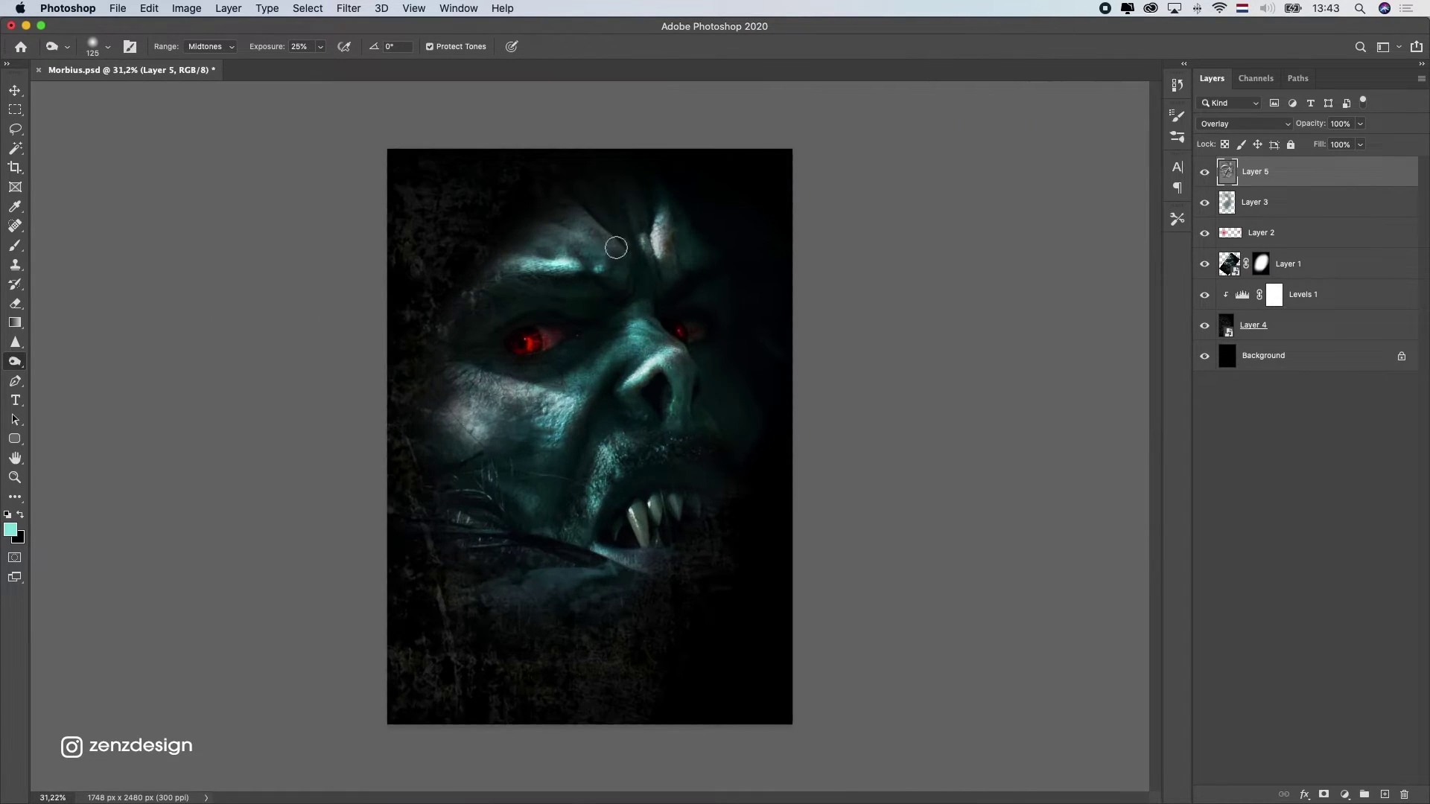
scroll(590, 437, "down", 2)
Step: Lower the opacity of Layer 2, the red eye glow, to about 61% and select Layer 3
key("v")
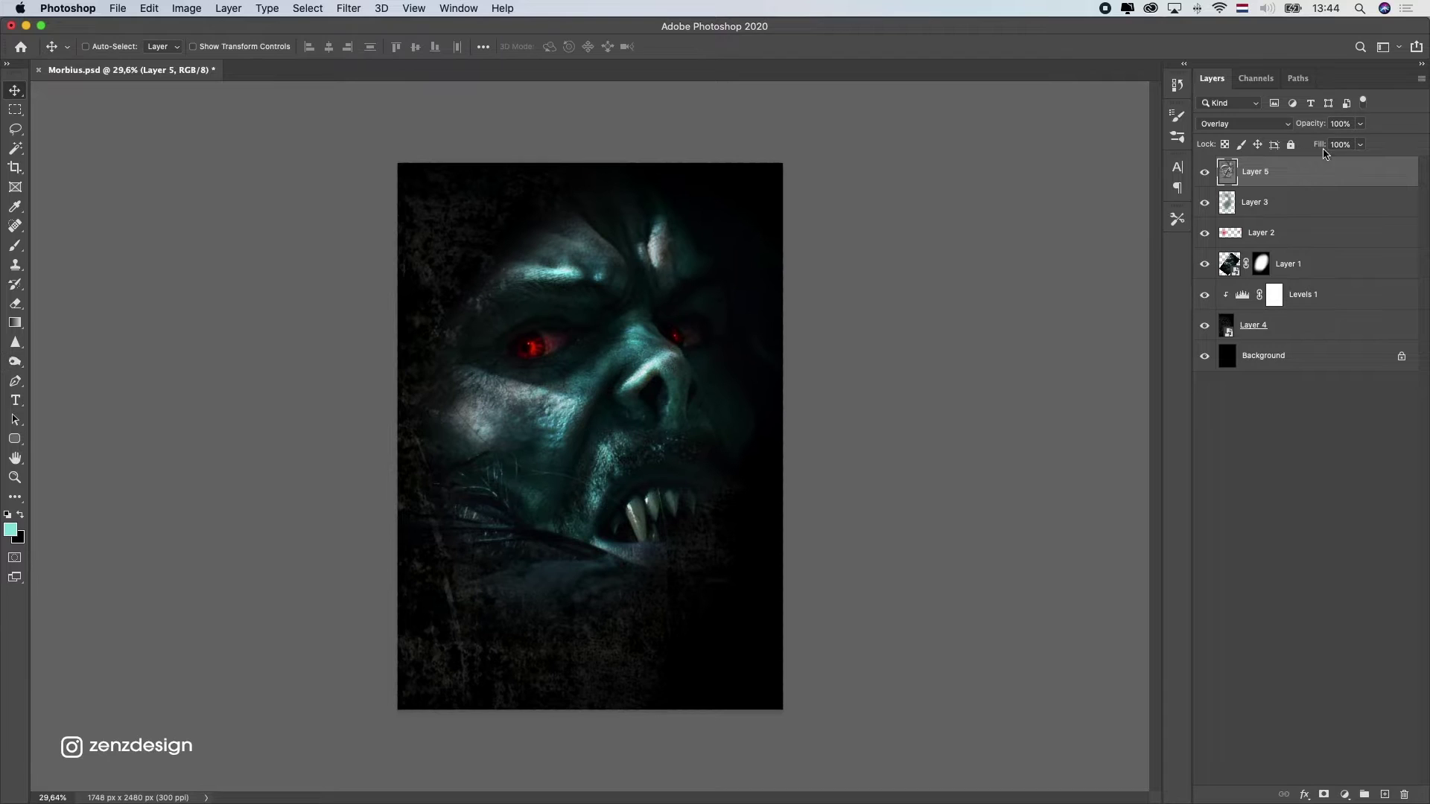
left_click(1300, 206)
left_click(1300, 236)
left_click(1358, 146)
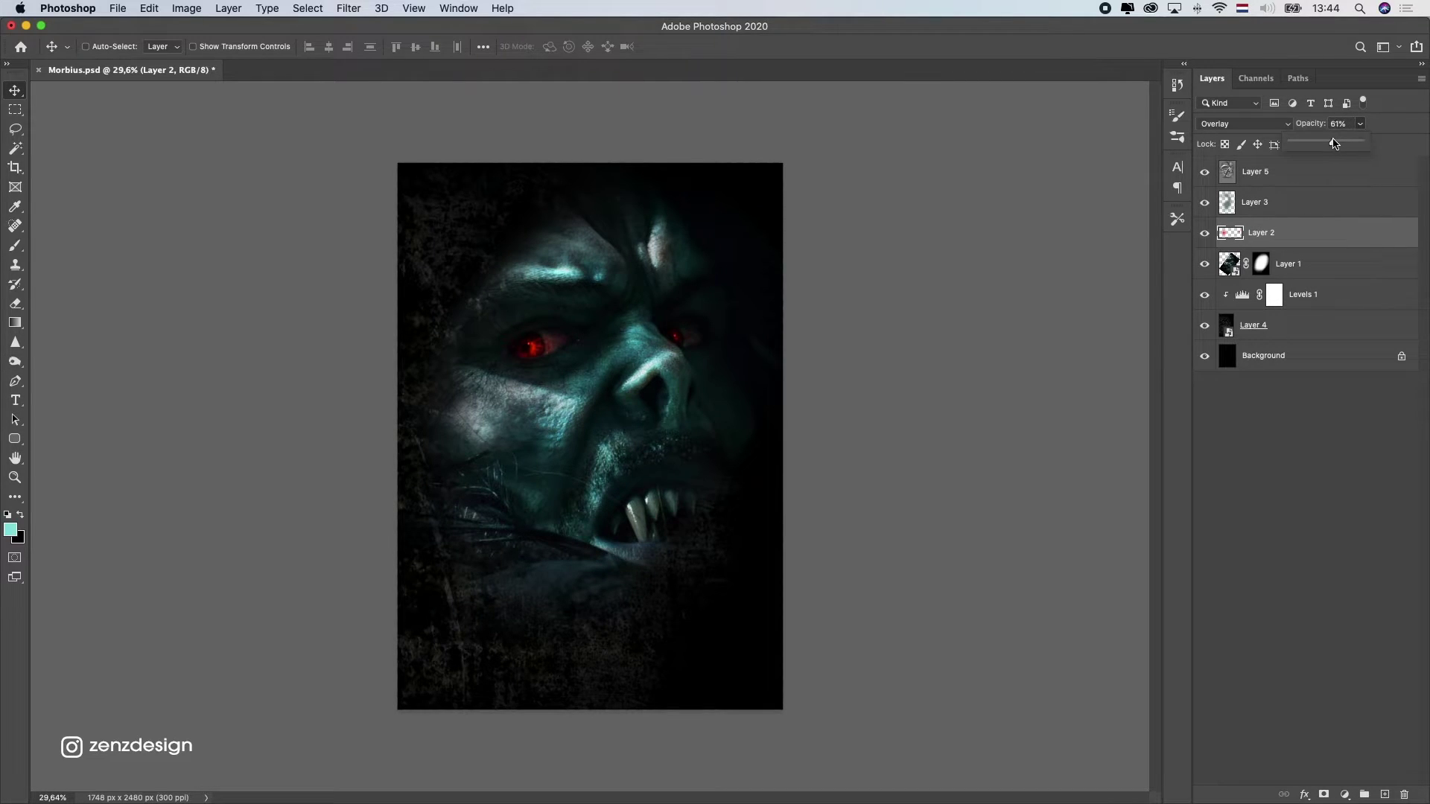
left_click(1287, 212)
left_click(1287, 212)
Step: Export the poster as a PNG file named Morbius2.png
left_click(118, 8)
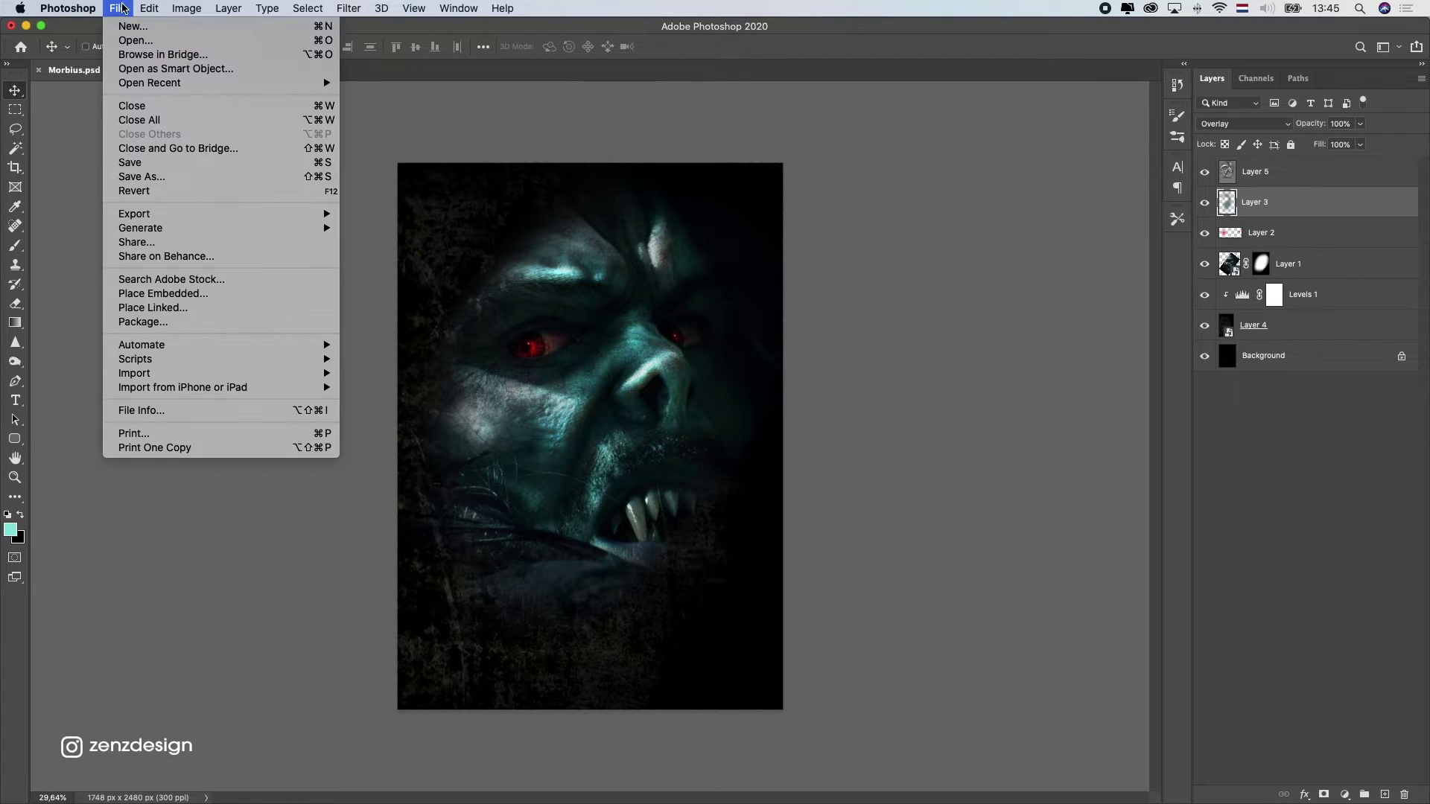
mouse_move(238, 214)
left_click(447, 274)
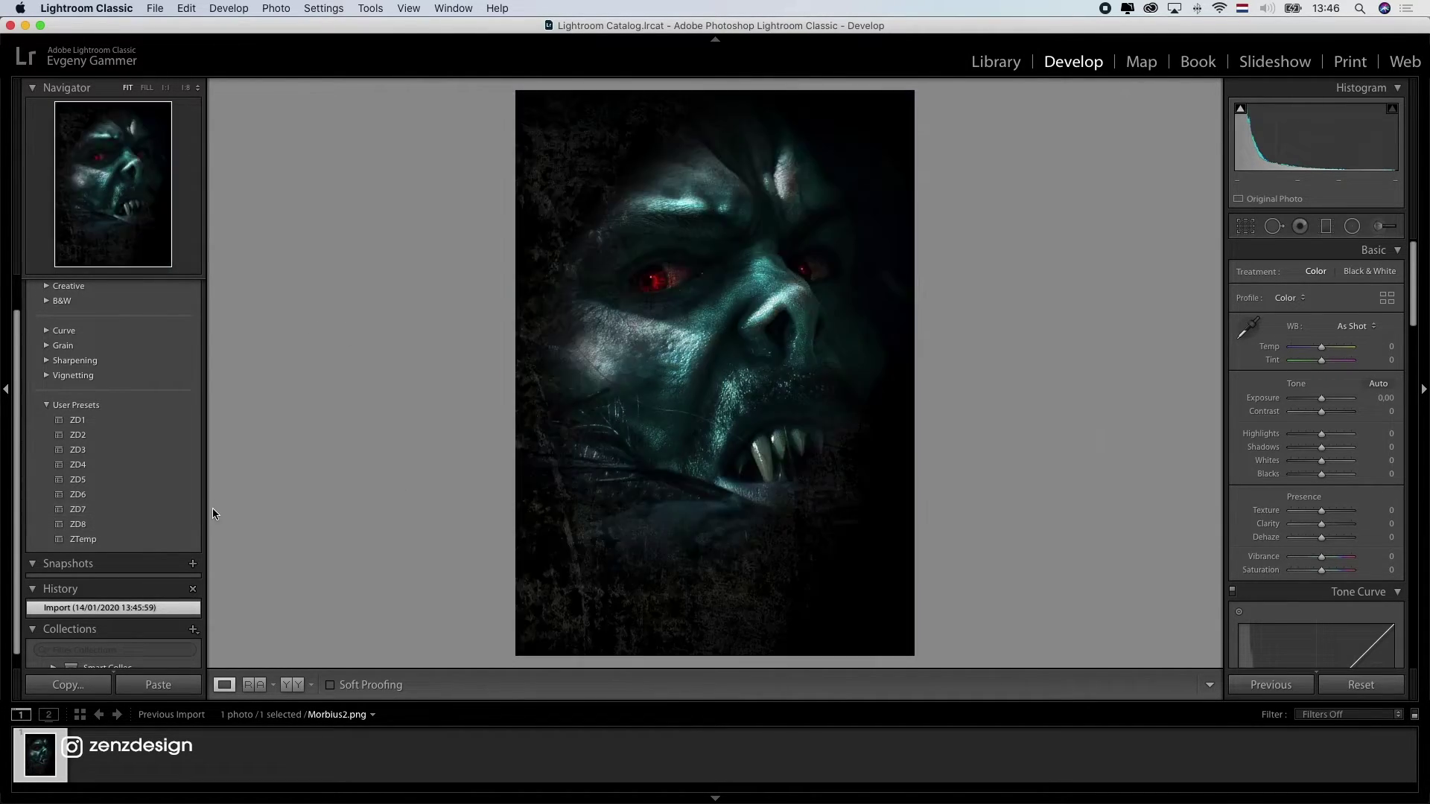
Step: Apply the ZD7 user preset to Morbius2.png in Lightroom Classic
left_click(166, 514)
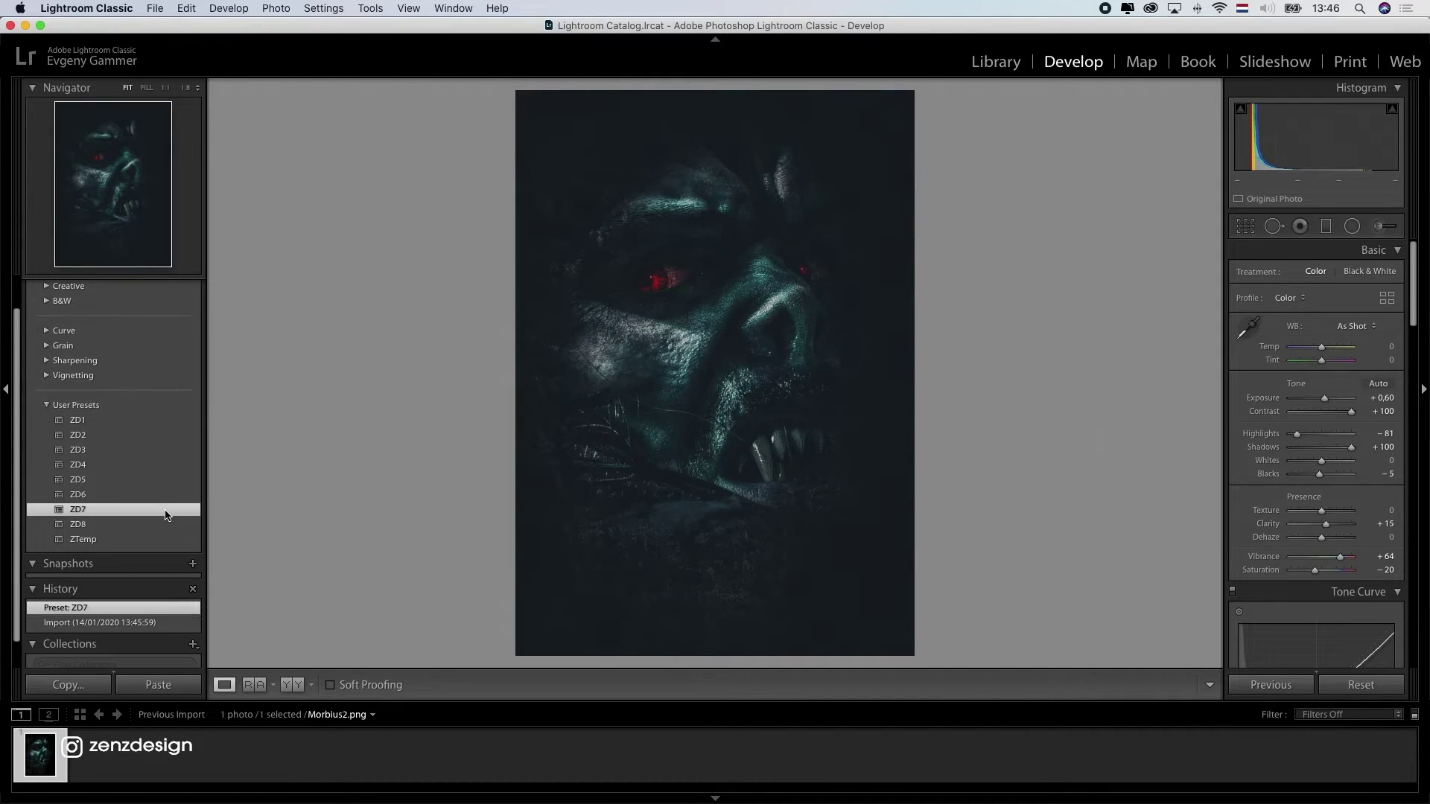
left_click(1352, 228)
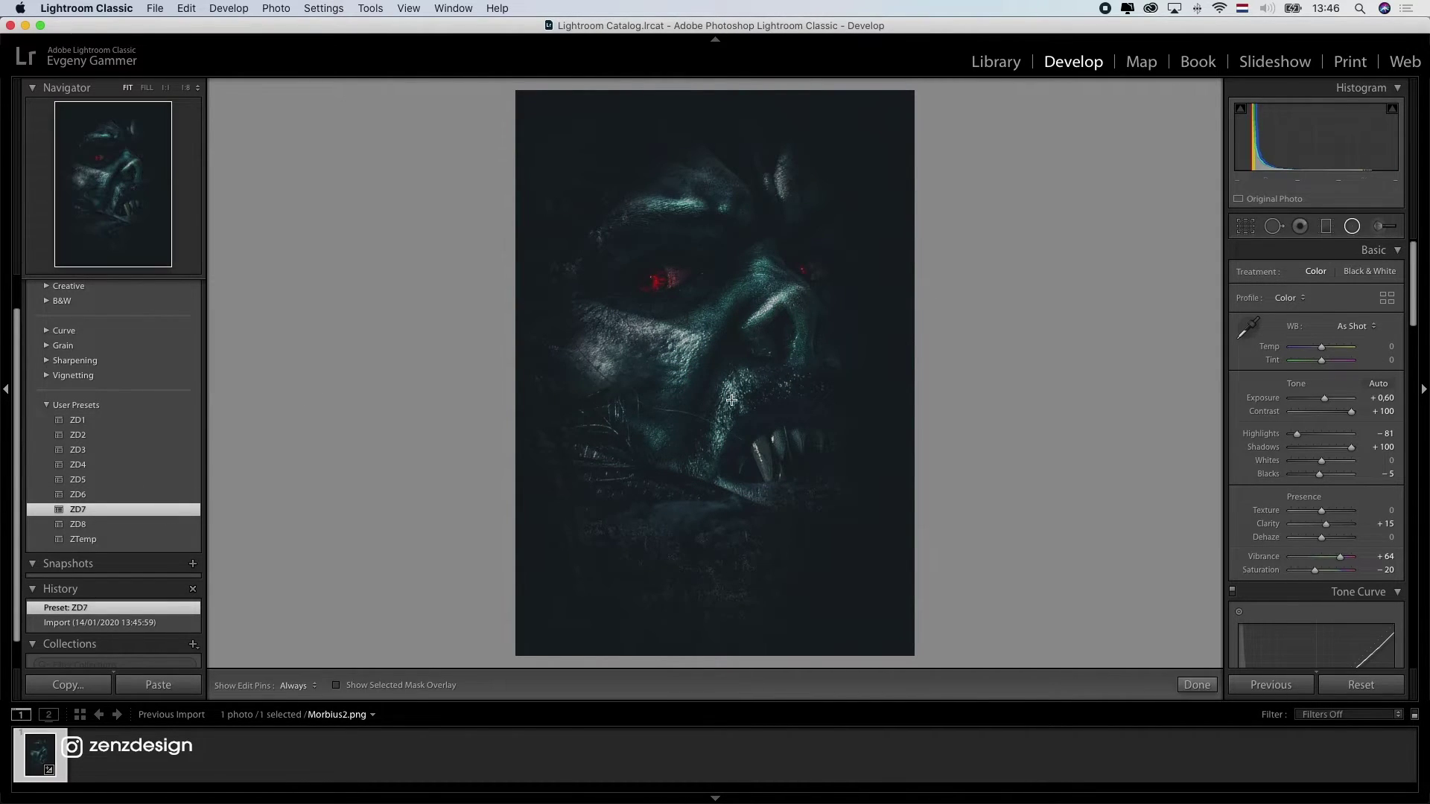
left_click(1352, 225)
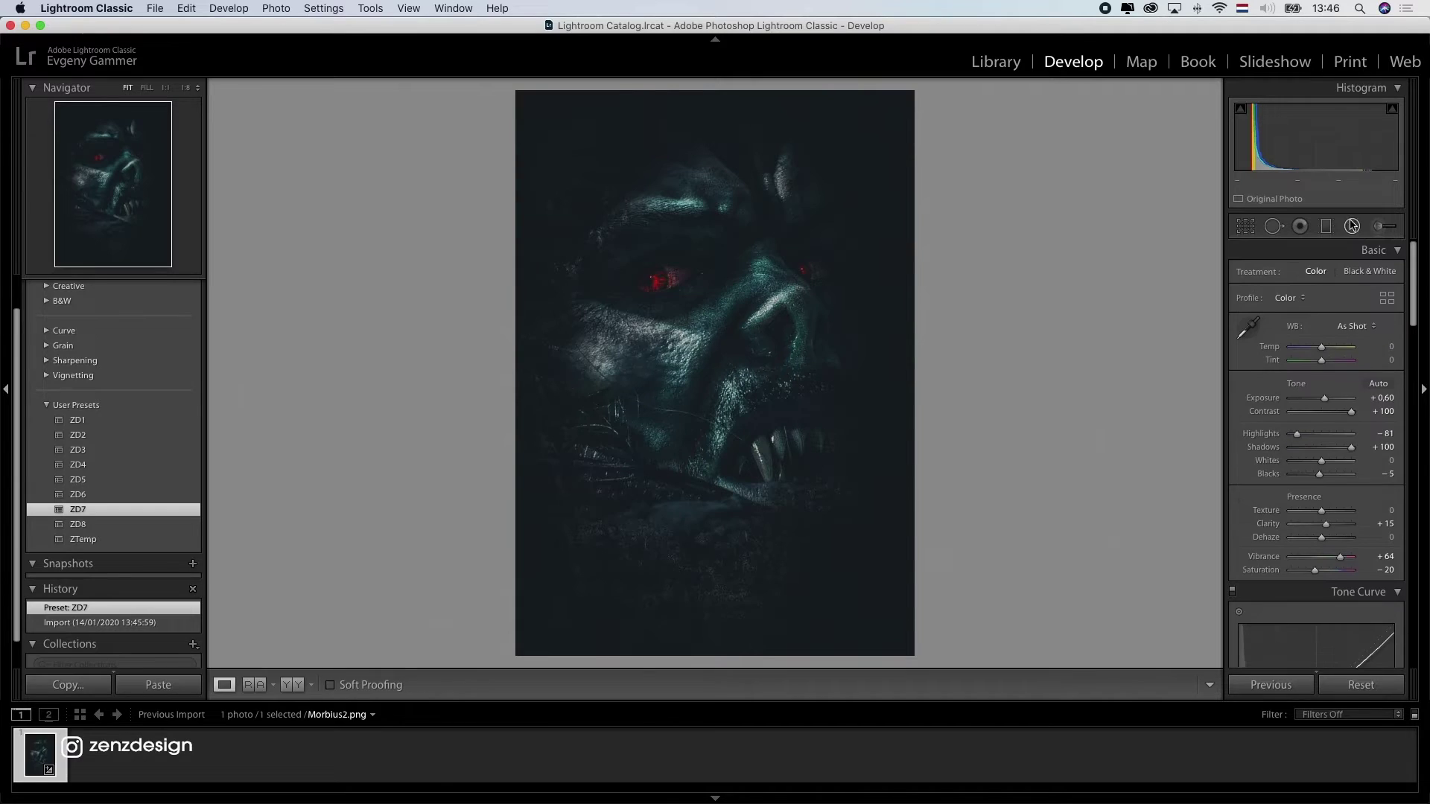
Step: Set Exposure to +0.70, Highlights to −41, Whites to +35, Blacks to +39 and Vibrance to +32
left_click_drag(1329, 403, 1342, 487)
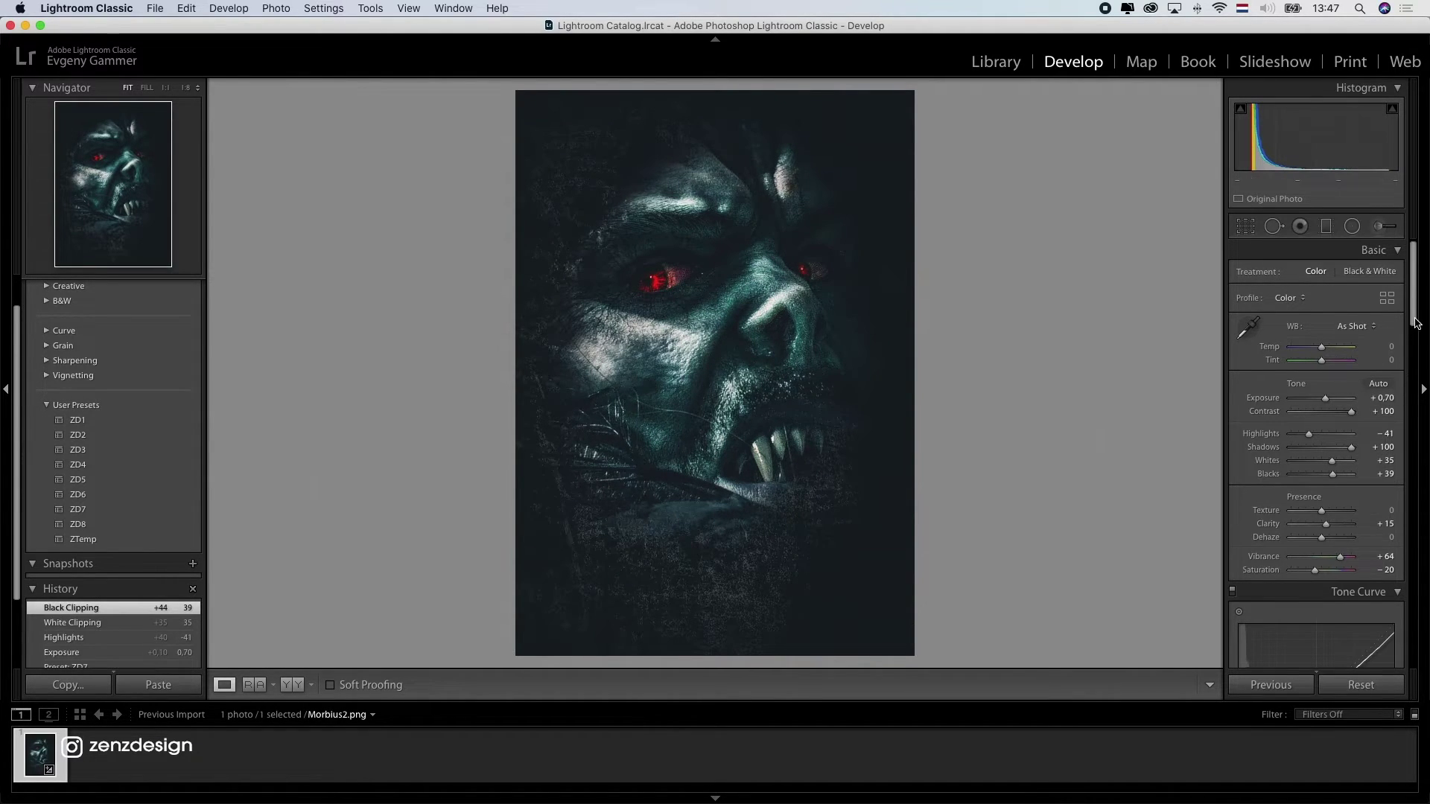
scroll(1363, 335, "down", 5)
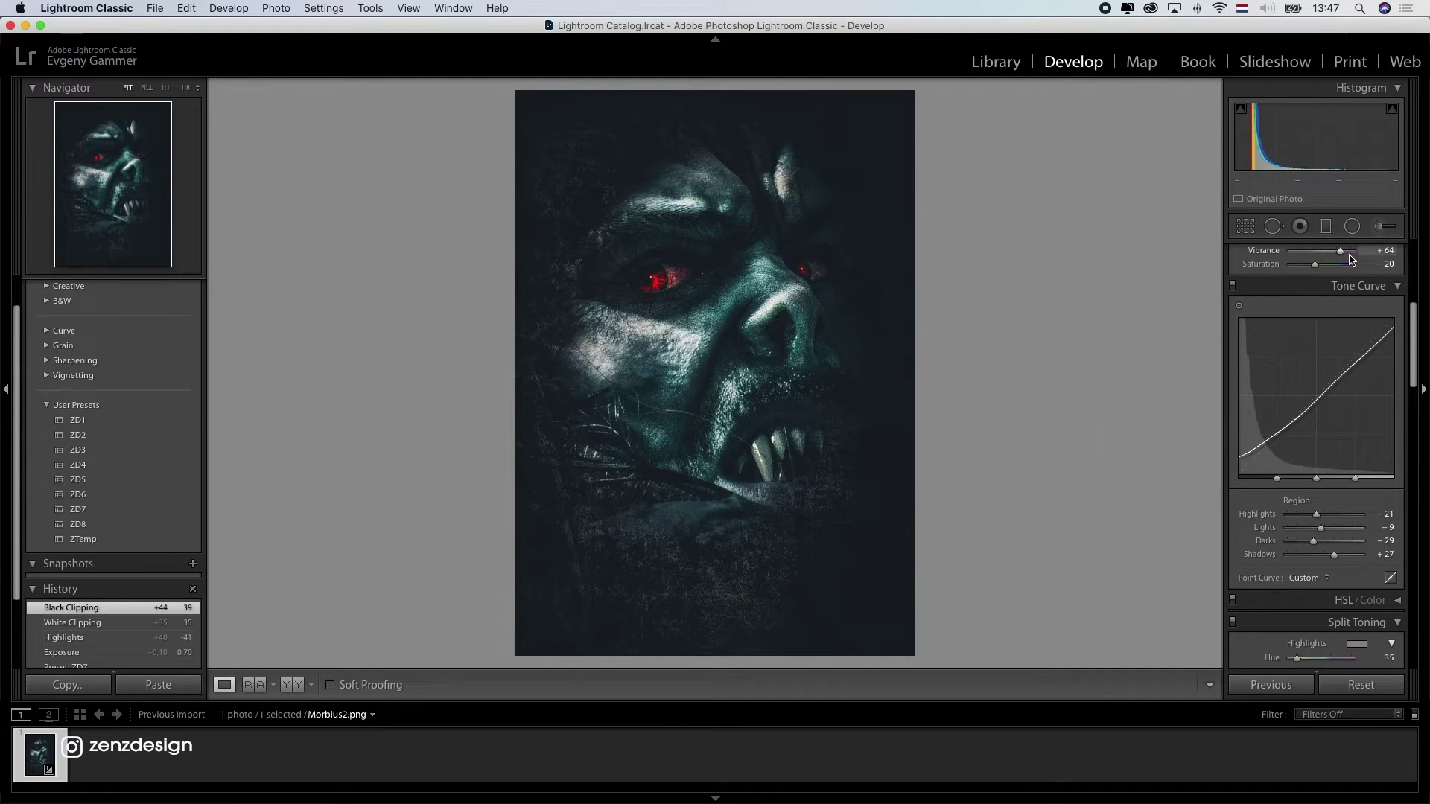
left_click_drag(1353, 254, 1325, 260)
left_click_drag(1337, 262, 1335, 262)
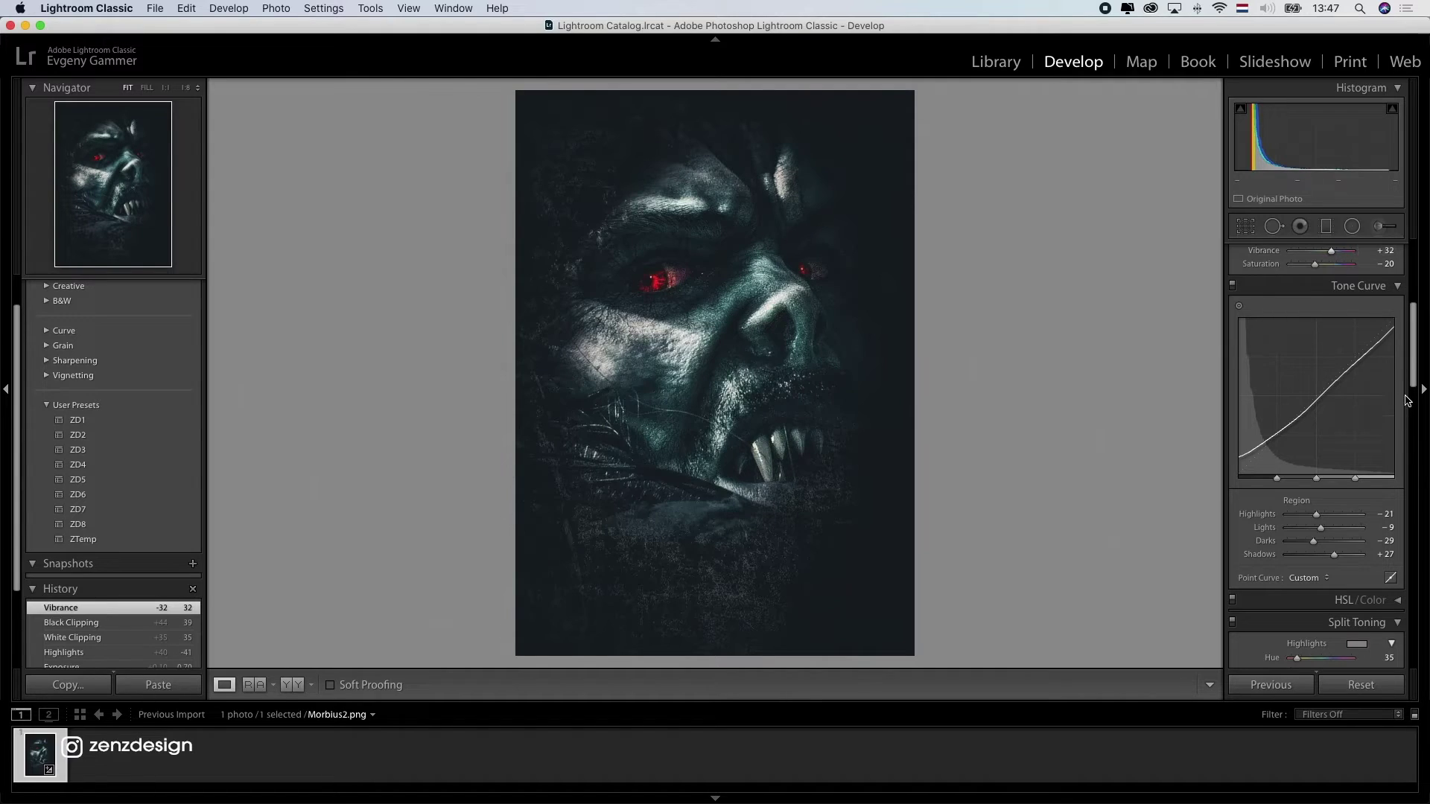
Step: Try a Dehaze amount of +39 and undo it
scroll(1326, 373, "up", 3)
left_click_drag(1305, 390, 1337, 389)
key("super+z")
key("super+z")
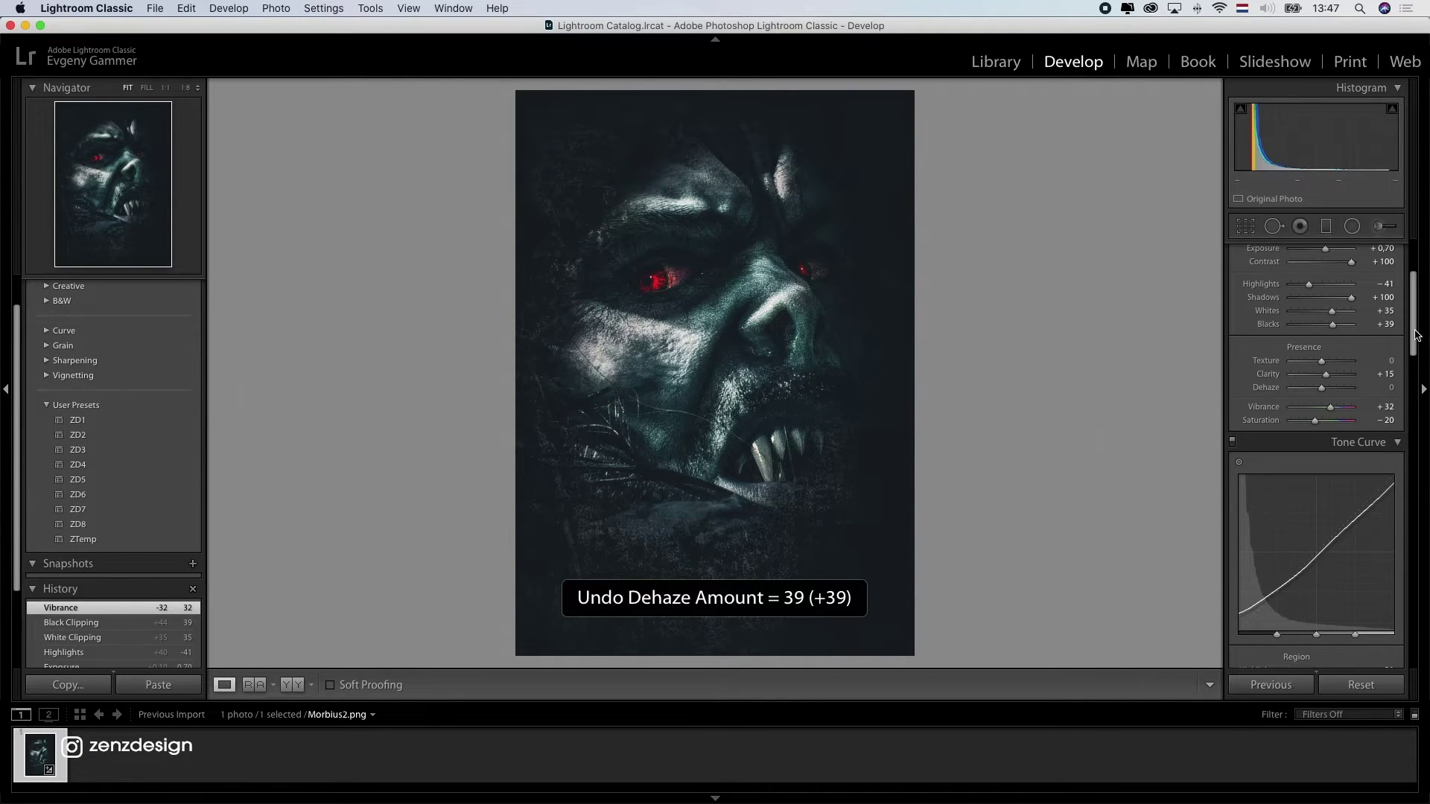
Step: Set the tone curve's Shadows region to +42 and the basic Highlights to −81
scroll(1418, 335, "down", 10)
left_click_drag(1340, 305, 1341, 305)
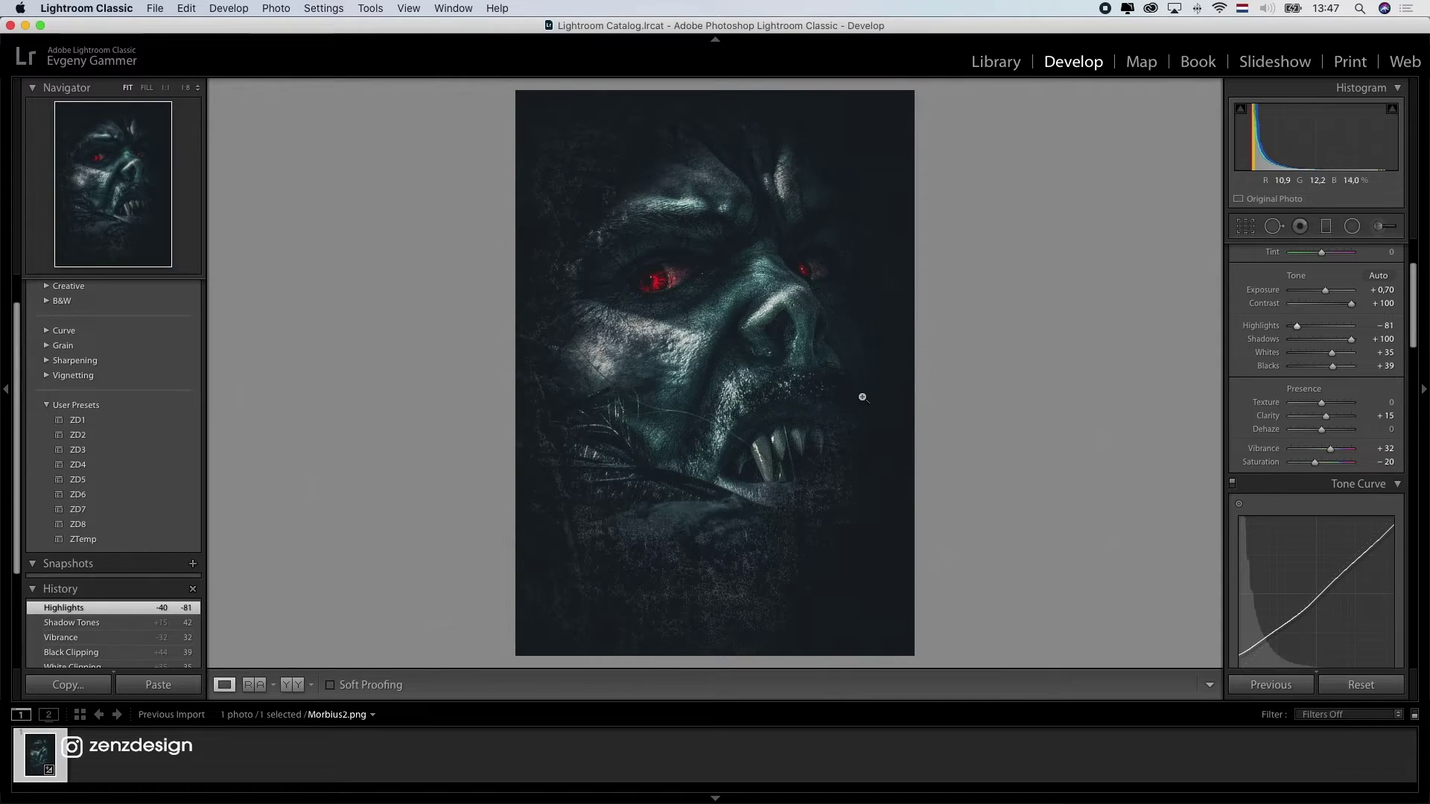
Step: Export the graded image to the Desktop subfolder Naamloze export
right_click(782, 239)
mouse_move(898, 607)
left_click(1002, 602)
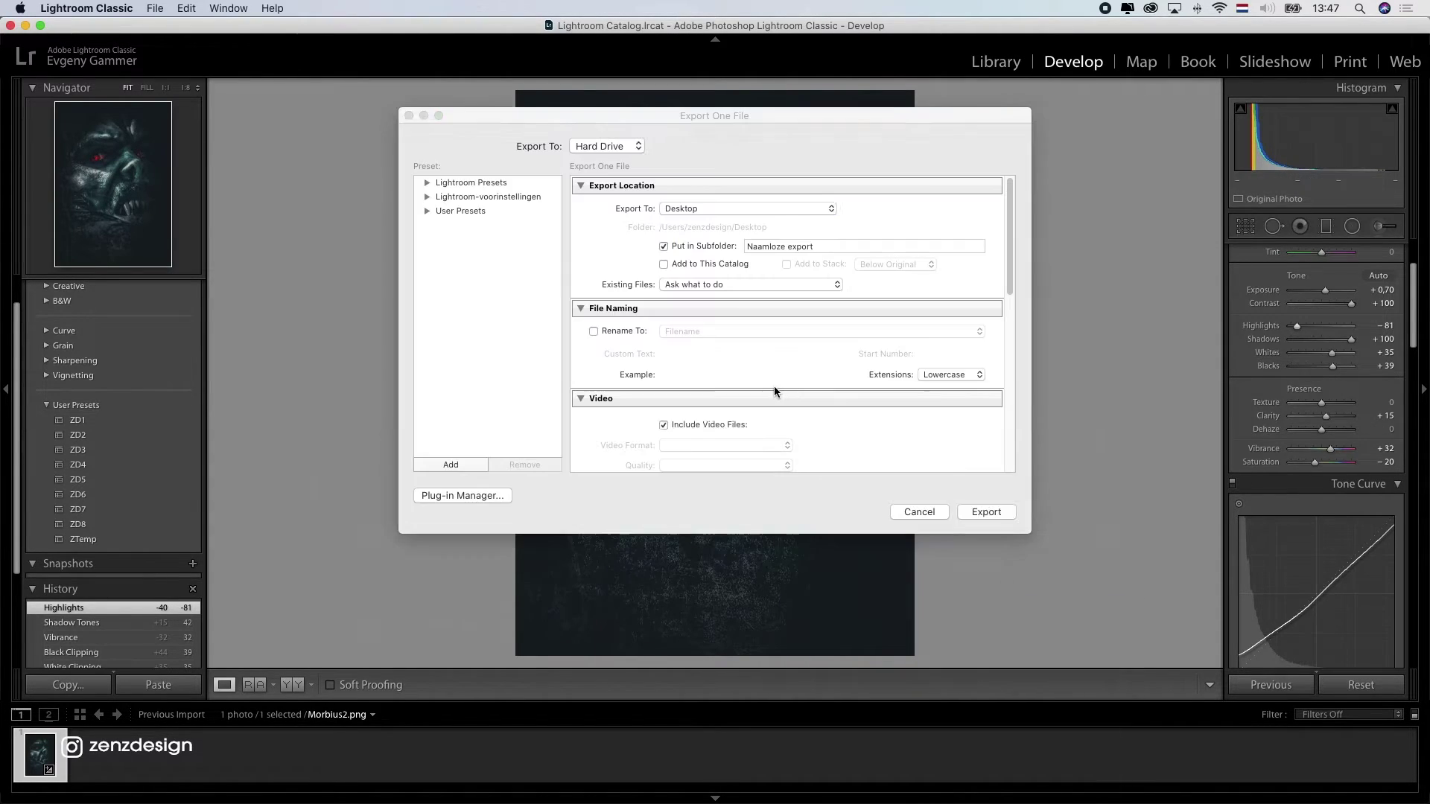
left_click(968, 513)
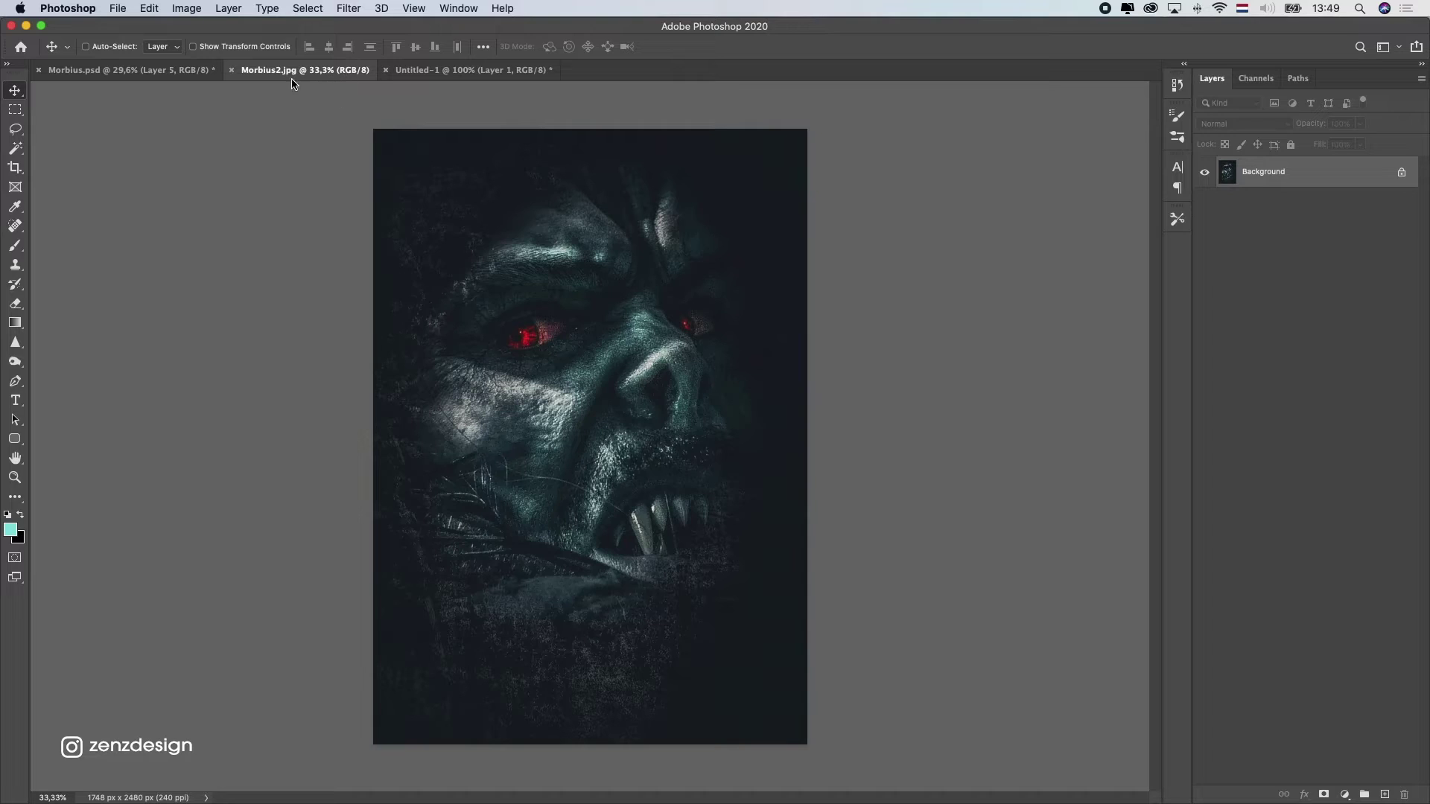
Step: Paste the graded Morbius2.jpg image into Morbius.psd in Photoshop as the top layer and compare it with the original
left_click(218, 71)
key("cmd+v")
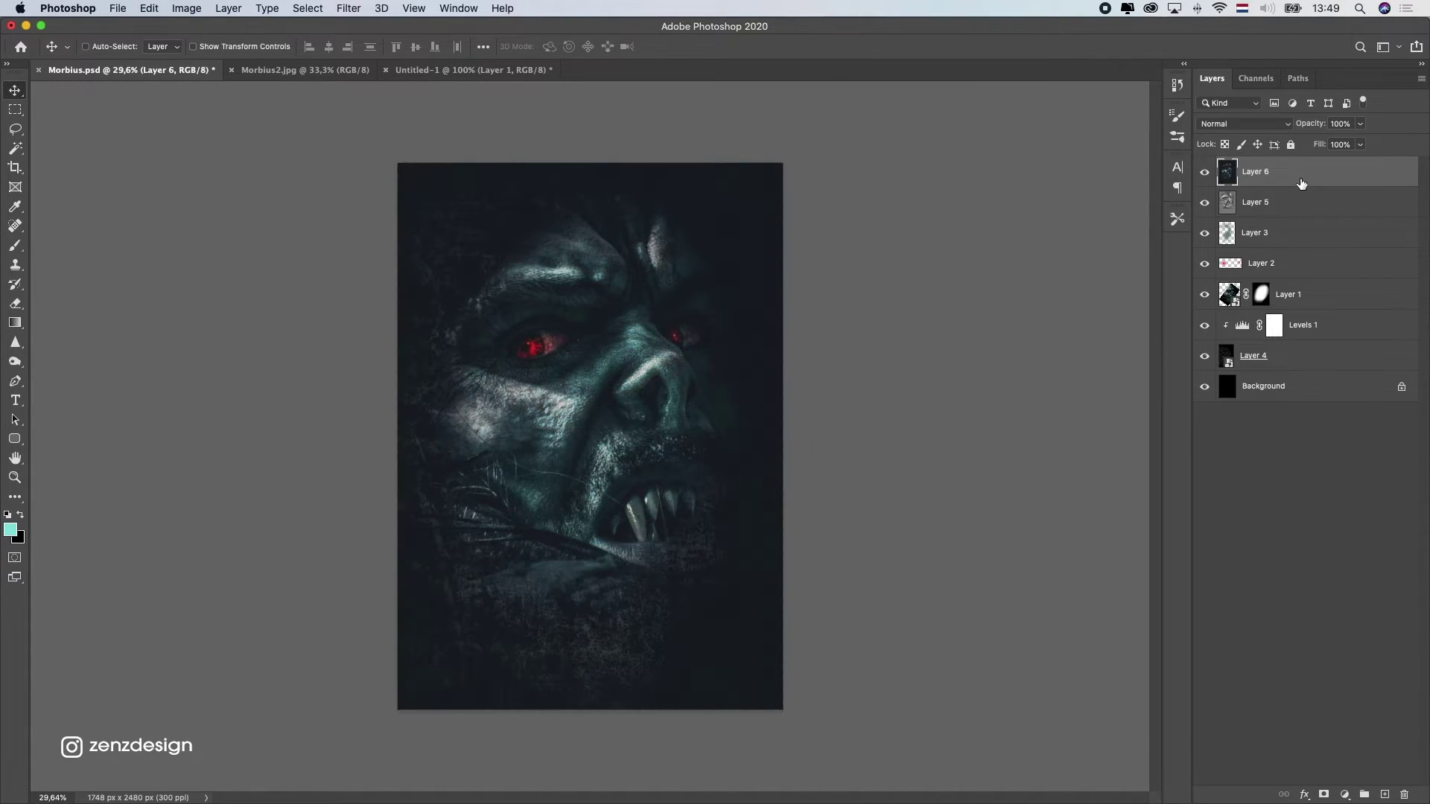
left_click(1204, 173)
left_click(1204, 173)
scroll(658, 377, "down", 5)
scroll(657, 376, "up", 5)
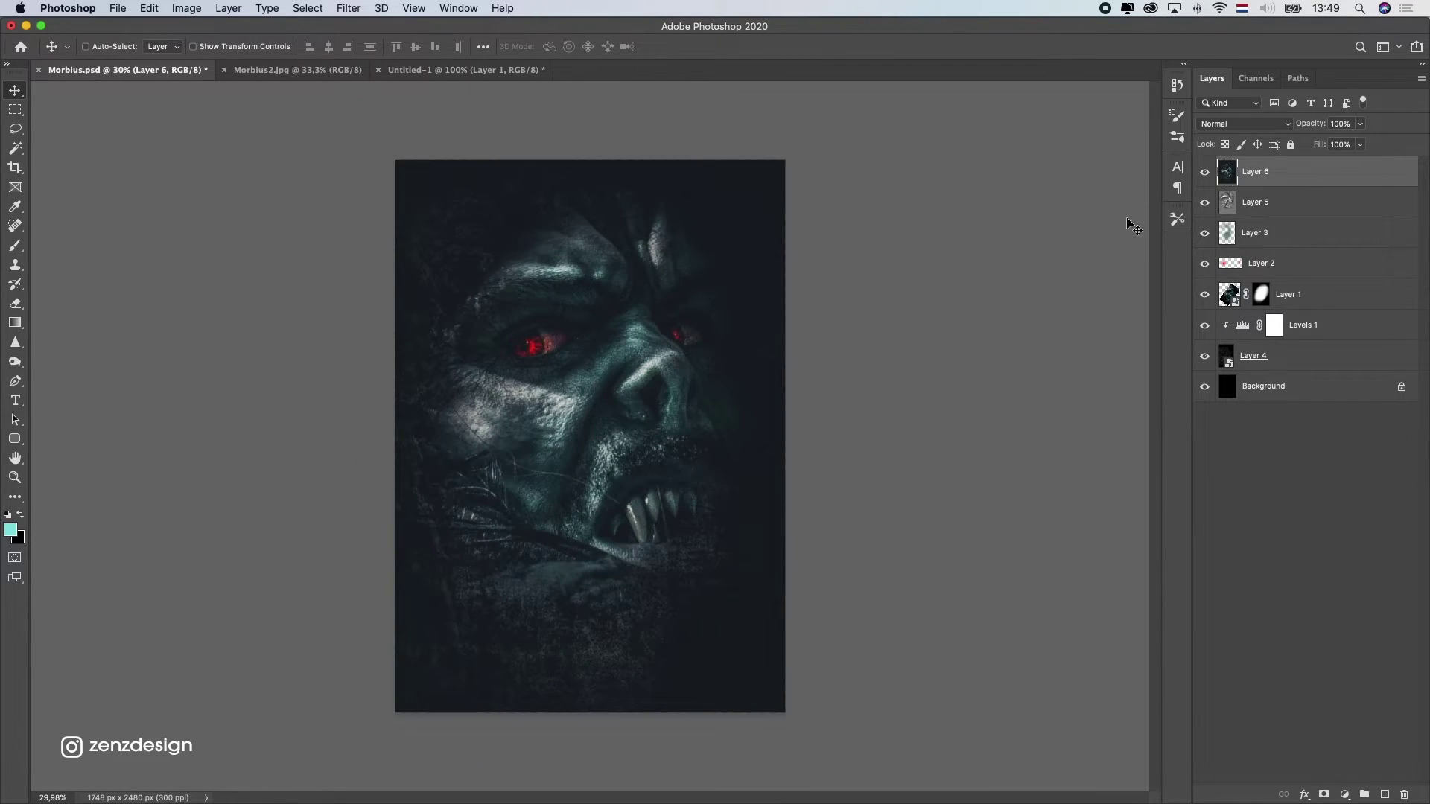
Step: Bring the Morbius title artwork from Untitled-1 into Morbius.psd and convert its layer to a smart object
left_click(498, 72)
left_click(123, 69)
key("super+v")
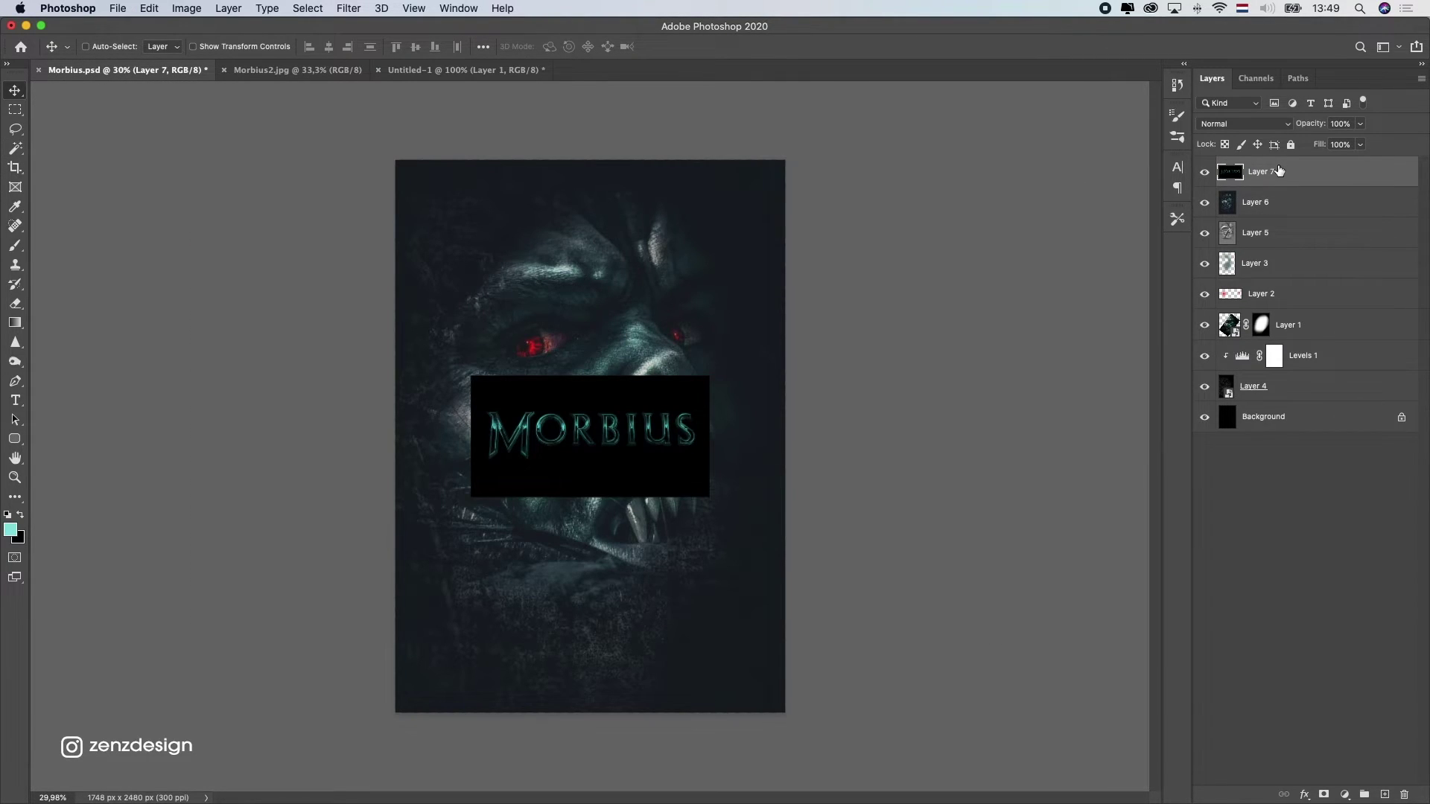
right_click(1278, 168)
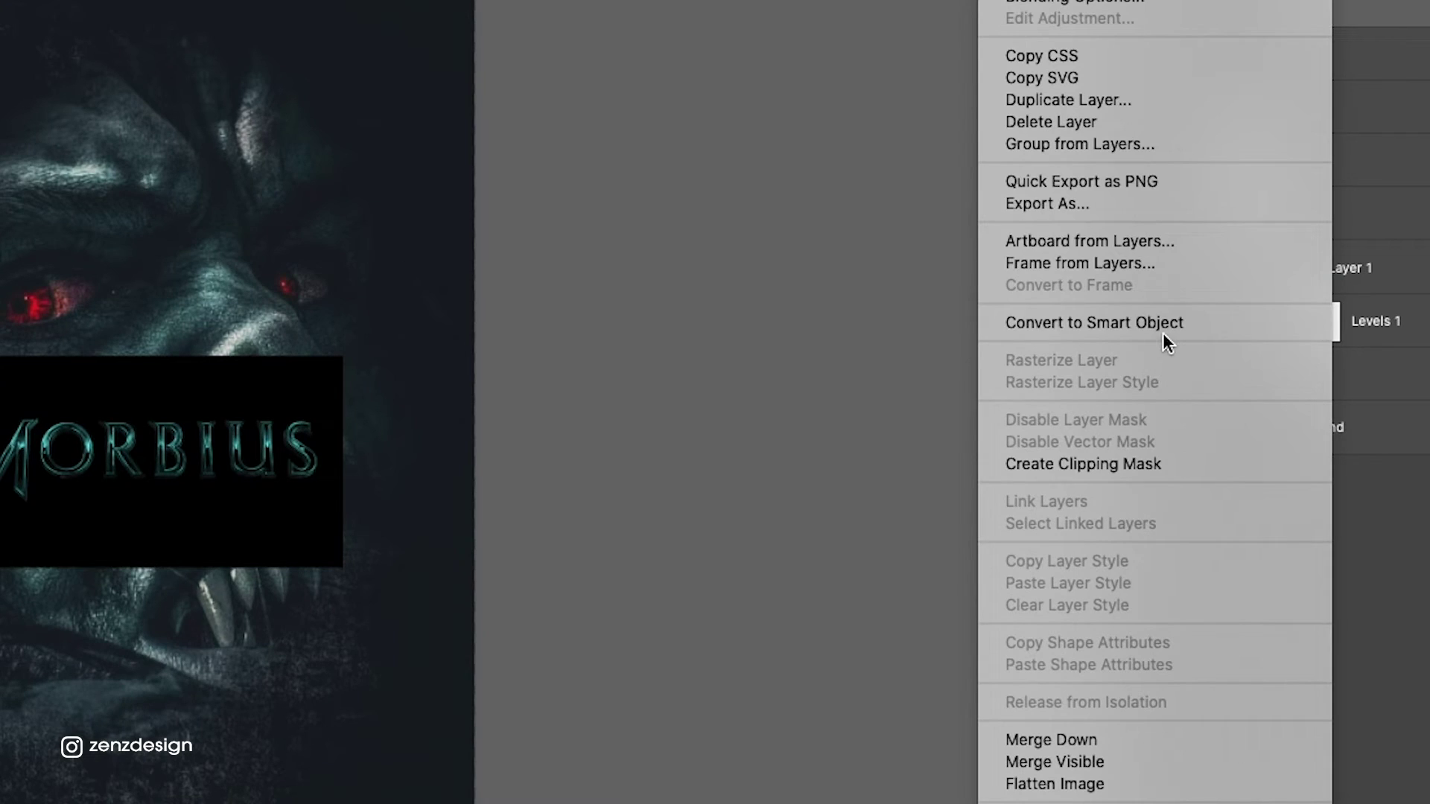
left_click(1165, 328)
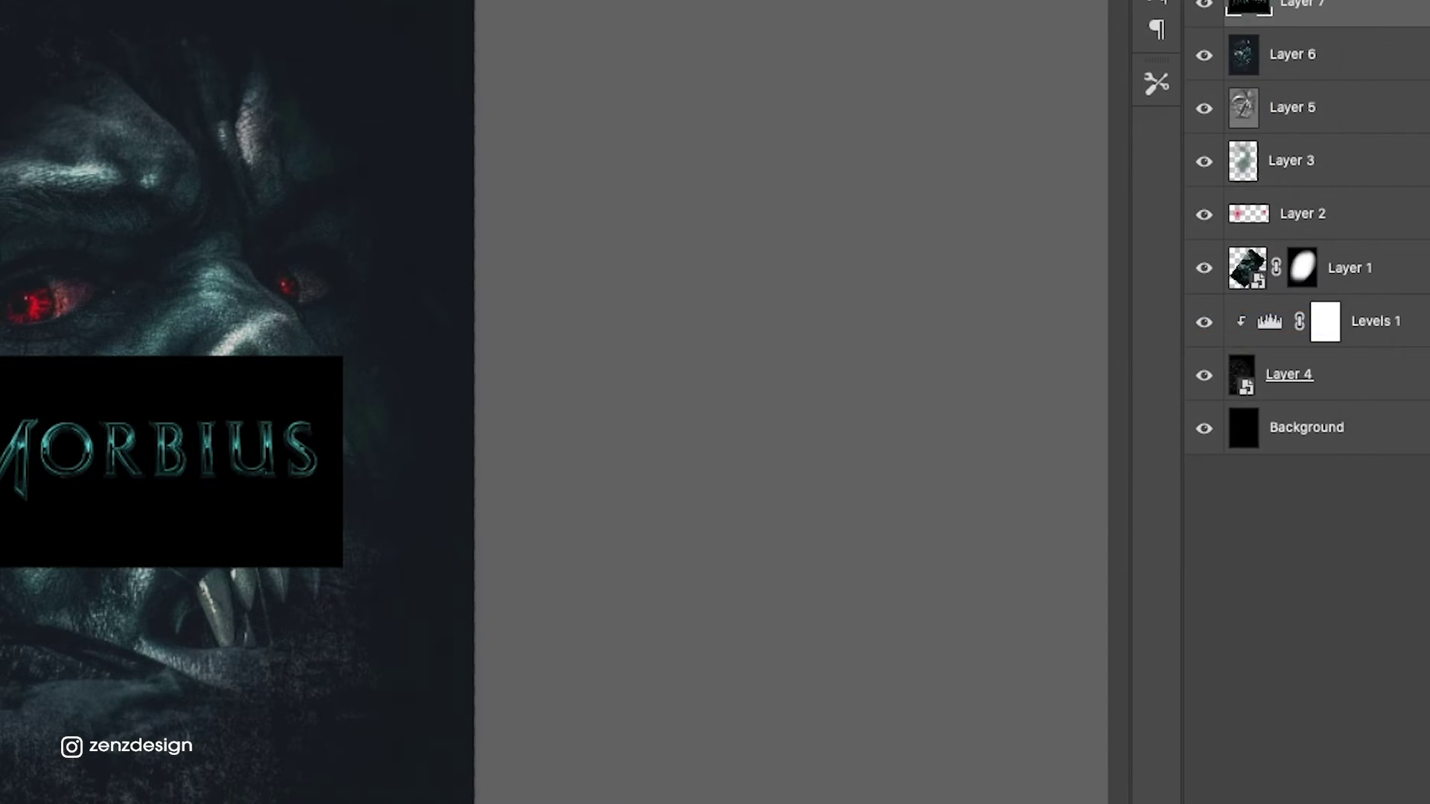
Step: Set the title layer's blend mode to Screen, then enlarge the title and place it below the fangs
left_click(1233, 124)
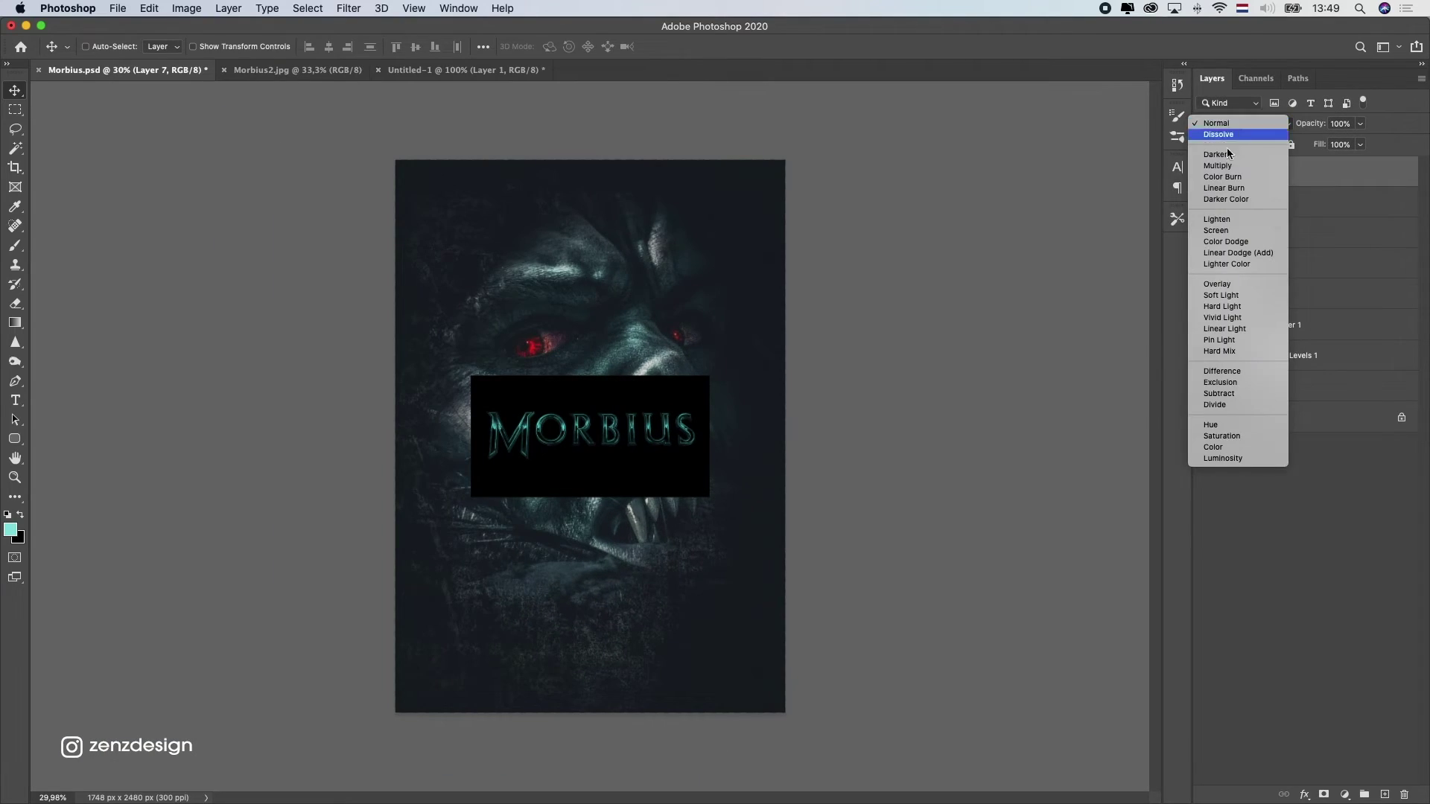
left_click(1222, 231)
left_click_drag(700, 402, 775, 468)
key("super+t")
key("Return")
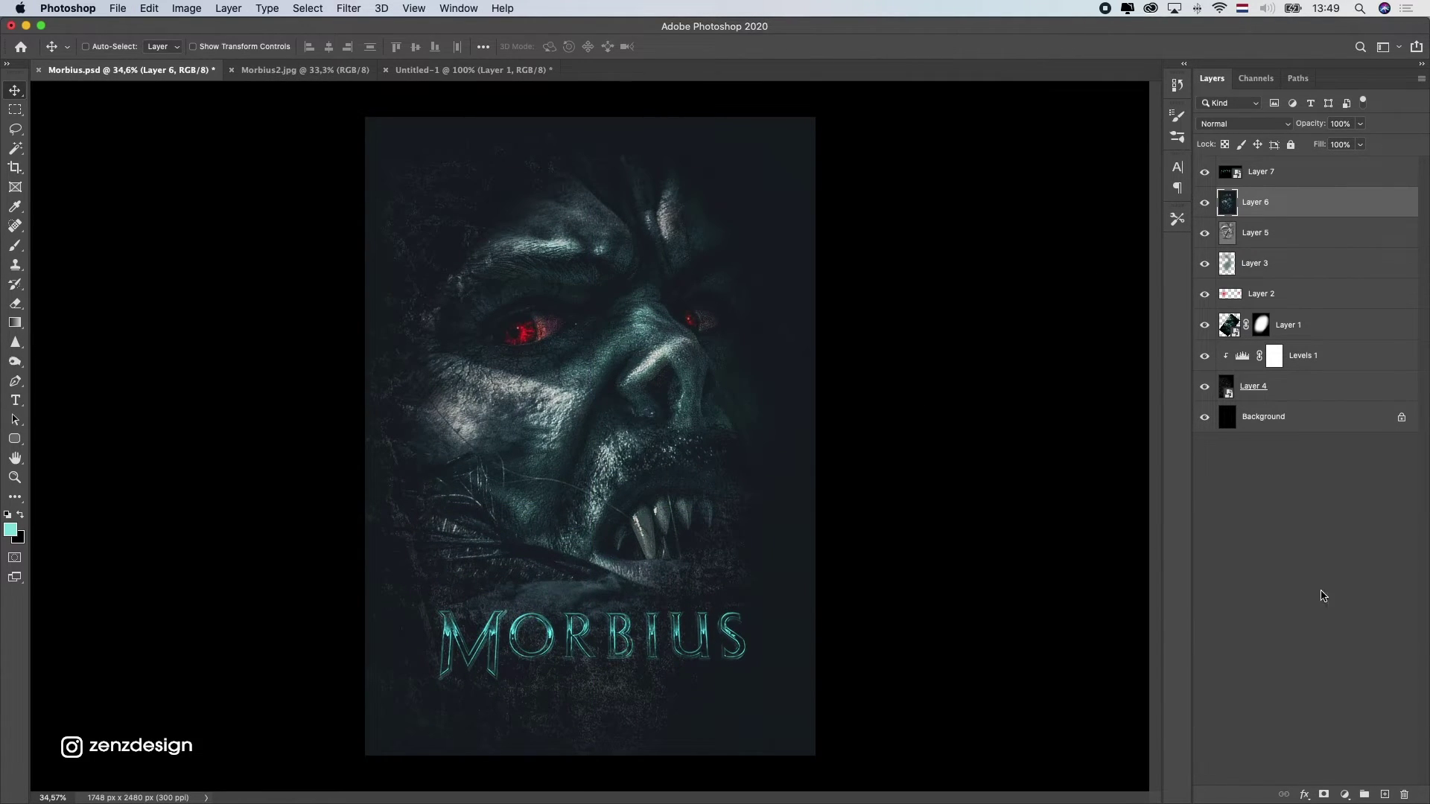
Step: Add a Curves adjustment above Layer 6, move its black point slightly inward and set the canvas surround to Medium Gray
left_click(1344, 794)
left_click(1359, 589)
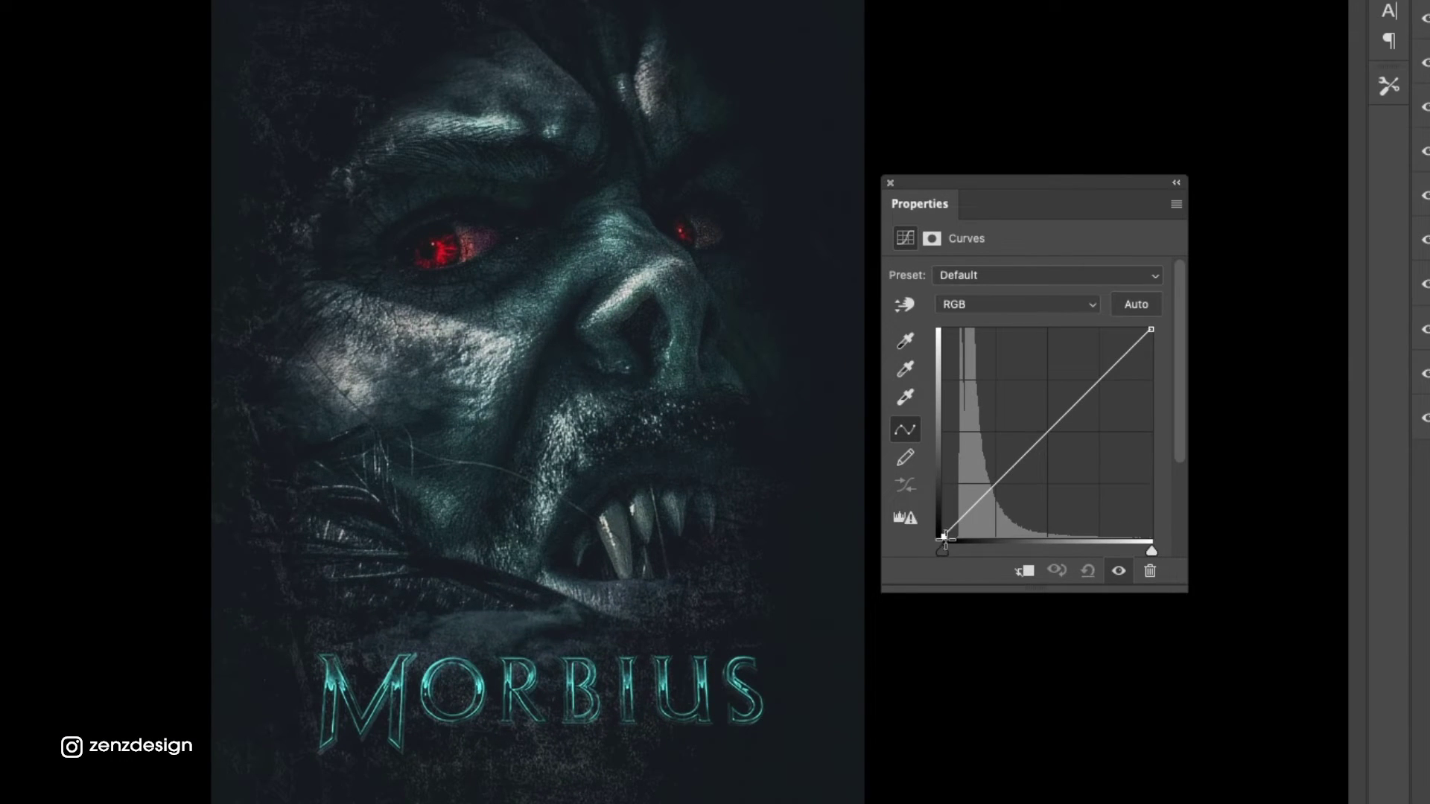
left_click_drag(945, 535, 956, 536)
right_click(1078, 41)
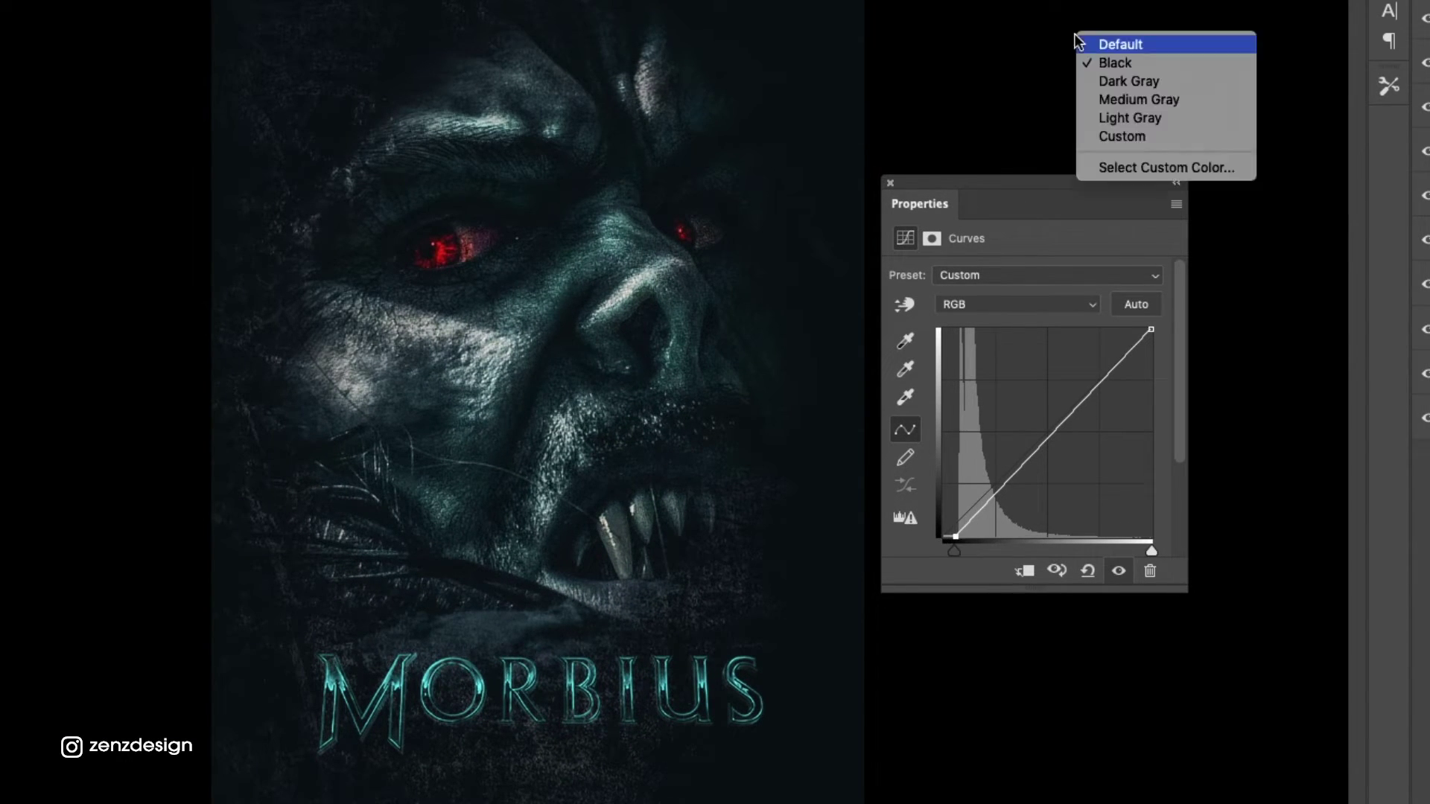
left_click(1116, 97)
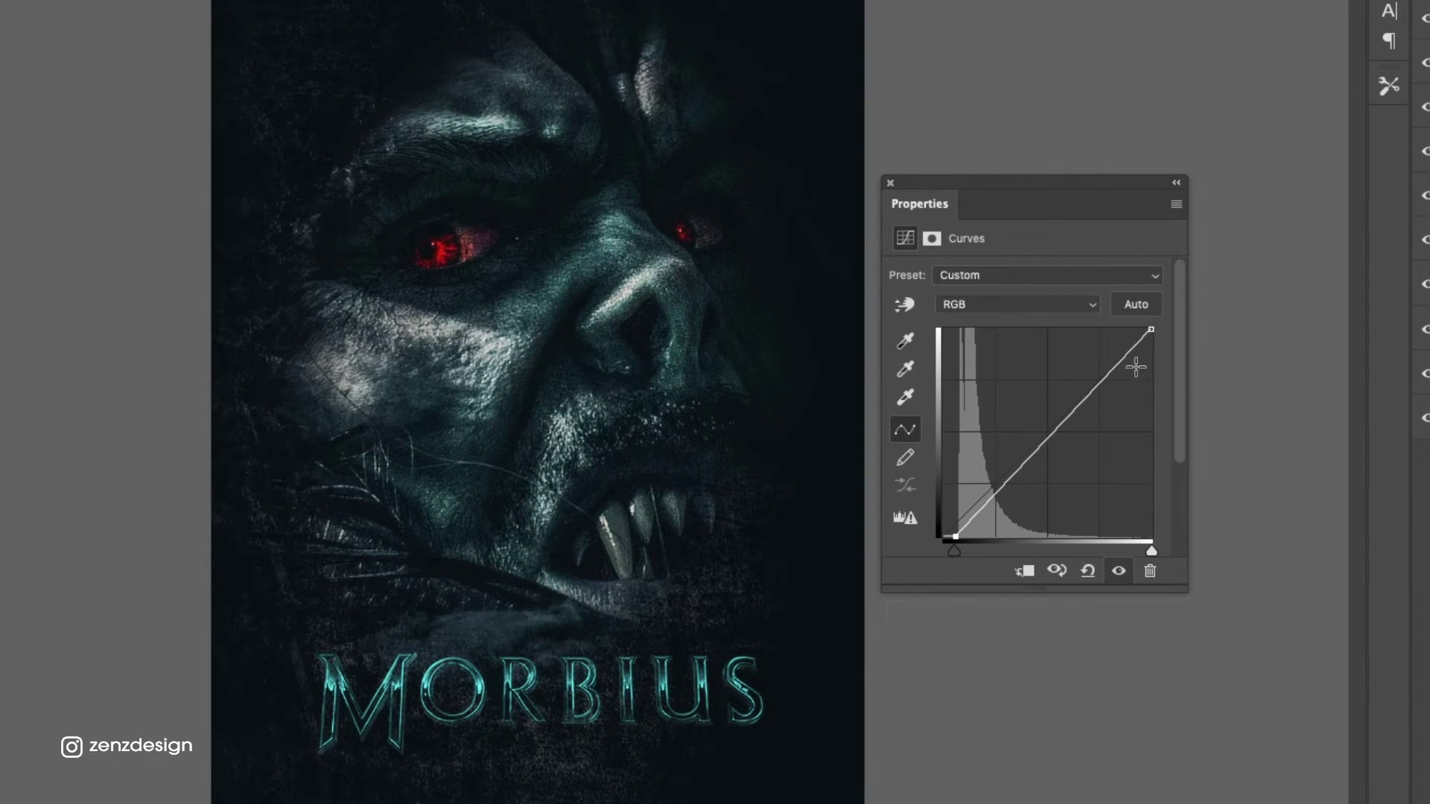
Step: Move the white point of the Curves adjustment slightly inward to brighten the highlights
left_click_drag(1151, 333, 1136, 325)
scroll(569, 369, "down", 10)
scroll(571, 368, "up", 9)
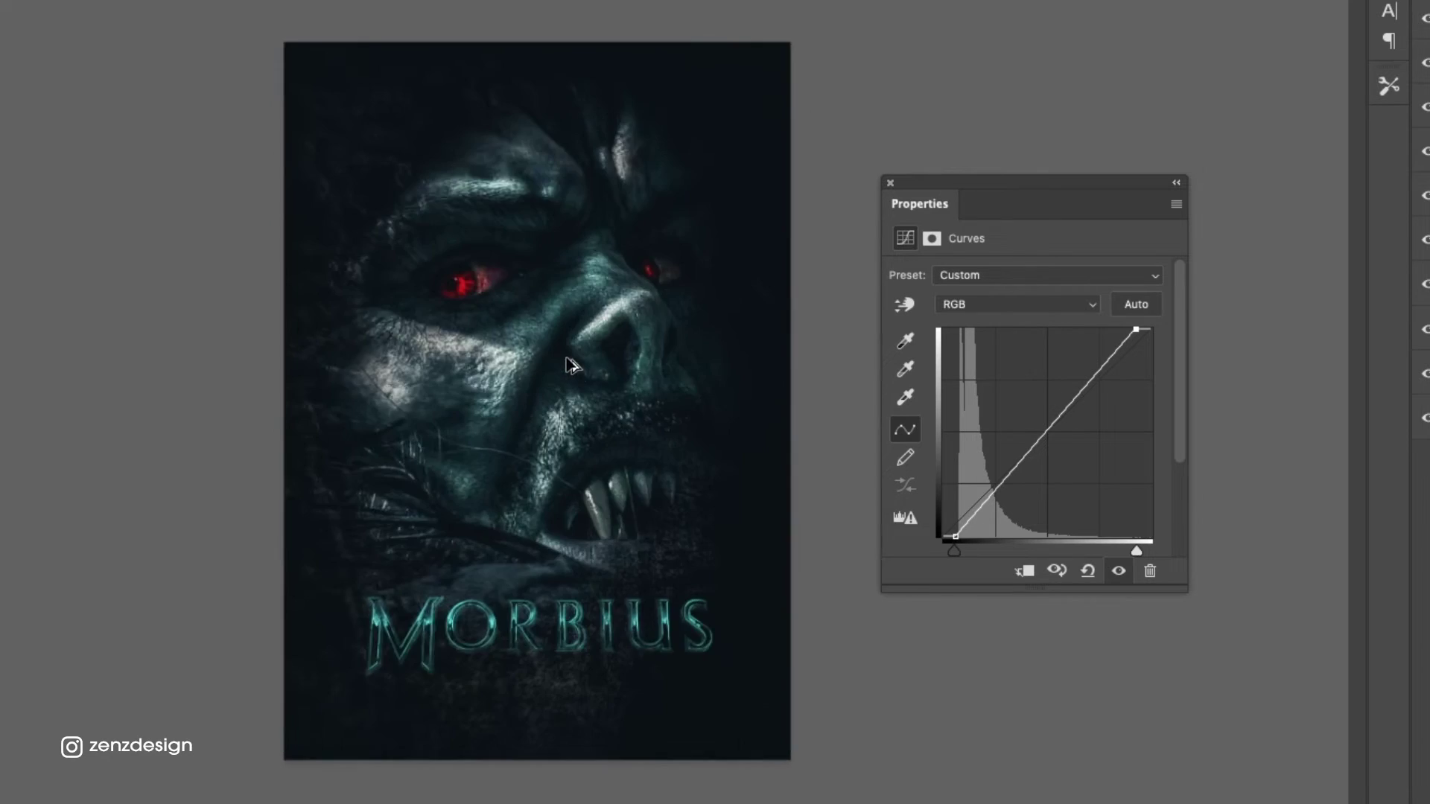
left_click(831, 286)
Step: Duplicate the Morbius title layer, Layer 7, to intensify the title's glow
left_click(1258, 173)
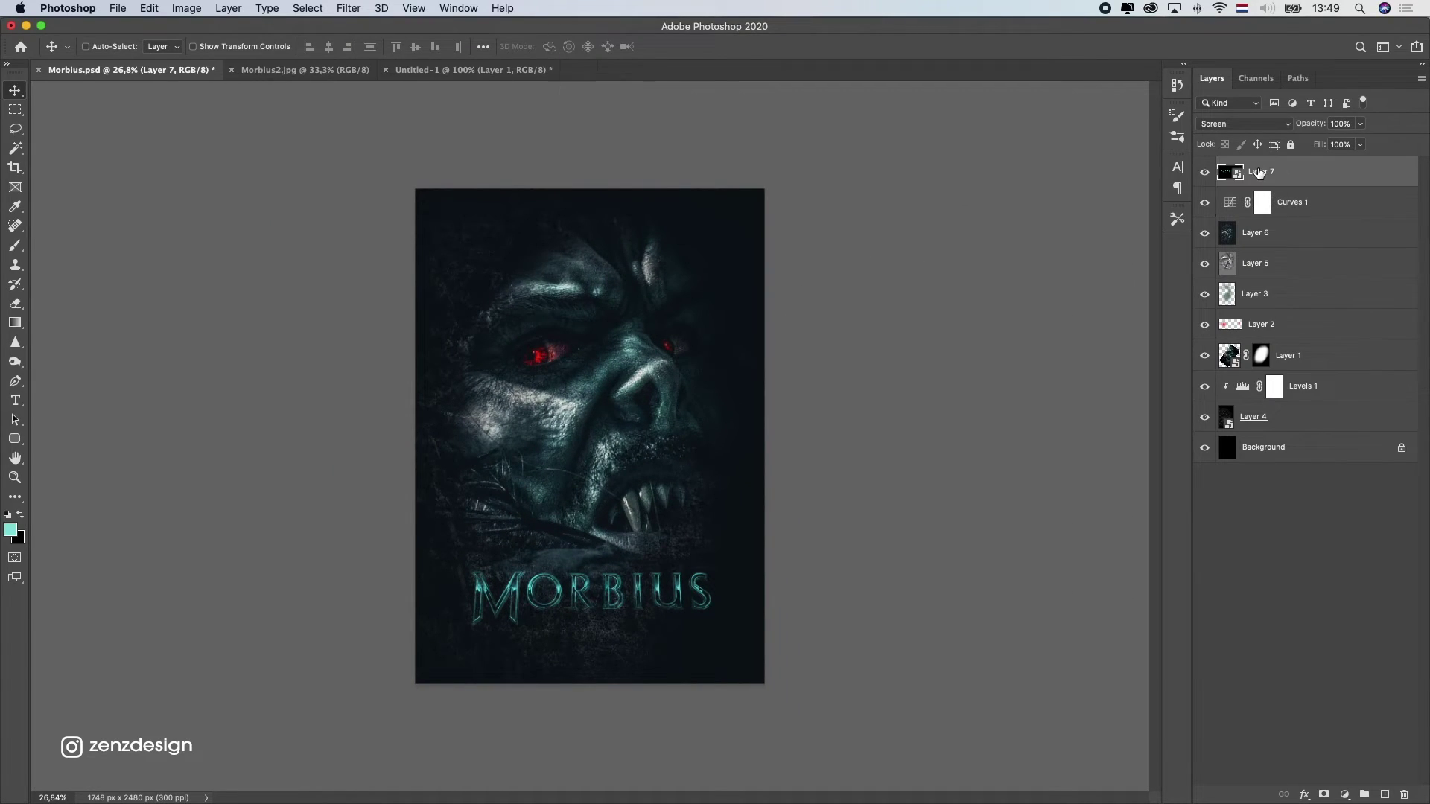
left_click(1205, 173)
left_click(1204, 172)
left_click_drag(1371, 170, 1384, 794)
scroll(784, 414, "down", 5)
scroll(783, 414, "up", 8)
scroll(784, 414, "down", 5)
scroll(784, 414, "up", 2)
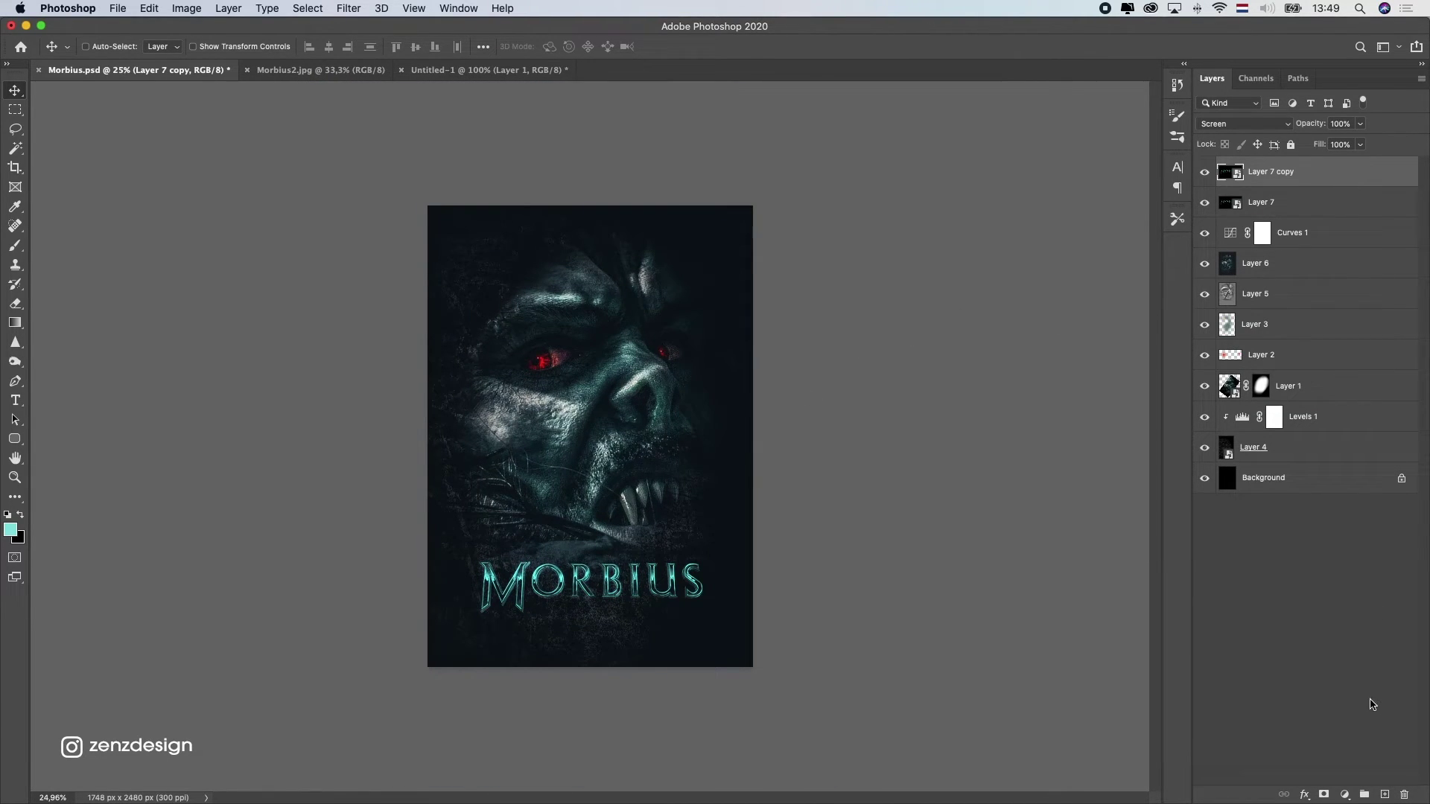
left_click(1347, 794)
left_click(1312, 334)
left_click(1322, 238)
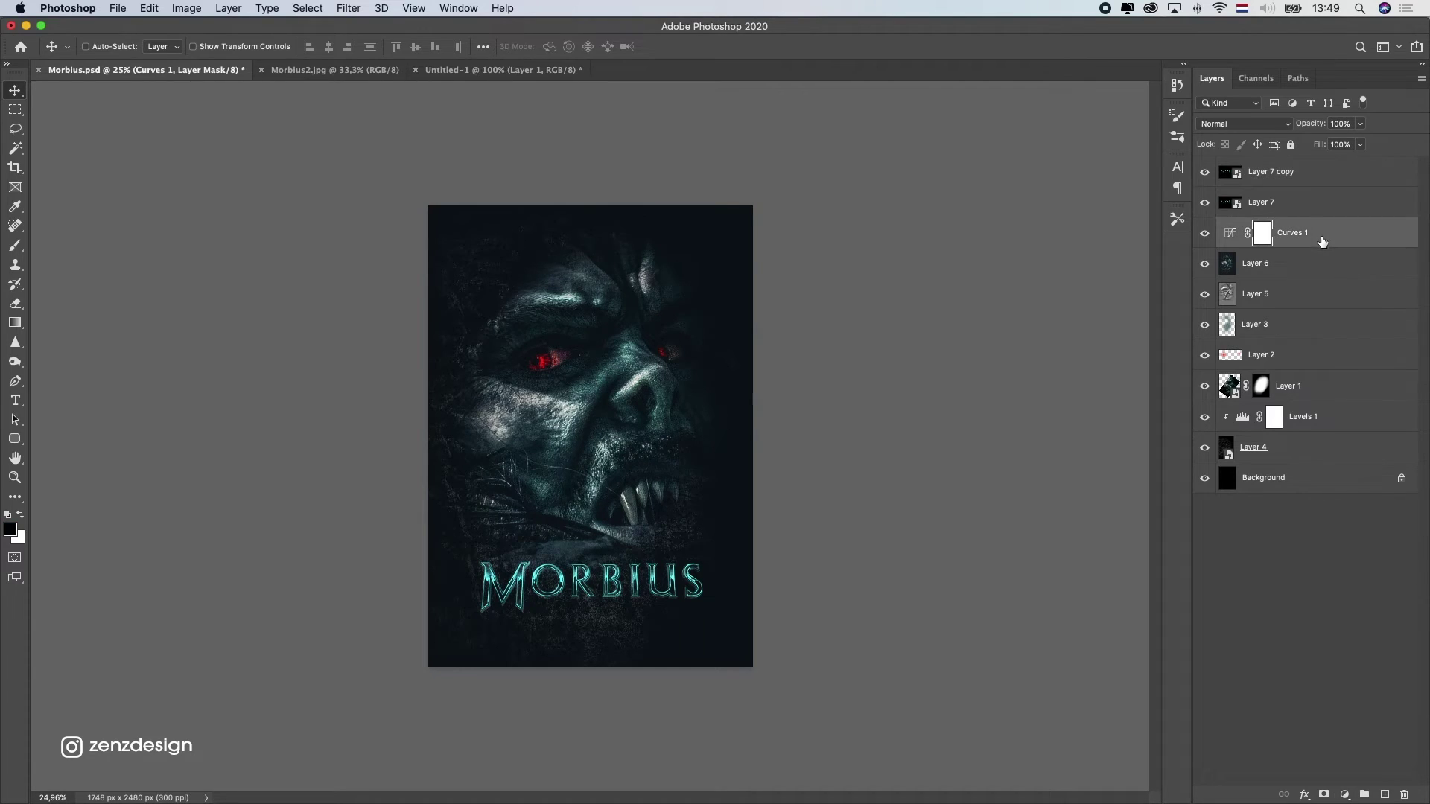
left_click(1206, 239)
left_click(1240, 125)
left_click(1405, 184)
Step: Adjust the shadow end of the individual color channels in Curves 1 to tint the dark areas teal
double_click(1231, 233)
left_click(895, 364)
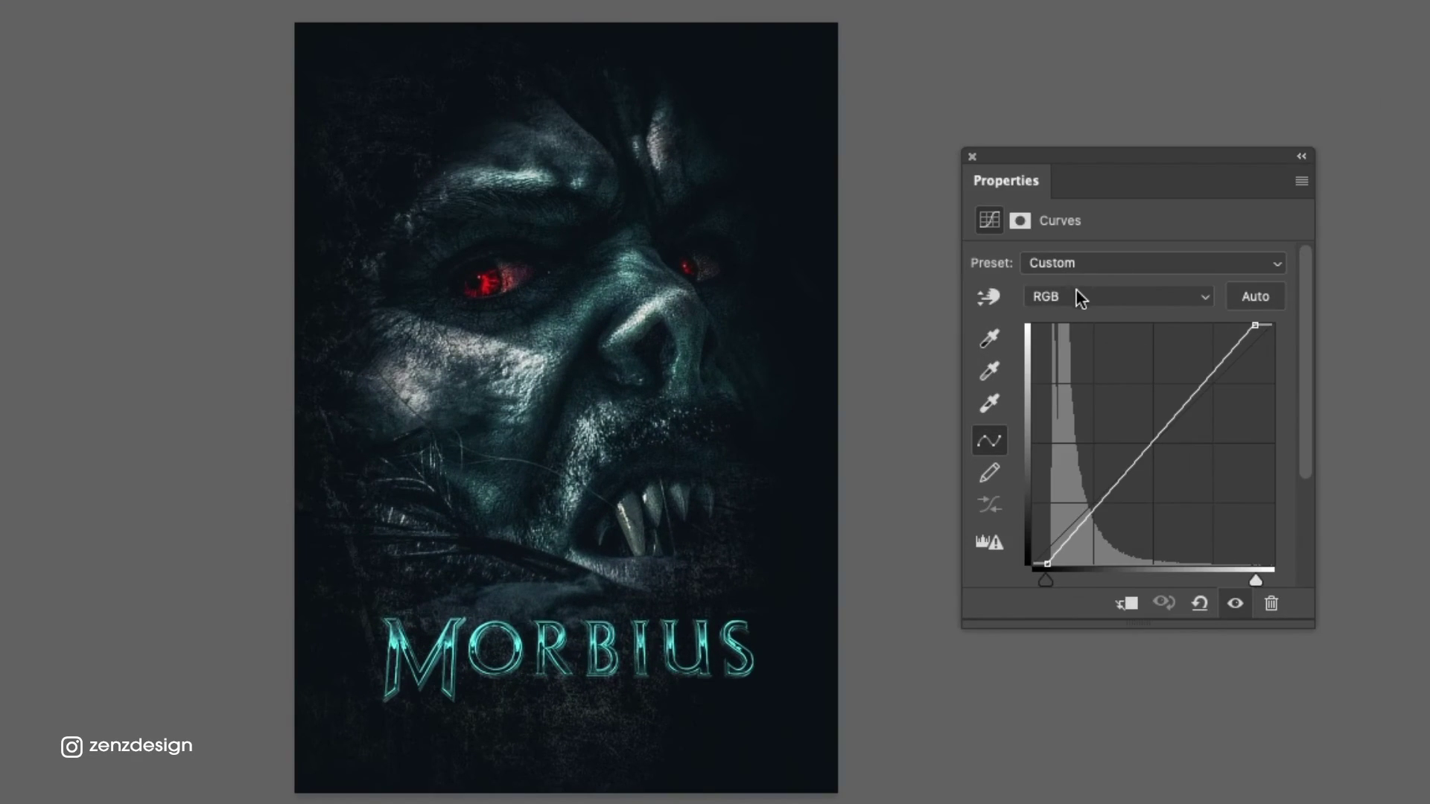
left_click(1077, 312)
mouse_move(1035, 567)
left_mouse_down()
mouse_move(1040, 585)
mouse_move(1044, 565)
mouse_move(1031, 573)
left_mouse_up()
left_click(1077, 298)
left_click(1077, 313)
left_click(1099, 297)
left_click(1080, 313)
Step: Add a Color Balance adjustment above Curves 1 with midtones at Cyan–Red +4 and Yellow–Blue −2
left_click(1291, 790)
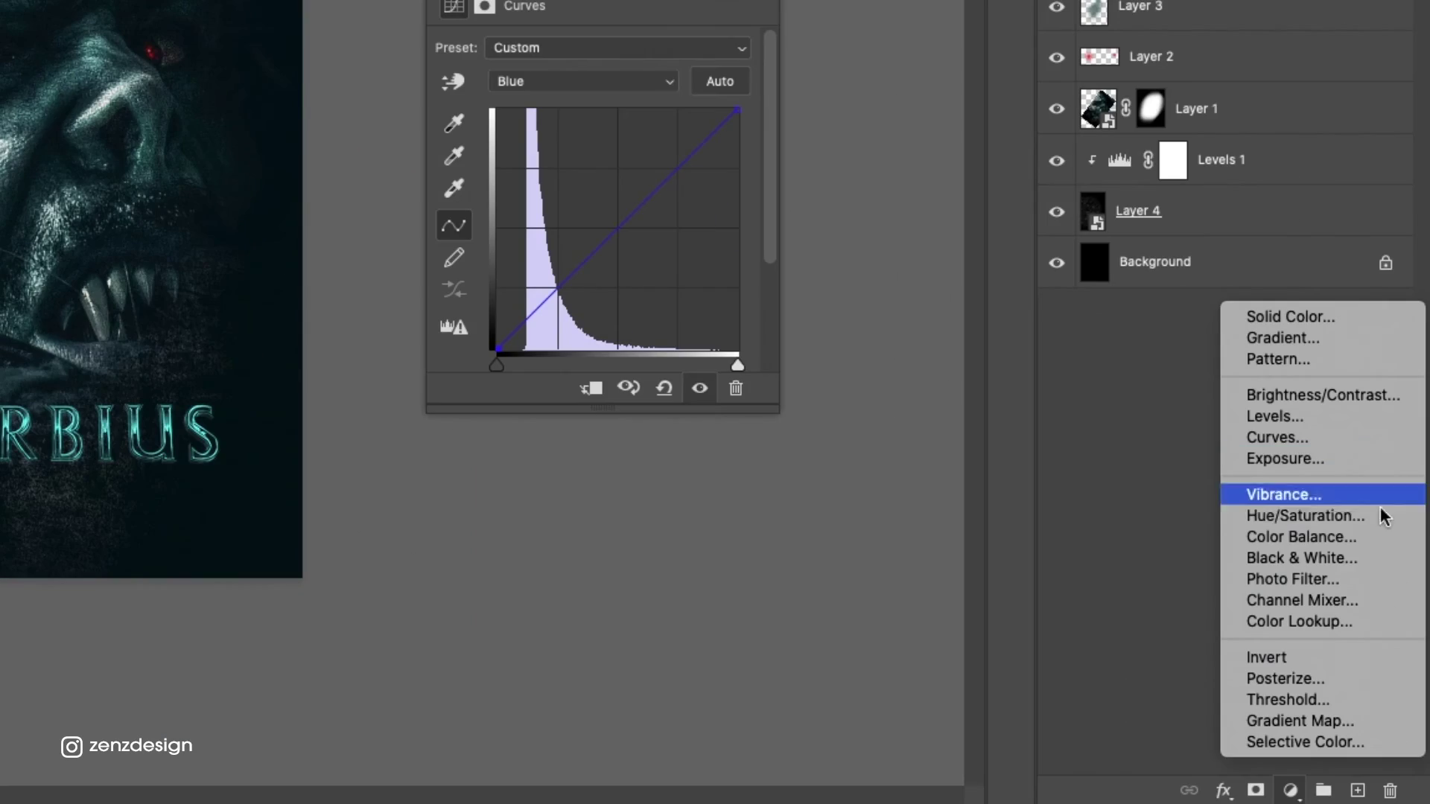
left_click(1340, 535)
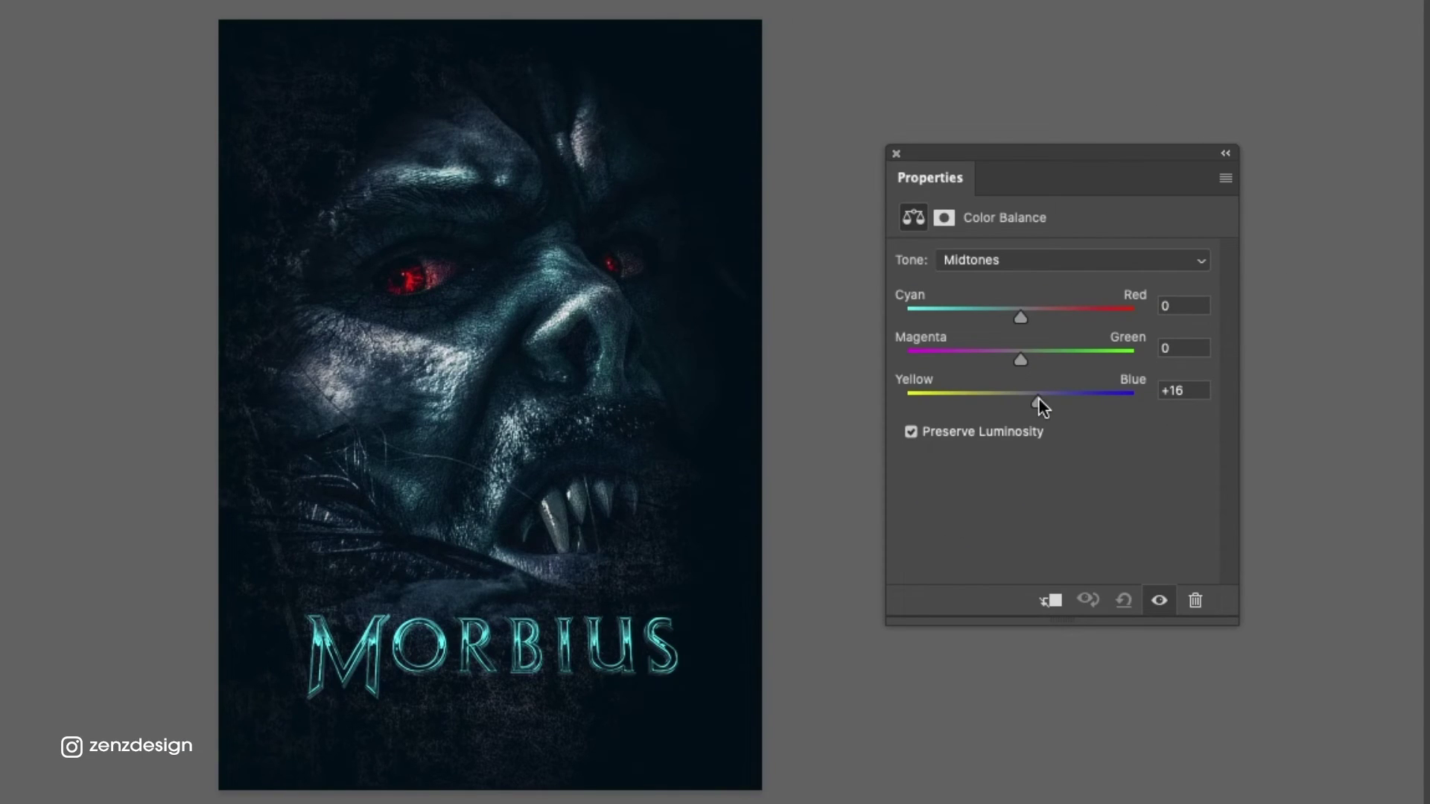
left_click_drag(1038, 398, 1039, 399)
key("super+z")
left_click_drag(1021, 314, 1017, 409)
key("super+z")
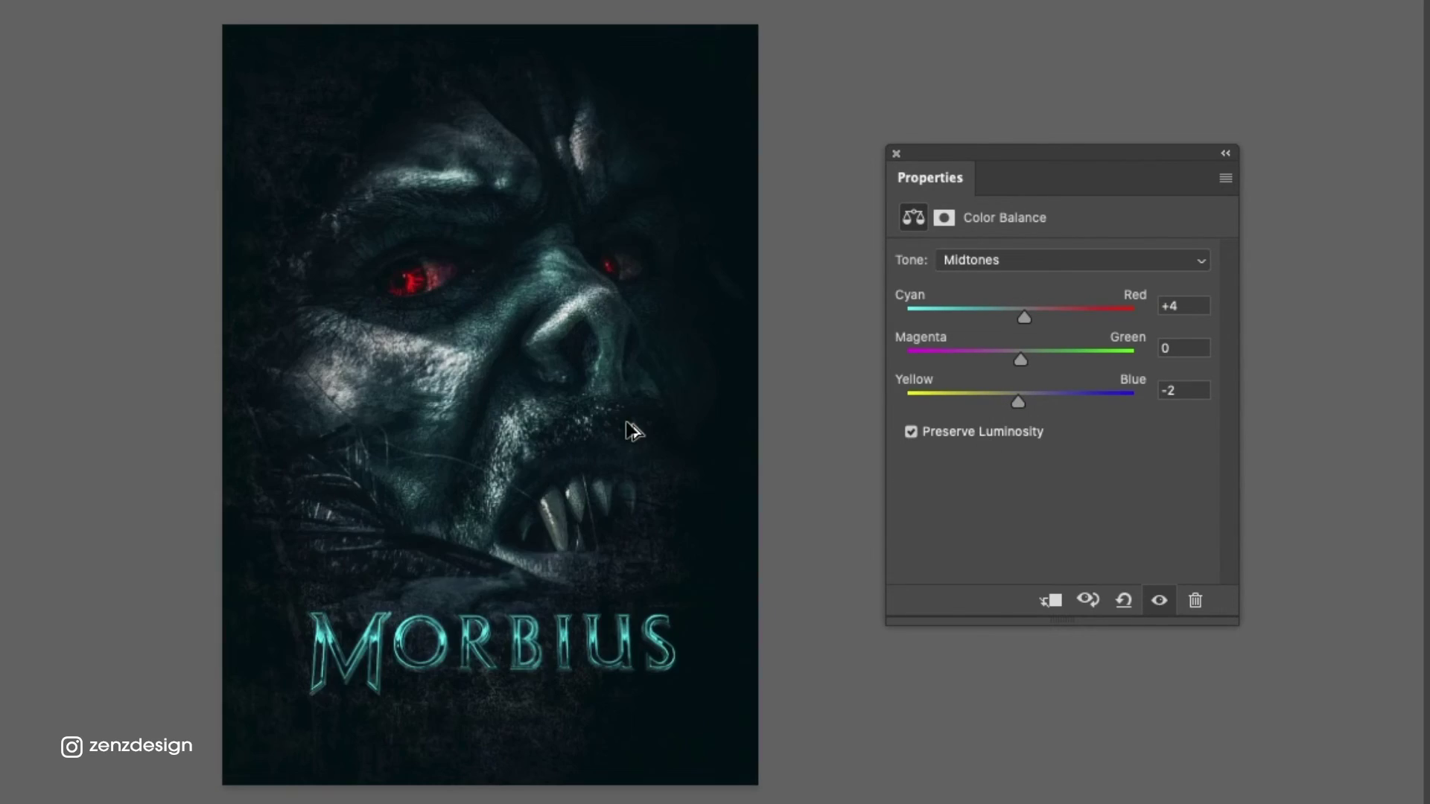
Step: Set the canvas surround color to Black
right_click(1073, 6)
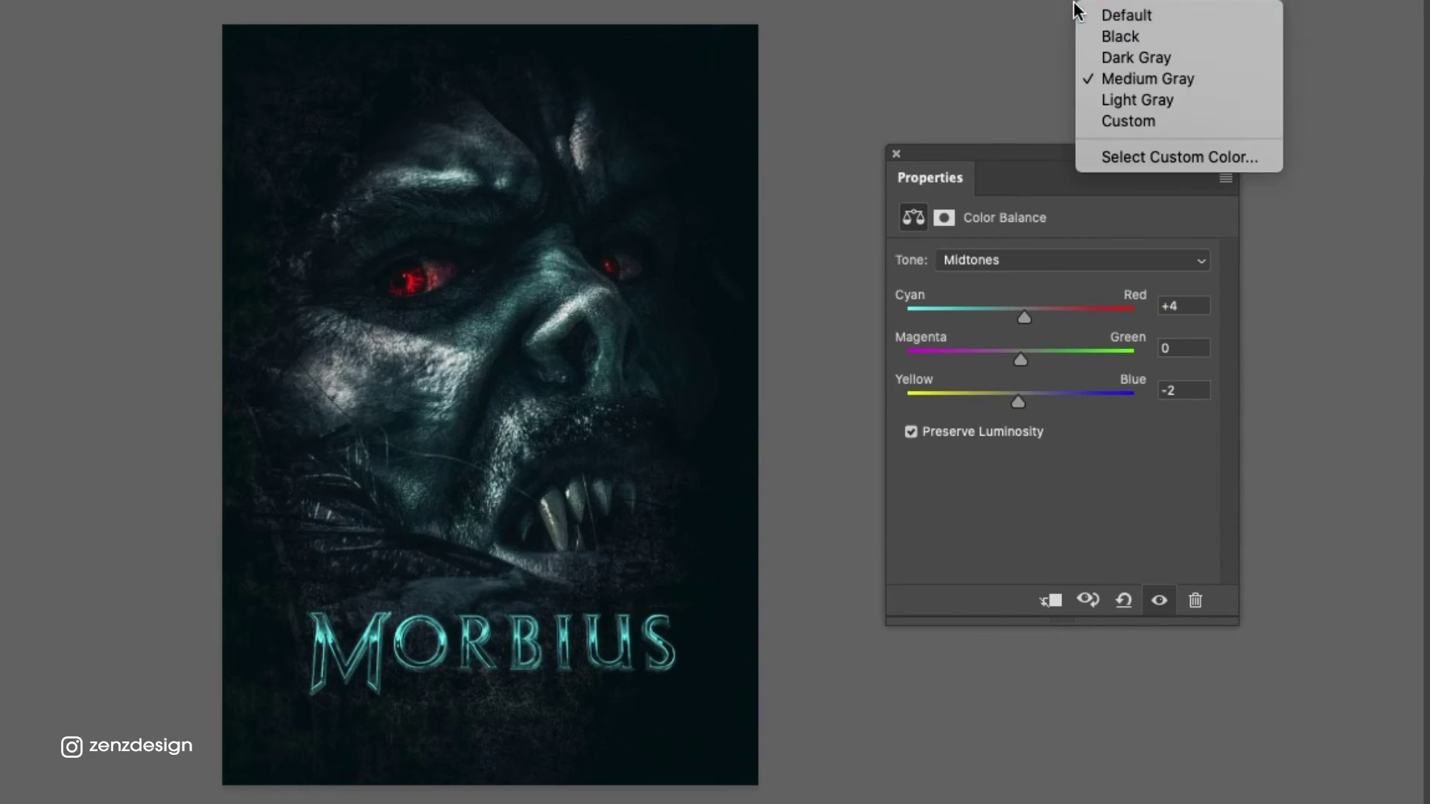
left_click(1138, 34)
right_click(962, 139)
left_click(797, 154)
Step: Add a Curves adjustment above Layer 7 copy and move its white point inward to brighten the whole poster
left_click(1297, 171)
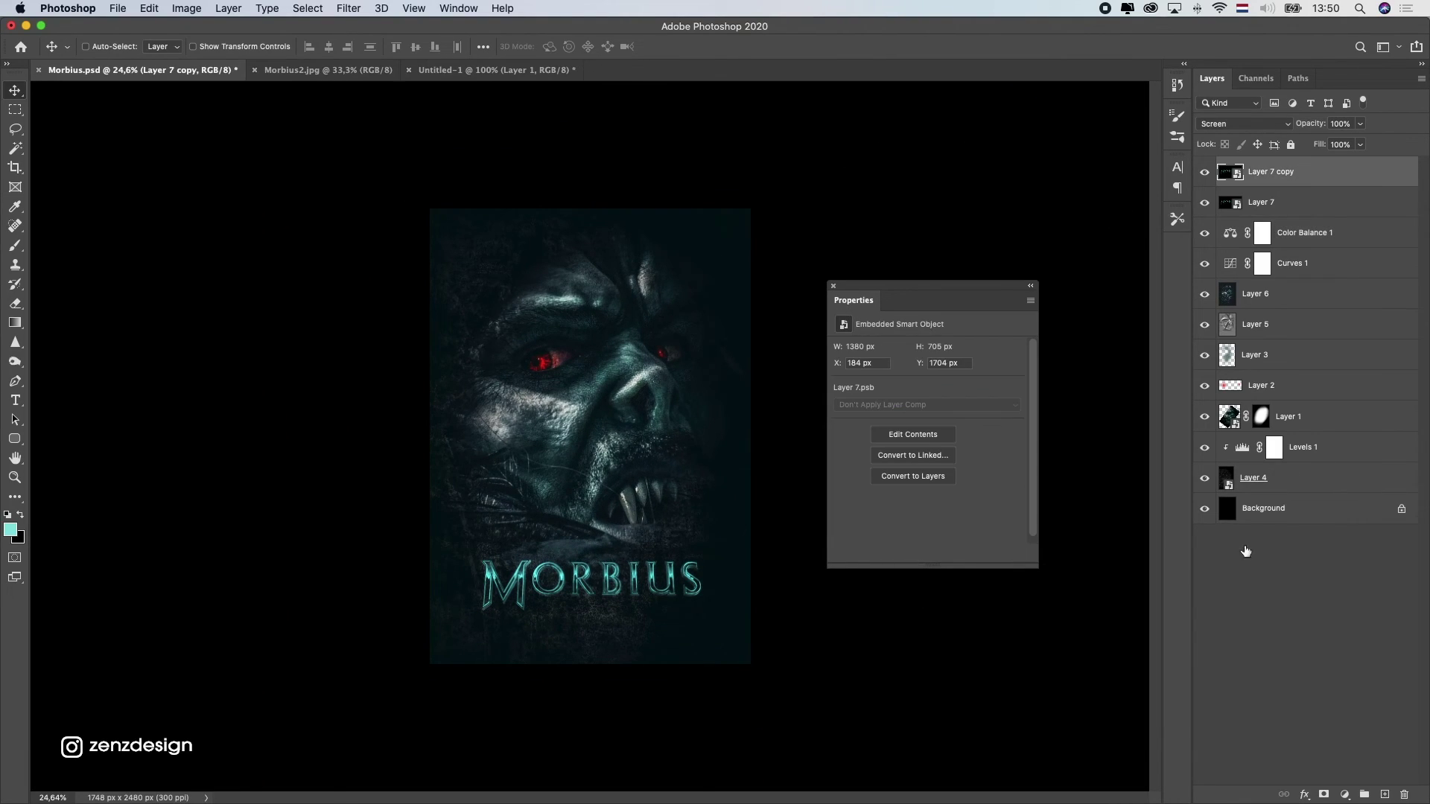
left_click(1339, 798)
left_click(1363, 592)
left_click_drag(937, 459, 933, 459)
left_click_drag(933, 458, 978, 378)
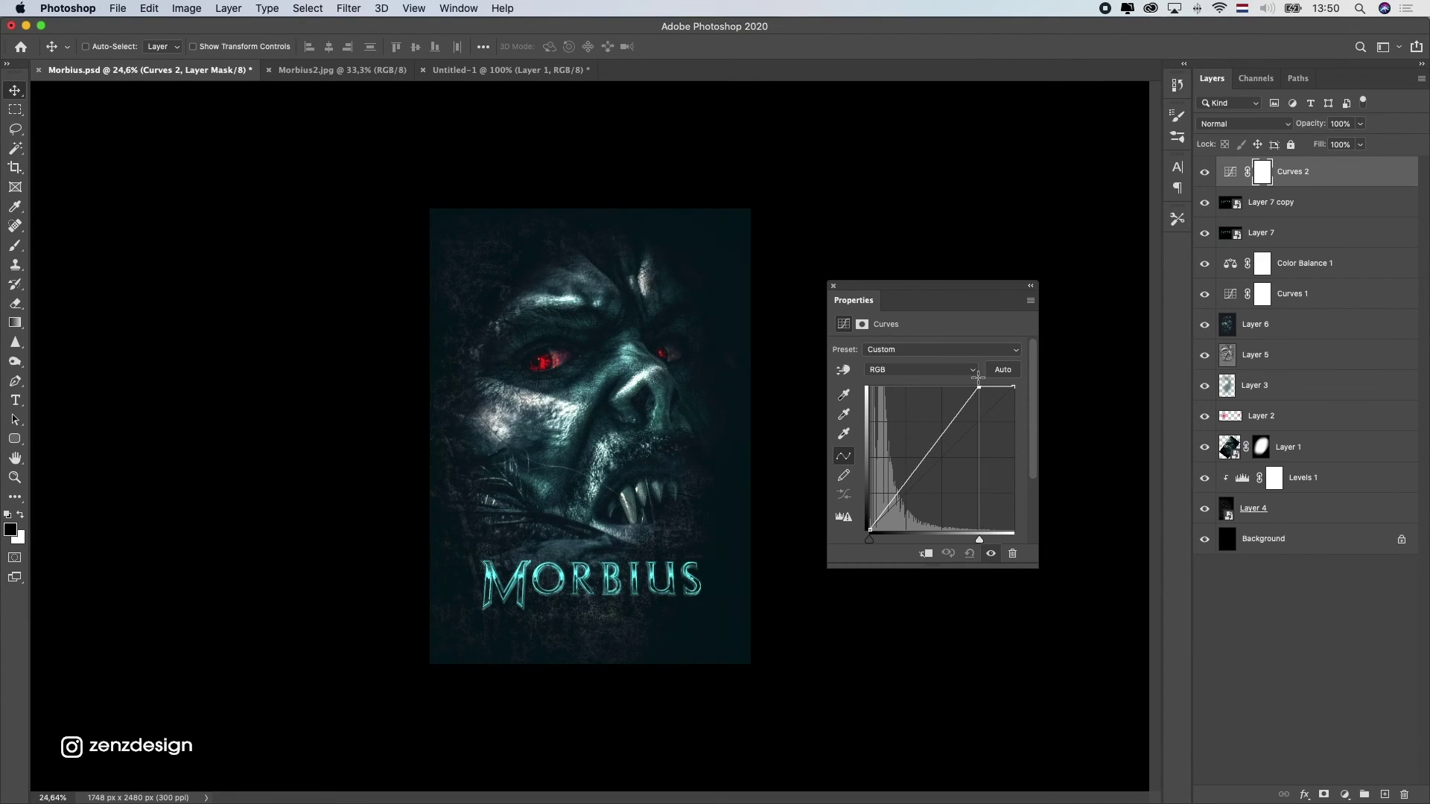
scroll(605, 458, "down", 3)
scroll(605, 458, "up", 3)
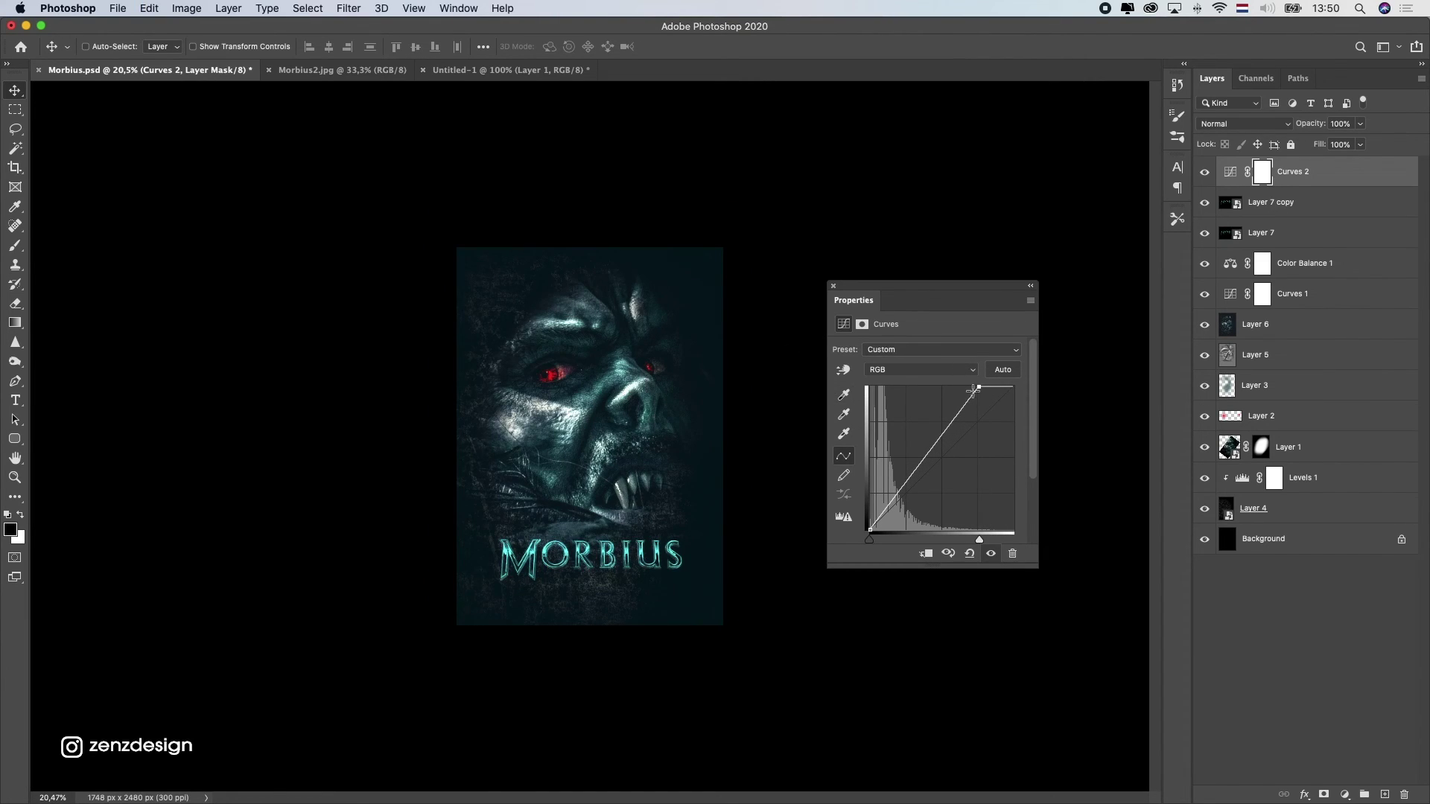
Step: Refine the white point of Curves 2 and raise the lower midtones of its curve slightly
mouse_move(1007, 388)
left_mouse_down()
mouse_move(970, 384)
mouse_move(1009, 373)
mouse_move(984, 373)
left_mouse_up()
left_click_drag(872, 531, 880, 533)
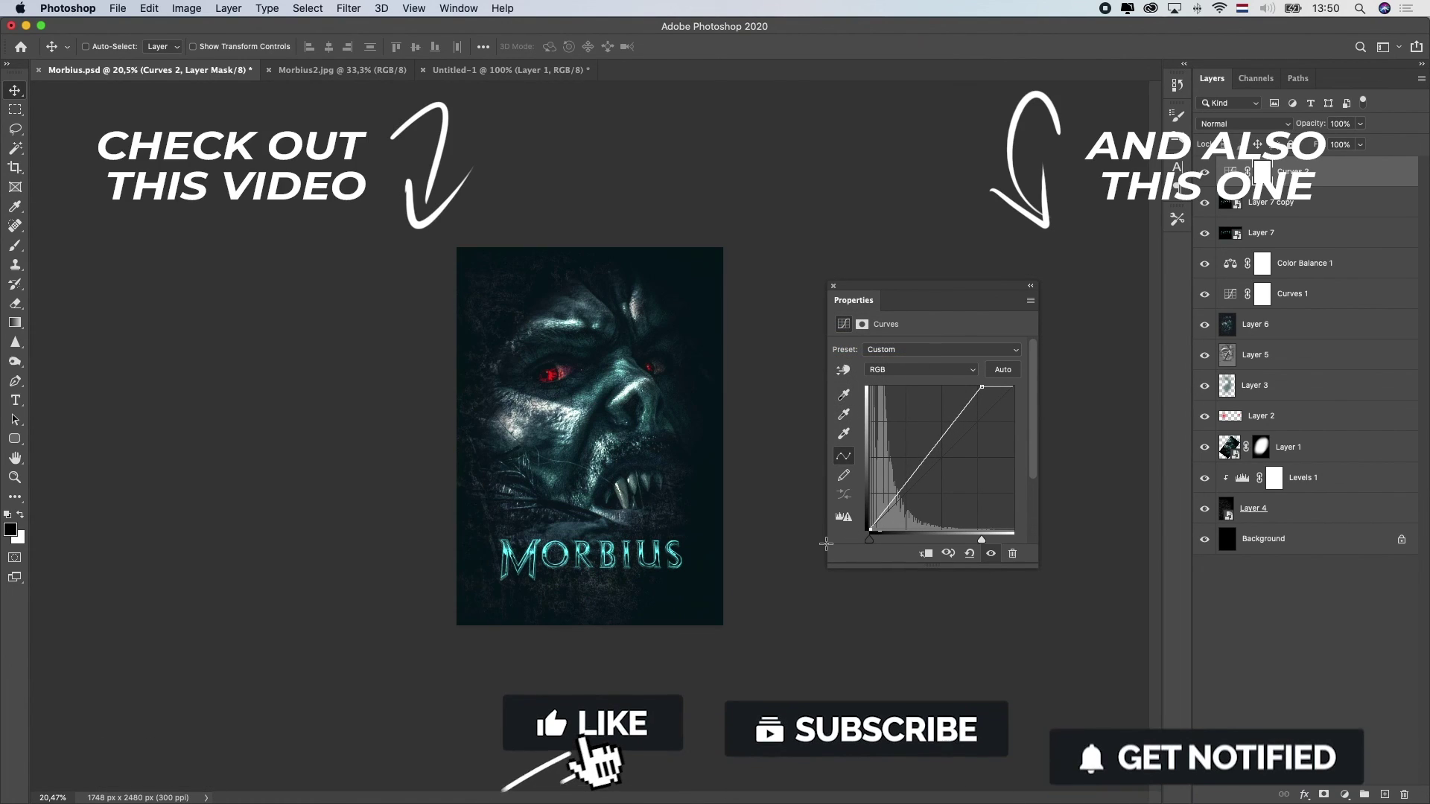
left_click_drag(916, 471, 914, 463)
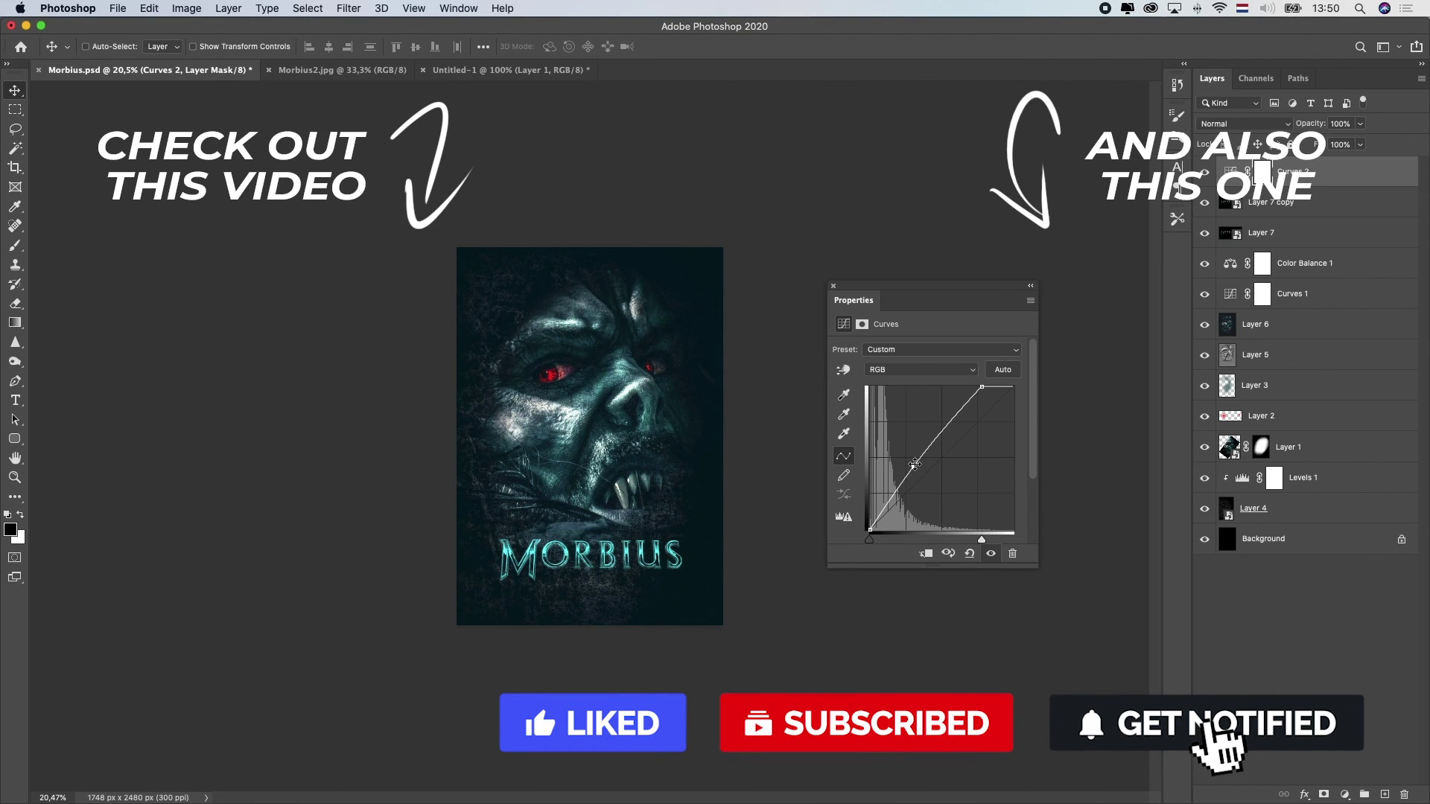